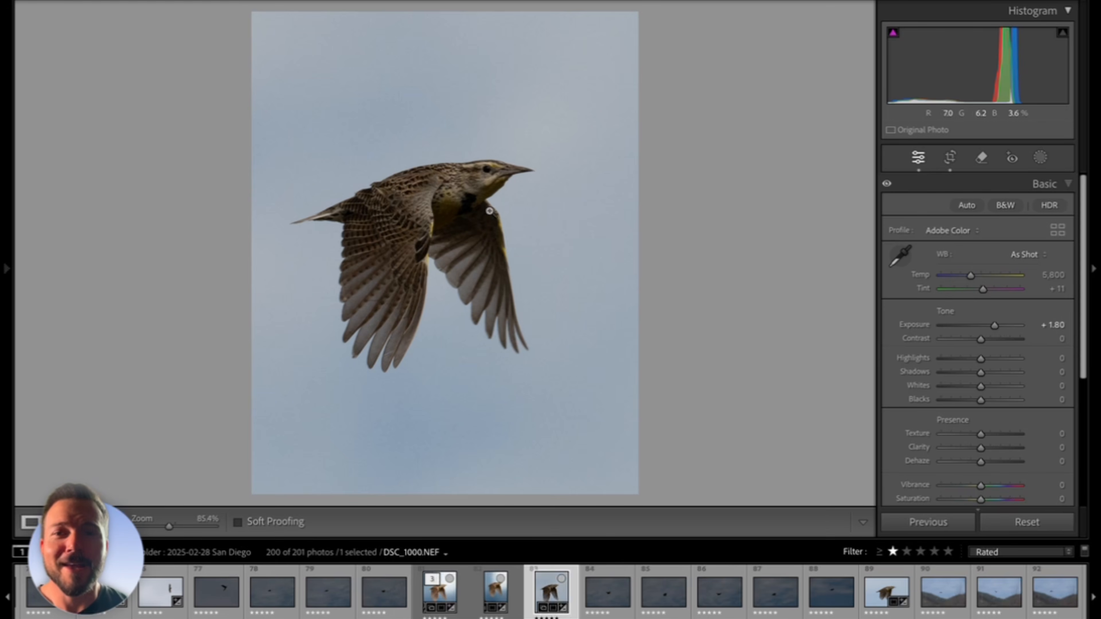
Compare the edited DSC_1000-Enhanced-NR.dng with the unedited DSC_1000.NEF, ending on the NEF version.
{"action": "left_click", "coordinate": [453, 593]}
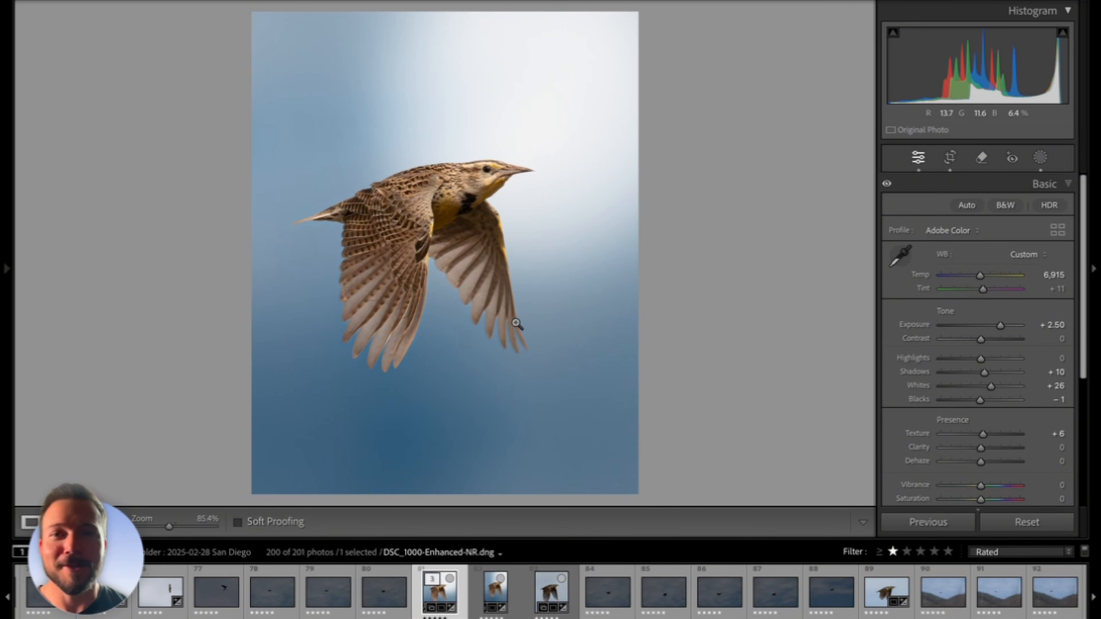
{"action": "left_click", "coordinate": [548, 594]}
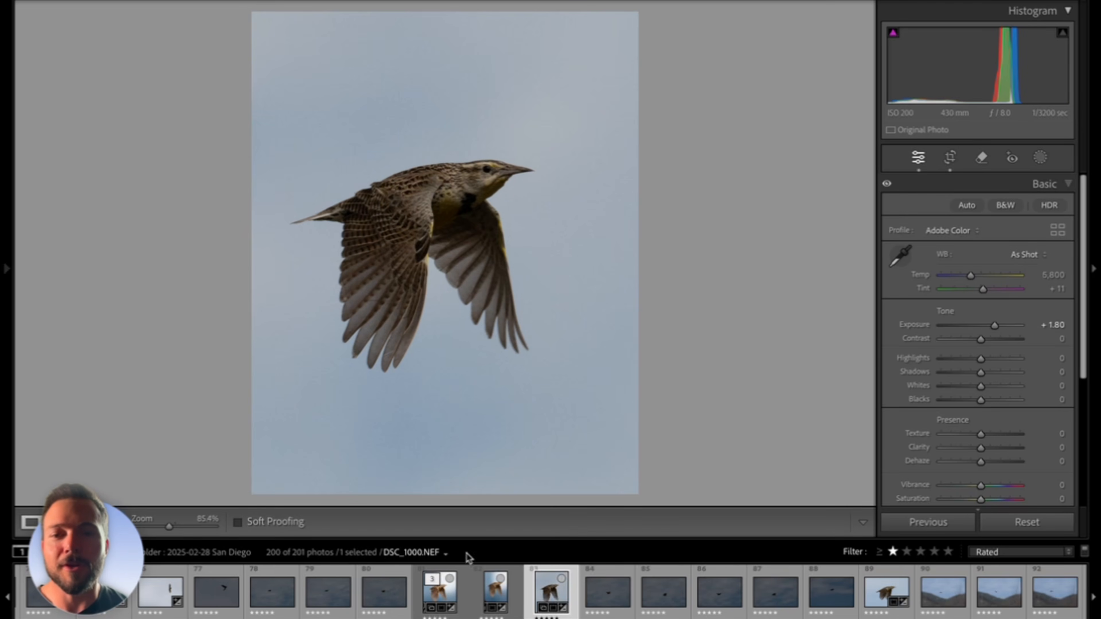
{"action": "left_click", "coordinate": [450, 600]}
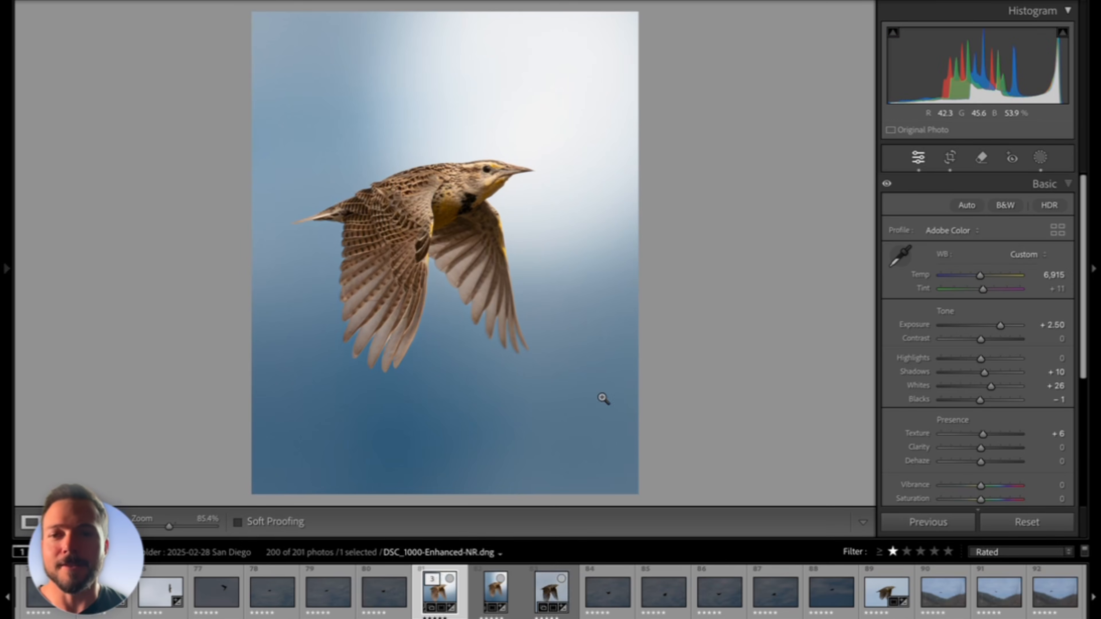
{"action": "left_click", "coordinate": [563, 601]}
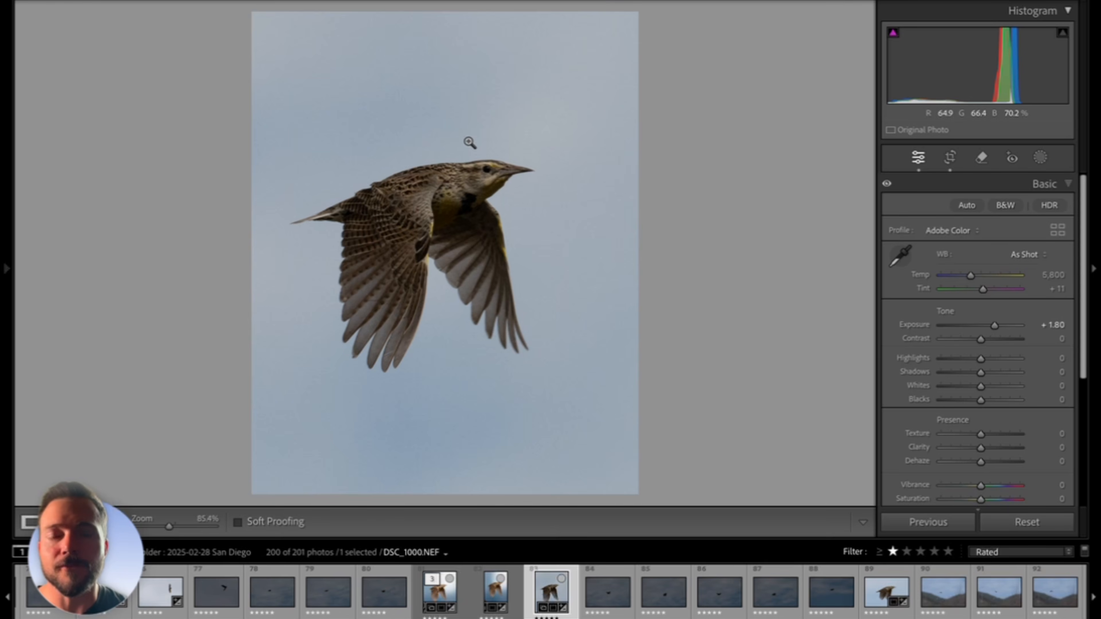
Reset the NEF photo's Exposure to 0 to preview the original brightness, and undo the reset.
{"action": "double_click", "coordinate": [995, 325]}
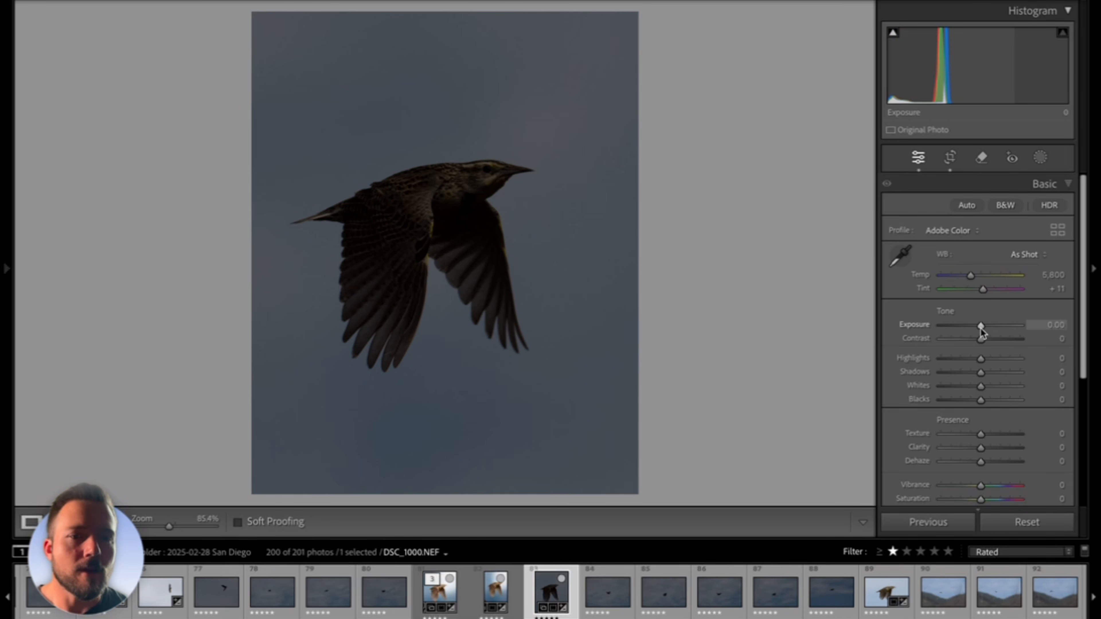
{"action": "key", "text": "ctrl+z"}
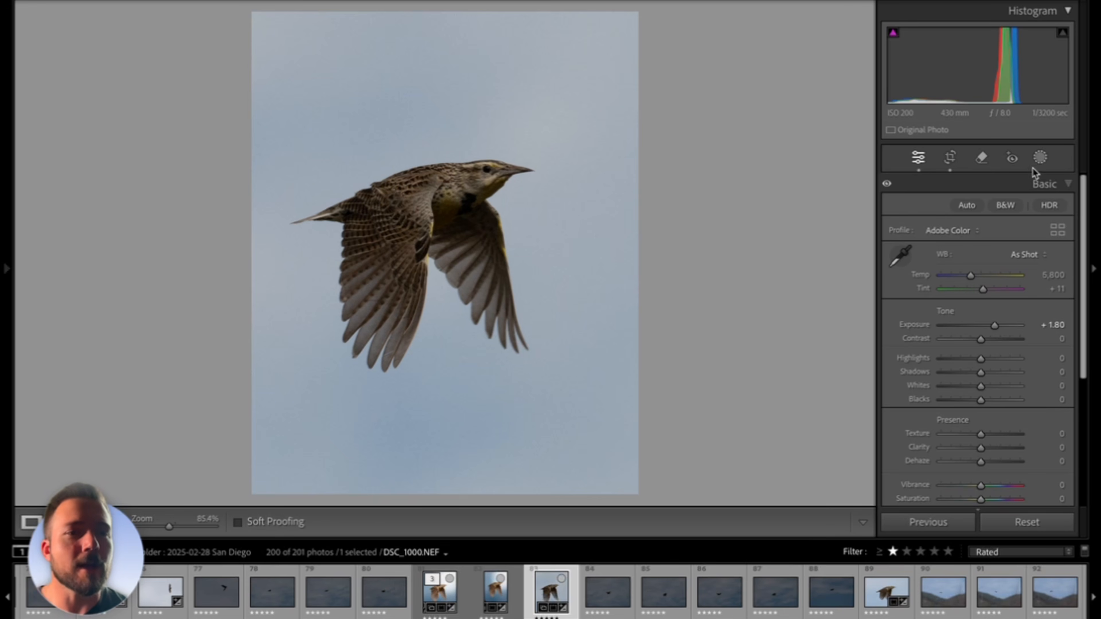
Mask the lower sky with a linear gradient fading upward to the bird's body, and subtract the automatically selected subject.
{"action": "left_click", "coordinate": [1040, 158]}
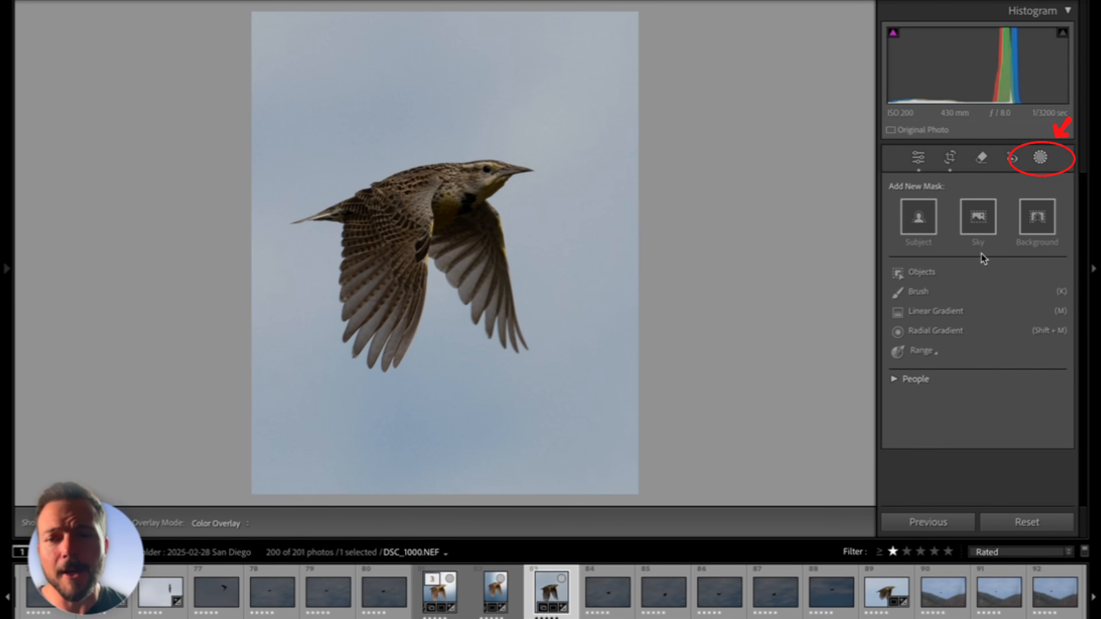
{"action": "left_click", "coordinate": [942, 315]}
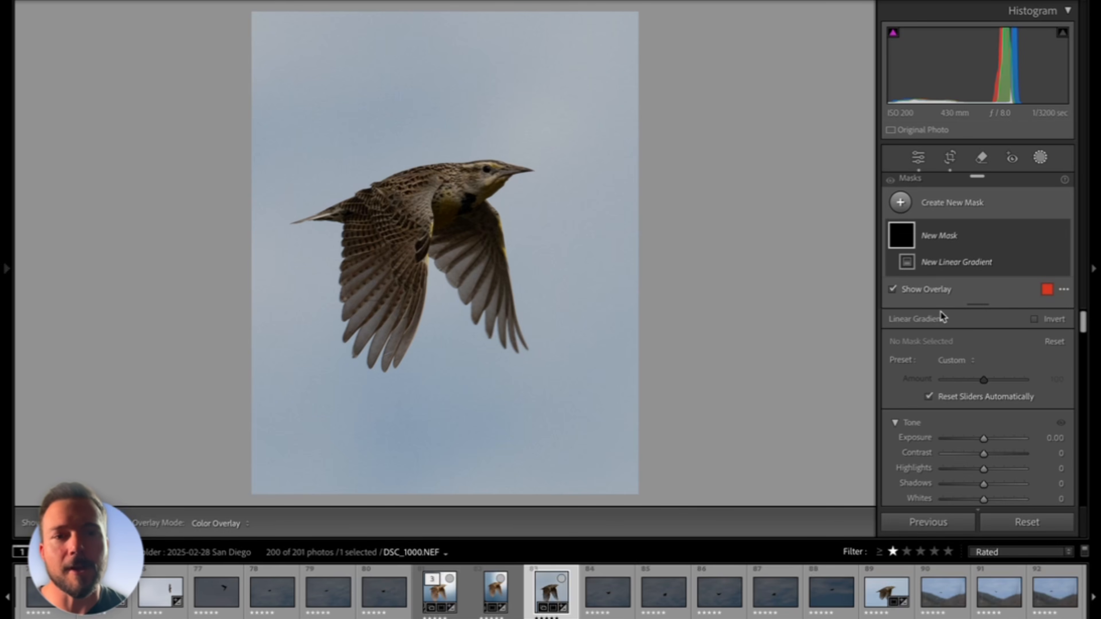
{"action": "left_click_drag", "start_coordinate": [442, 401], "coordinate": [440, 187]}
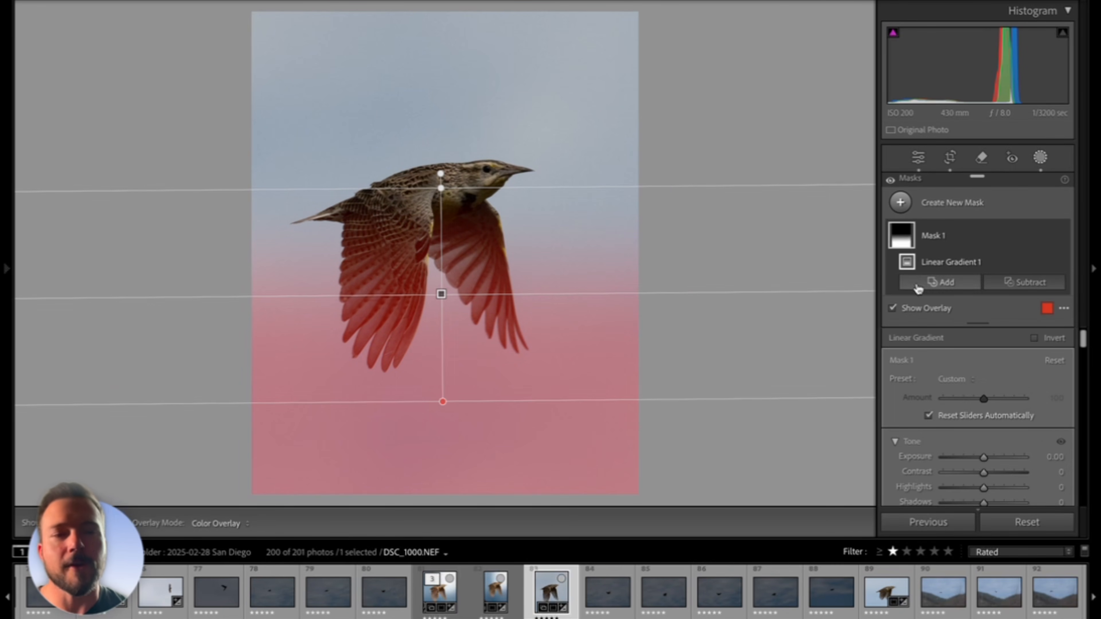
{"action": "left_click", "coordinate": [1024, 282]}
{"action": "left_click", "coordinate": [1010, 313]}
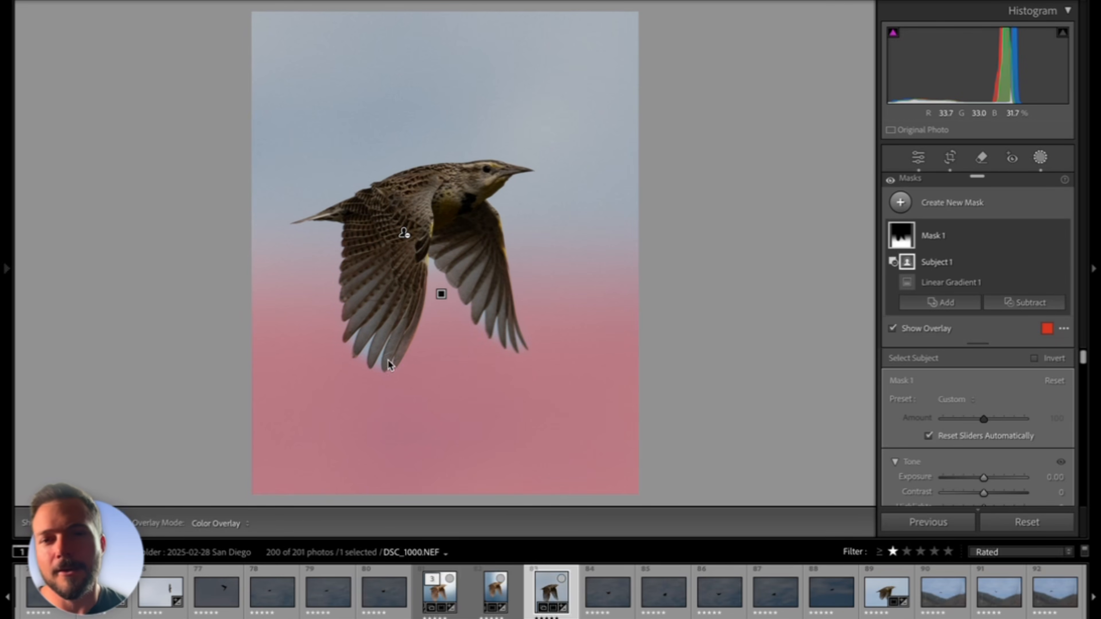
Try to add the missed sky between the left wing's feather tips to the gradient mask with an object selection.
{"action": "left_click", "coordinate": [400, 363]}
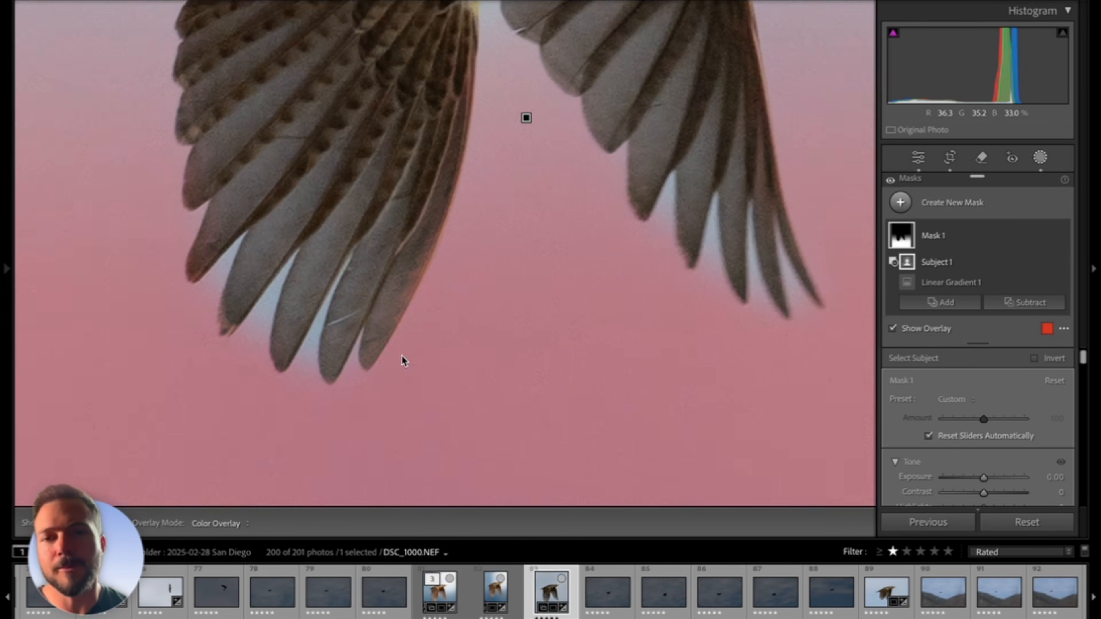
{"action": "left_click_drag", "start_coordinate": [388, 312], "coordinate": [412, 323]}
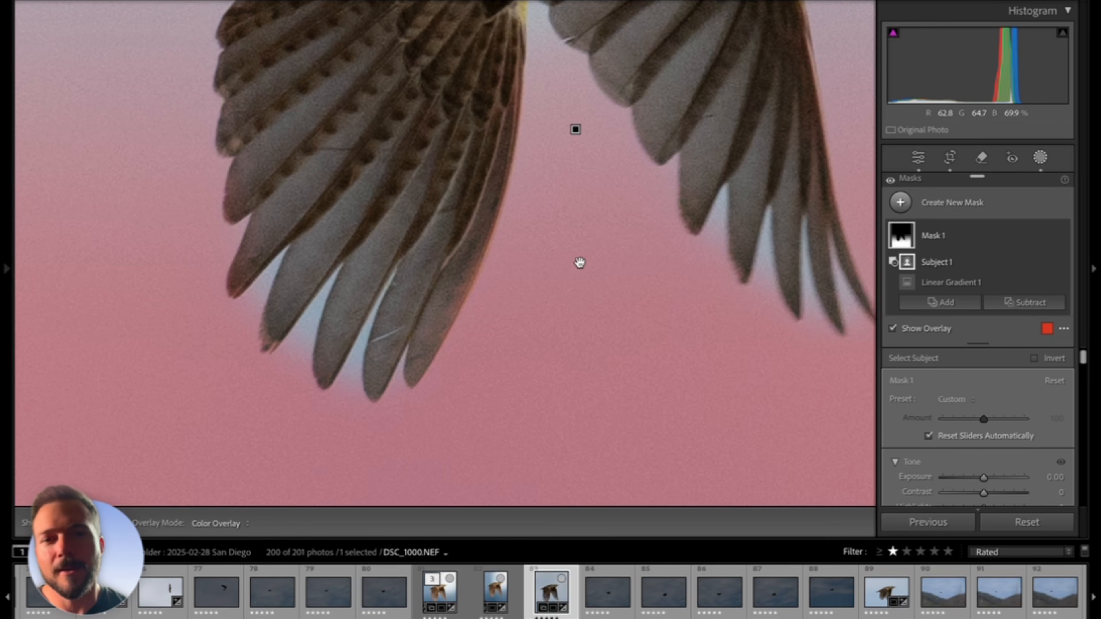
{"action": "left_click_drag", "start_coordinate": [579, 263], "coordinate": [546, 267]}
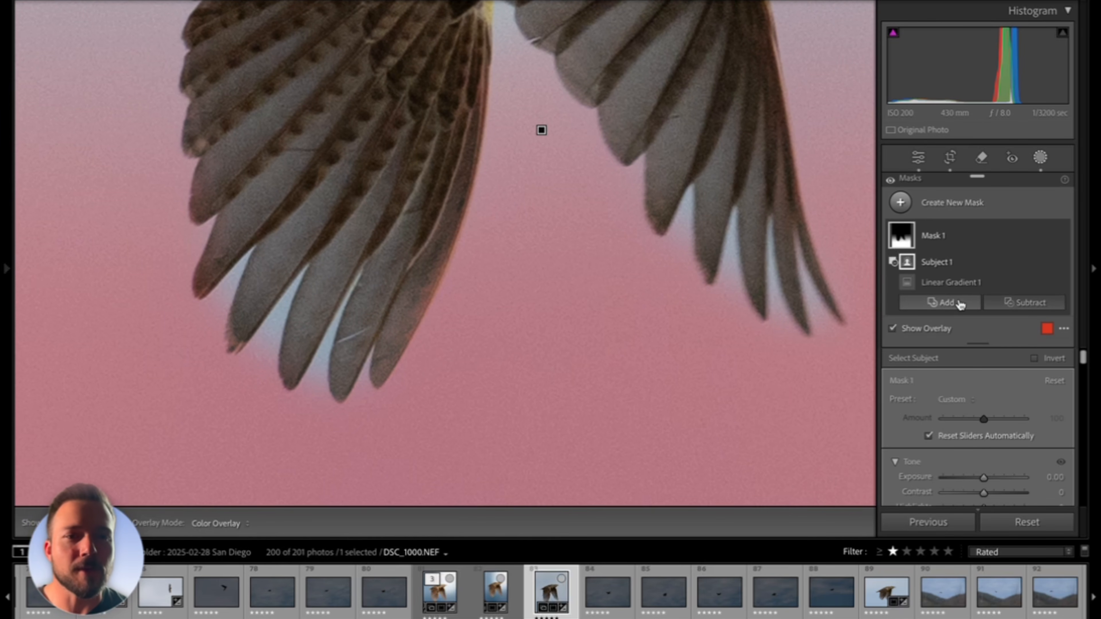
{"action": "left_click", "coordinate": [960, 303]}
{"action": "left_click", "coordinate": [913, 434]}
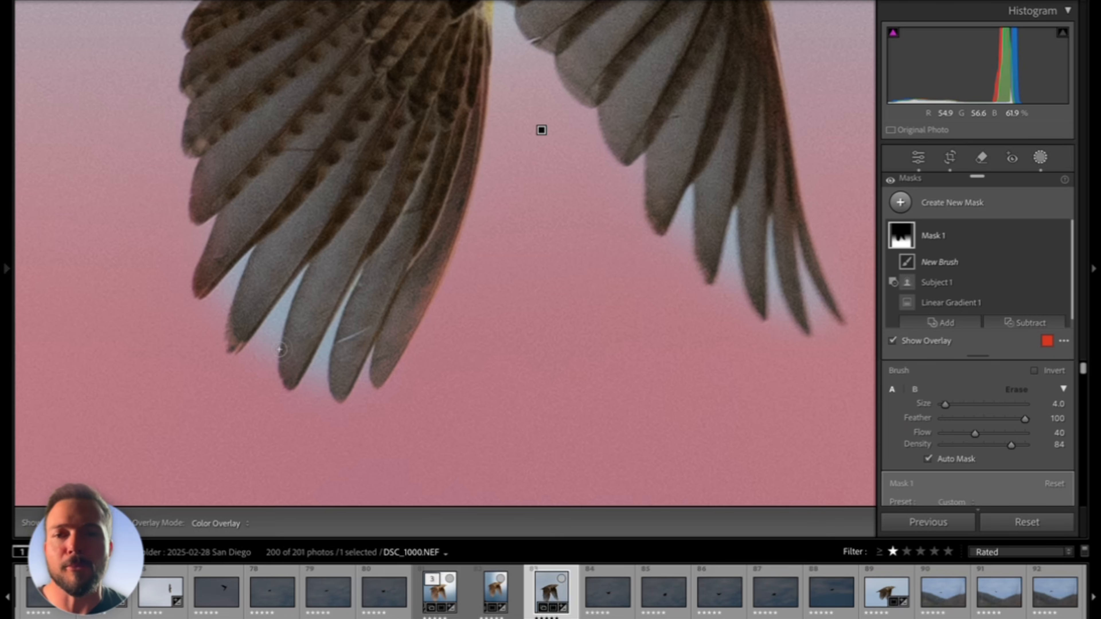
{"action": "left_click", "coordinate": [933, 323]}
{"action": "left_click", "coordinate": [872, 439]}
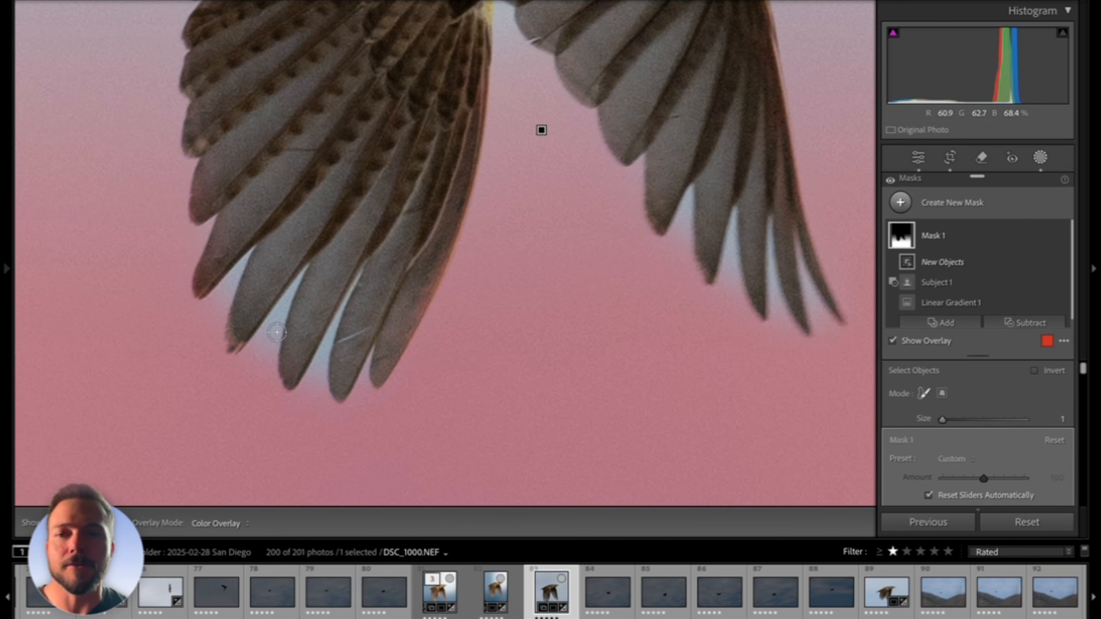
{"action": "left_click_drag", "start_coordinate": [257, 353], "coordinate": [296, 288]}
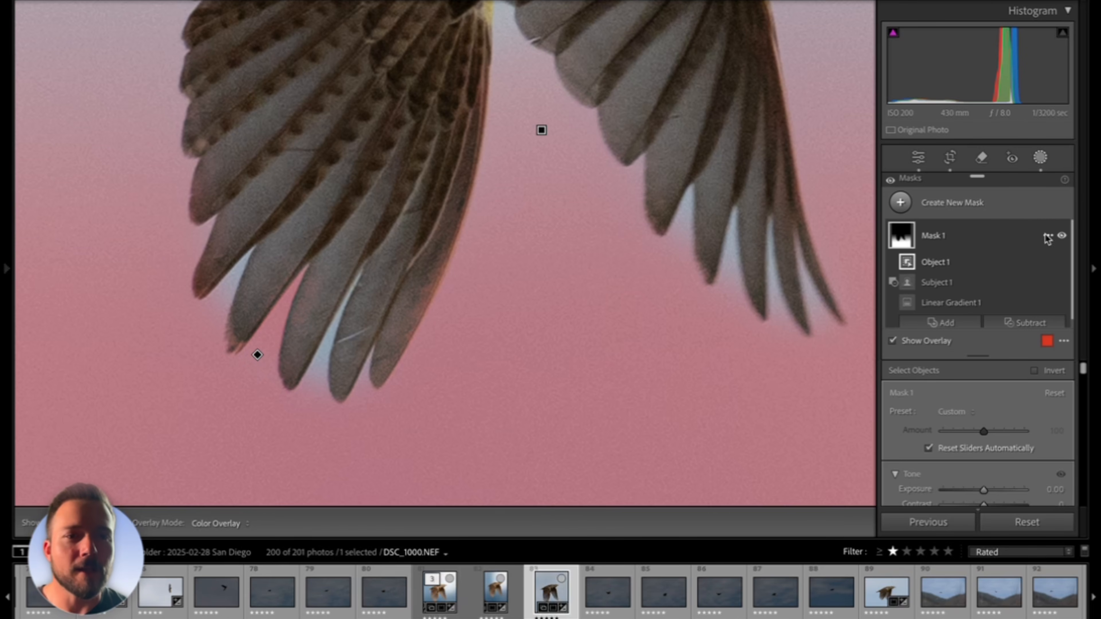
Delete the gradient mask "Mask 1" from the photo.
{"action": "left_click", "coordinate": [1046, 237]}
{"action": "left_click", "coordinate": [989, 364]}
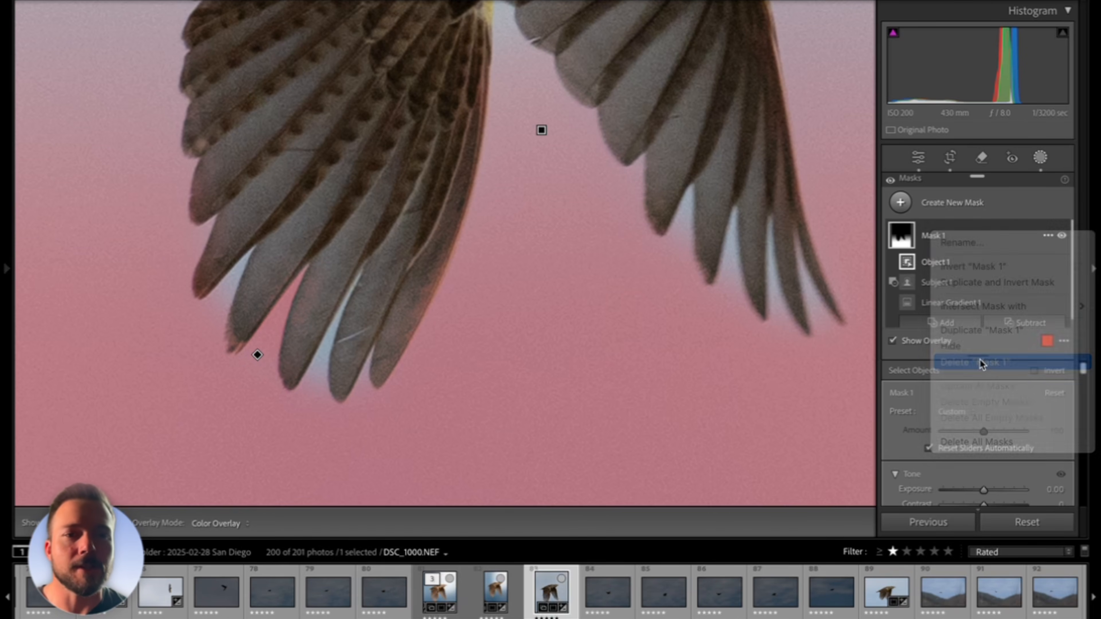
{"action": "left_click", "coordinate": [618, 255]}
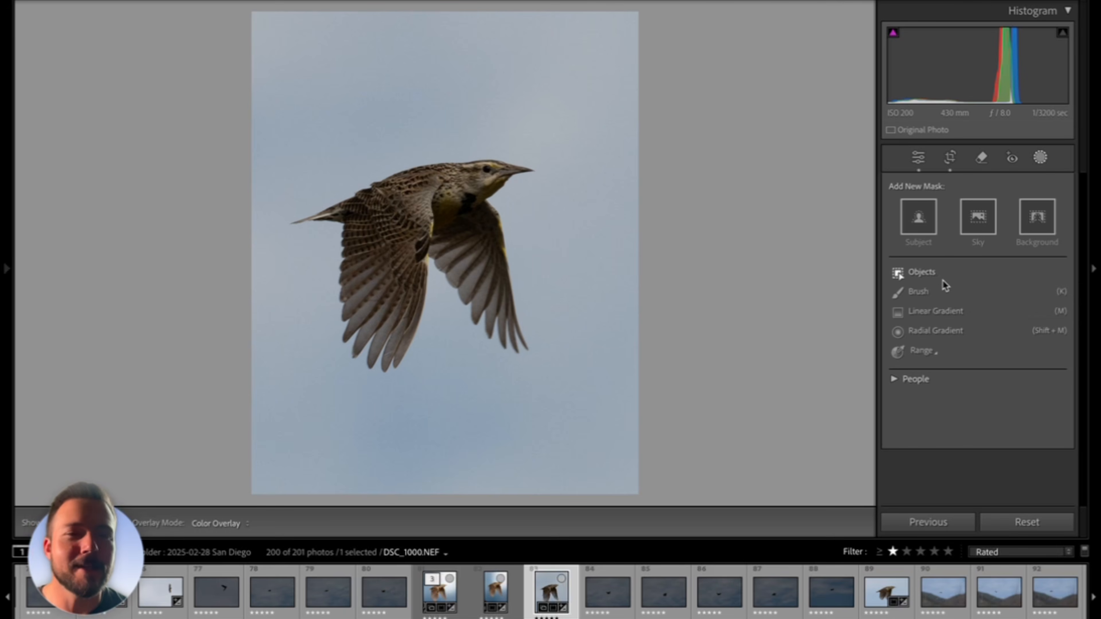
Create an Objects mask of the whole bird by brushing over its body, beak, tail and both wings at size 1.
{"action": "left_click", "coordinate": [921, 273]}
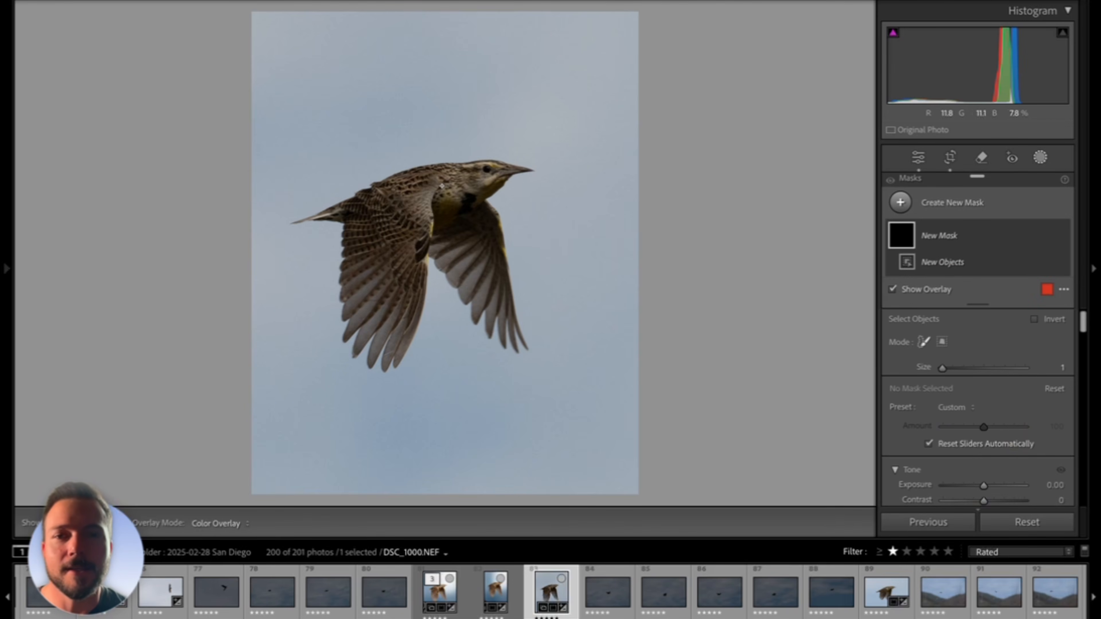
{"action": "scroll", "coordinate": [512, 175], "scroll_direction": "up", "scroll_amount": 1}
{"action": "scroll", "coordinate": [515, 173], "scroll_direction": "down", "scroll_amount": 1}
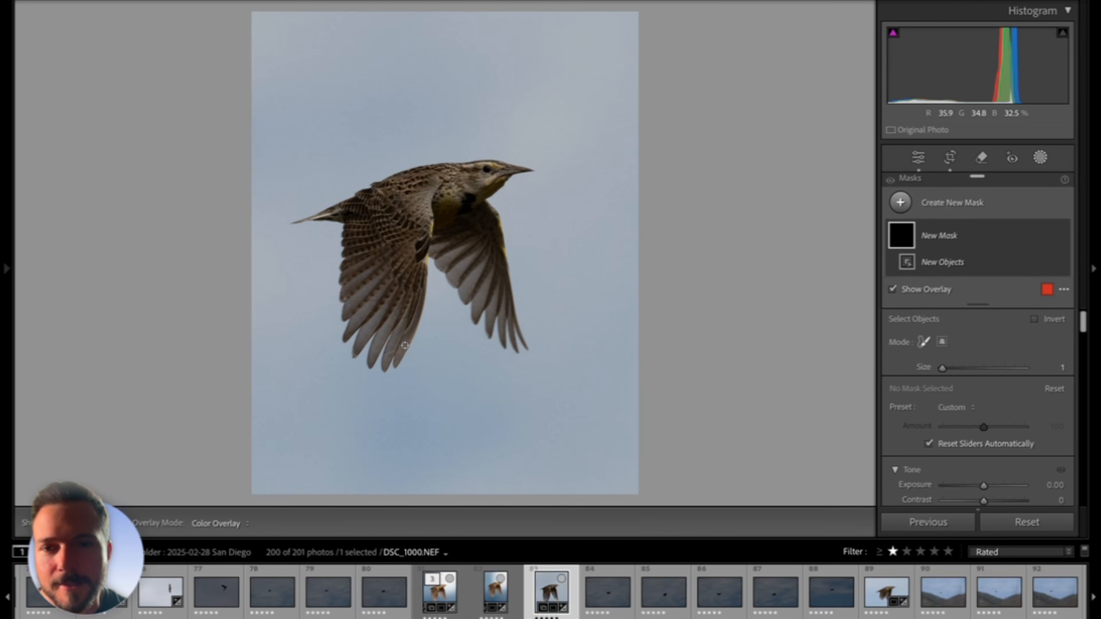
{"action": "scroll", "coordinate": [393, 321], "scroll_direction": "down", "scroll_amount": 1}
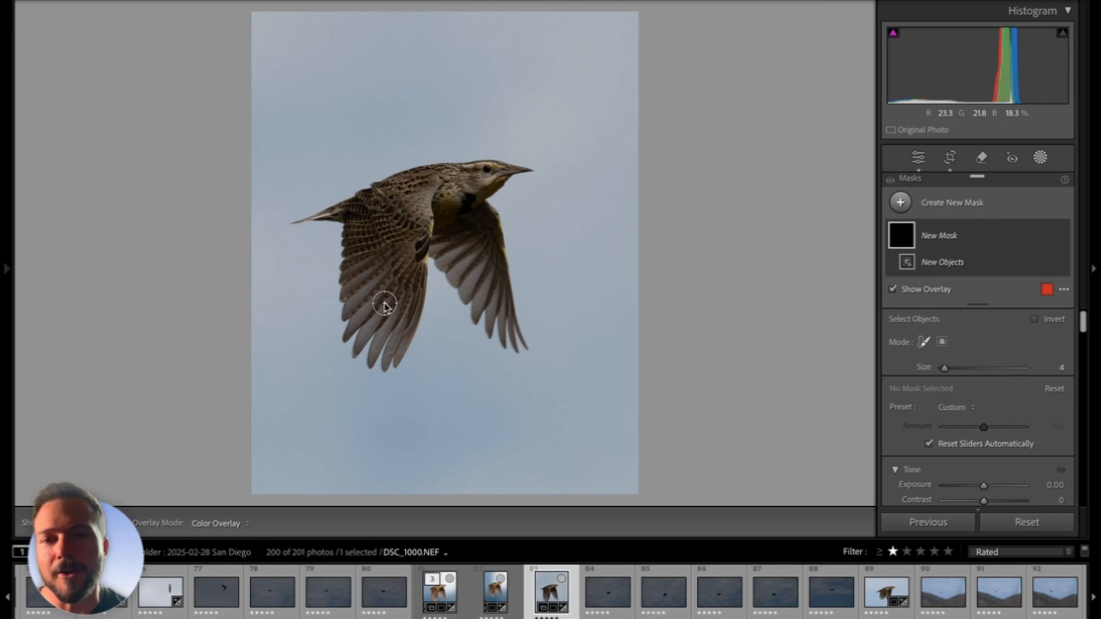
{"action": "scroll", "coordinate": [384, 304], "scroll_direction": "up", "scroll_amount": 2}
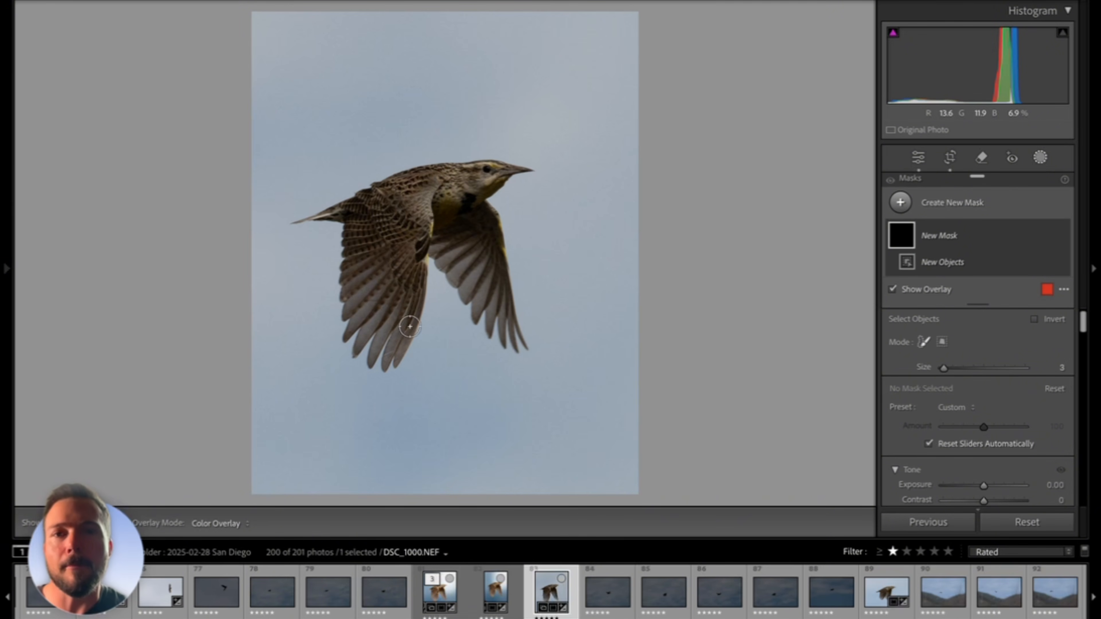
{"action": "scroll", "coordinate": [406, 323], "scroll_direction": "down", "scroll_amount": 2}
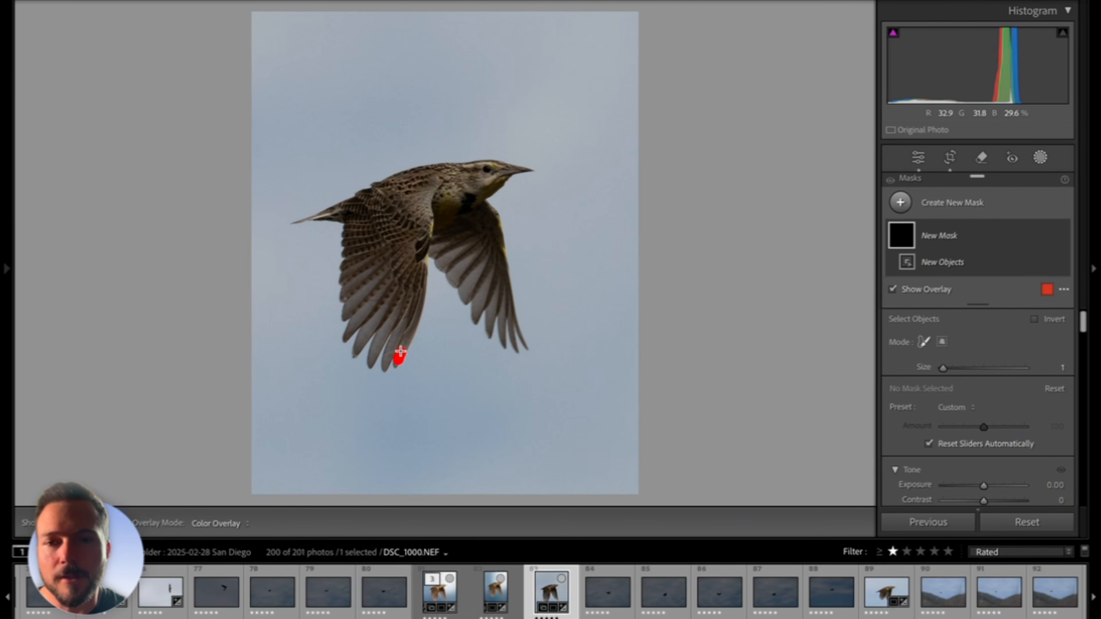
{"action": "mouse_move", "coordinate": [405, 332]}
{"action": "left_mouse_down"}
{"action": "mouse_move", "coordinate": [386, 361]}
{"action": "mouse_move", "coordinate": [401, 313]}
{"action": "mouse_move", "coordinate": [372, 353]}
{"action": "mouse_move", "coordinate": [386, 316]}
{"action": "mouse_move", "coordinate": [359, 340]}
{"action": "mouse_move", "coordinate": [367, 325]}
{"action": "mouse_move", "coordinate": [352, 326]}
{"action": "mouse_move", "coordinate": [347, 266]}
{"action": "mouse_move", "coordinate": [355, 217]}
{"action": "mouse_move", "coordinate": [306, 219]}
{"action": "mouse_move", "coordinate": [346, 212]}
{"action": "mouse_move", "coordinate": [377, 187]}
{"action": "mouse_move", "coordinate": [523, 171]}
{"action": "mouse_move", "coordinate": [482, 195]}
{"action": "mouse_move", "coordinate": [512, 334]}
{"action": "left_mouse_up"}
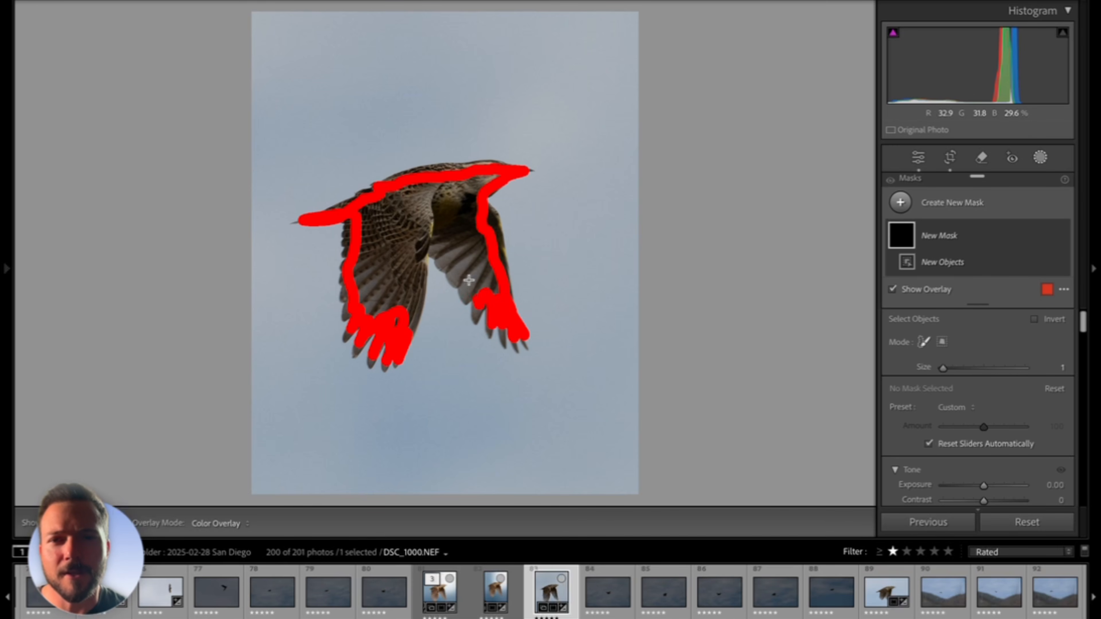
{"action": "mouse_move", "coordinate": [469, 280]}
{"action": "left_mouse_down"}
{"action": "mouse_move", "coordinate": [430, 244]}
{"action": "mouse_move", "coordinate": [411, 324]}
{"action": "mouse_move", "coordinate": [428, 183]}
{"action": "mouse_move", "coordinate": [390, 243]}
{"action": "mouse_move", "coordinate": [385, 295]}
{"action": "mouse_move", "coordinate": [375, 214]}
{"action": "mouse_move", "coordinate": [363, 271]}
{"action": "mouse_move", "coordinate": [374, 312]}
{"action": "mouse_move", "coordinate": [406, 221]}
{"action": "mouse_move", "coordinate": [435, 230]}
{"action": "mouse_move", "coordinate": [482, 287]}
{"action": "mouse_move", "coordinate": [471, 187]}
{"action": "mouse_move", "coordinate": [446, 200]}
{"action": "left_mouse_up"}
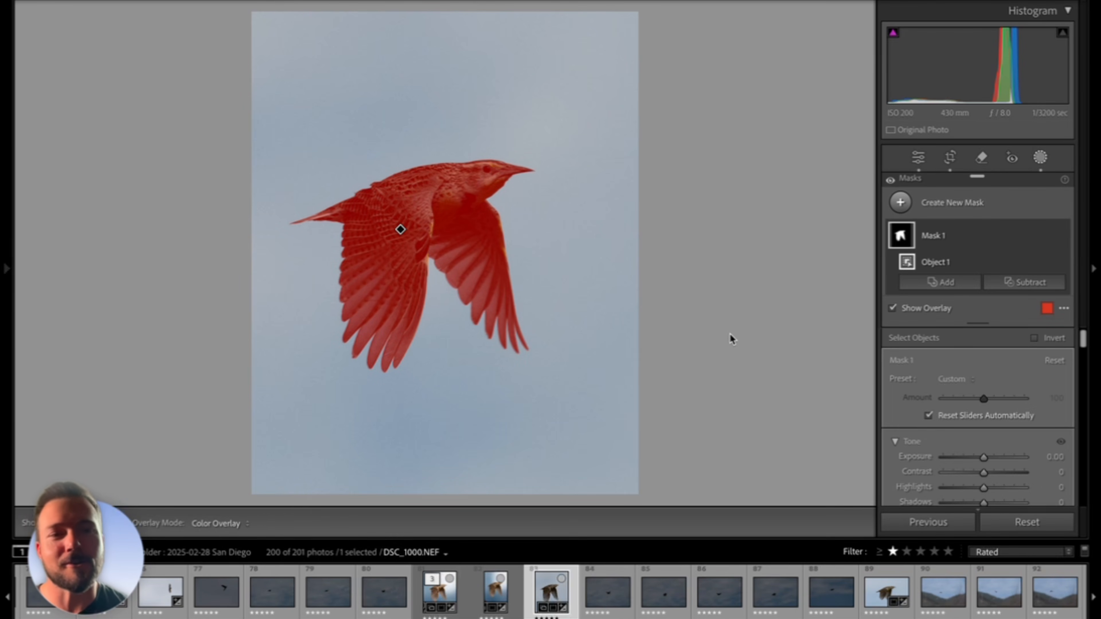
Duplicate and invert the bird mask to get a mask covering only the background.
{"action": "mouse_move", "coordinate": [1024, 227]}
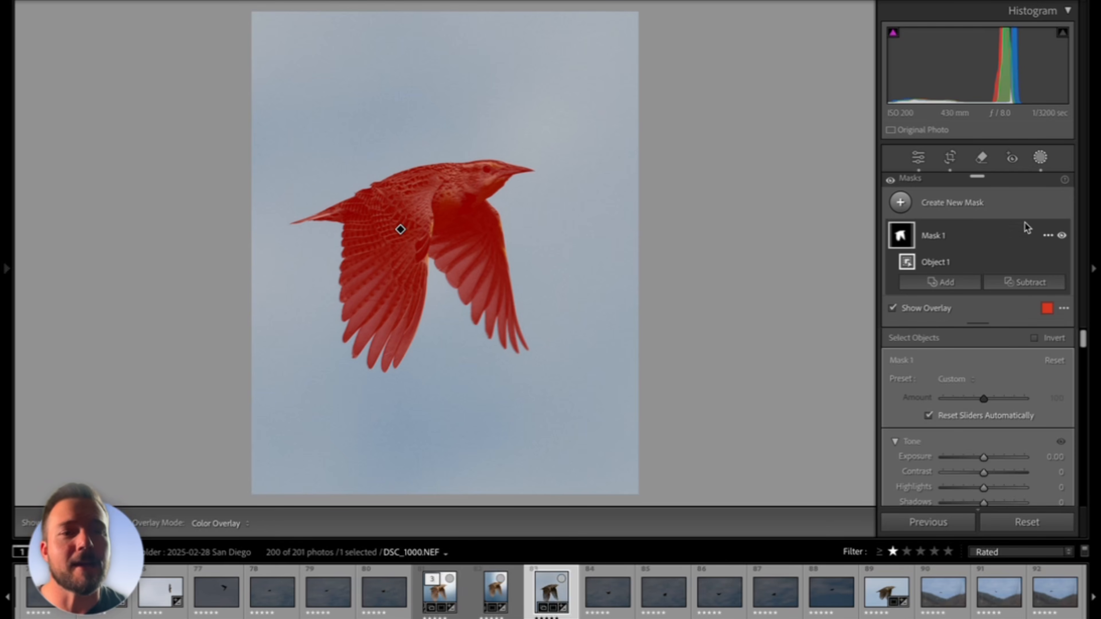
{"action": "left_click", "coordinate": [1048, 236]}
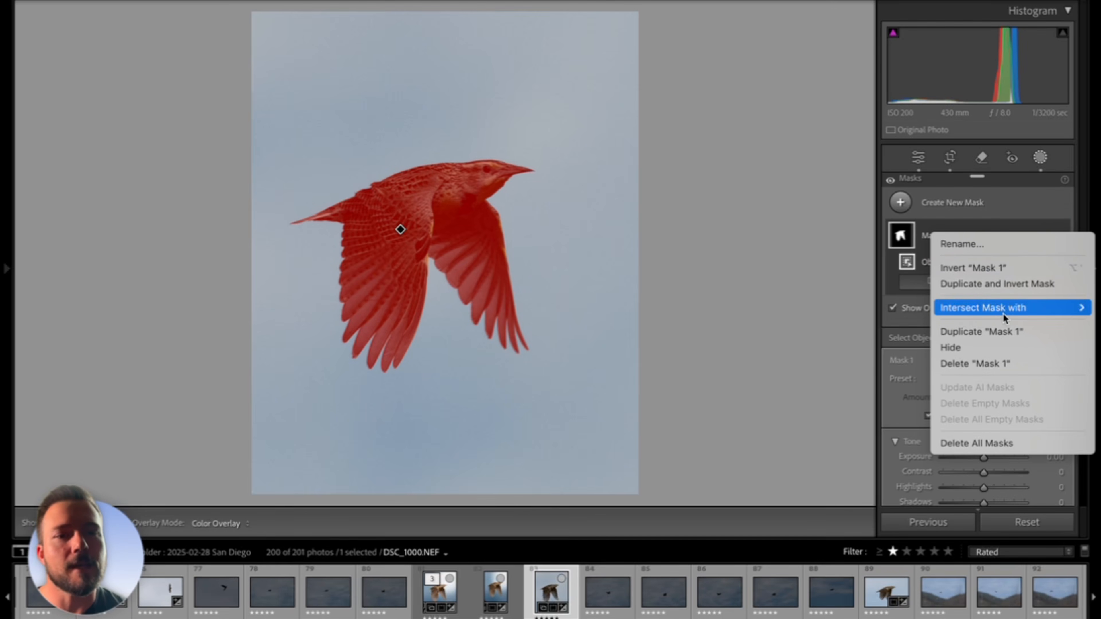
{"action": "left_click", "coordinate": [1002, 286]}
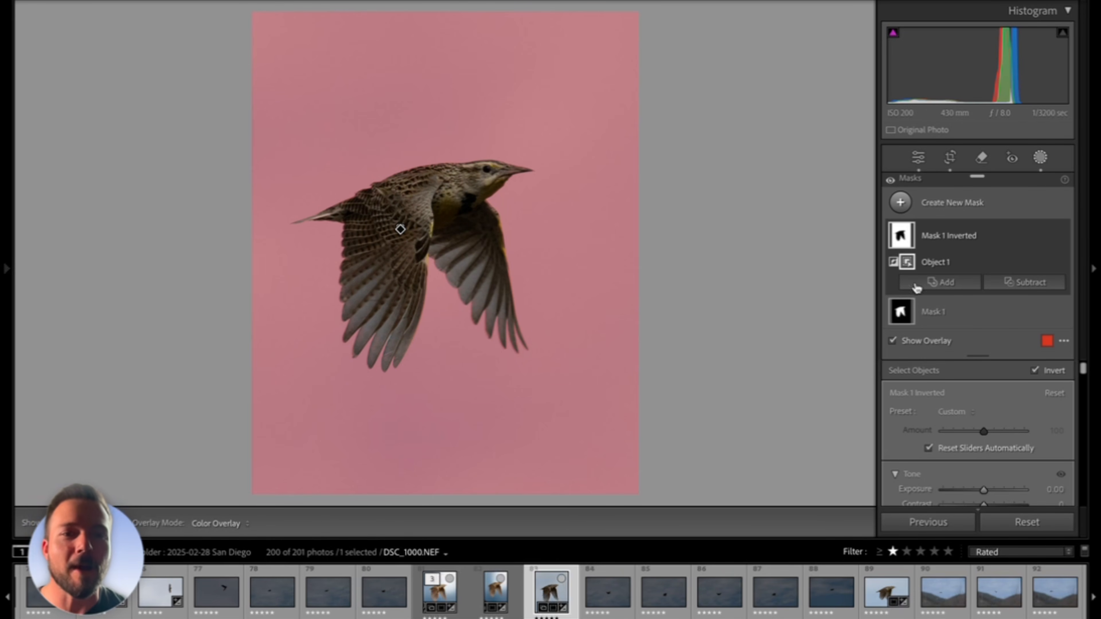
Subtract a linear gradient from the upper part of the inverted mask, centring its transition across the bird's lower wings.
{"action": "left_click", "coordinate": [1034, 288]}
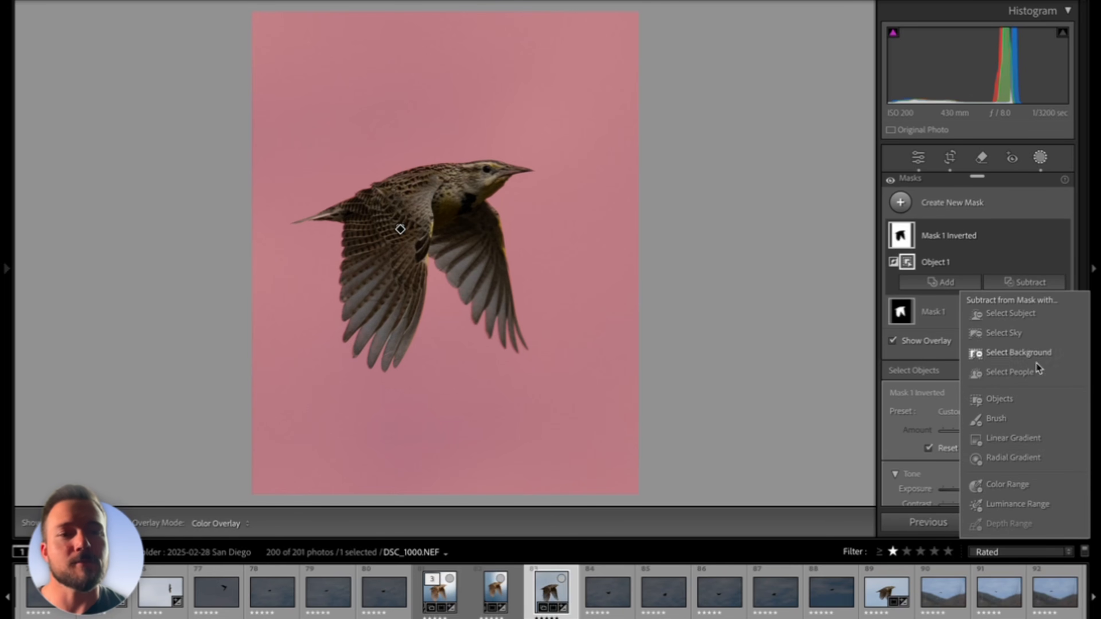
{"action": "left_click", "coordinate": [1028, 438]}
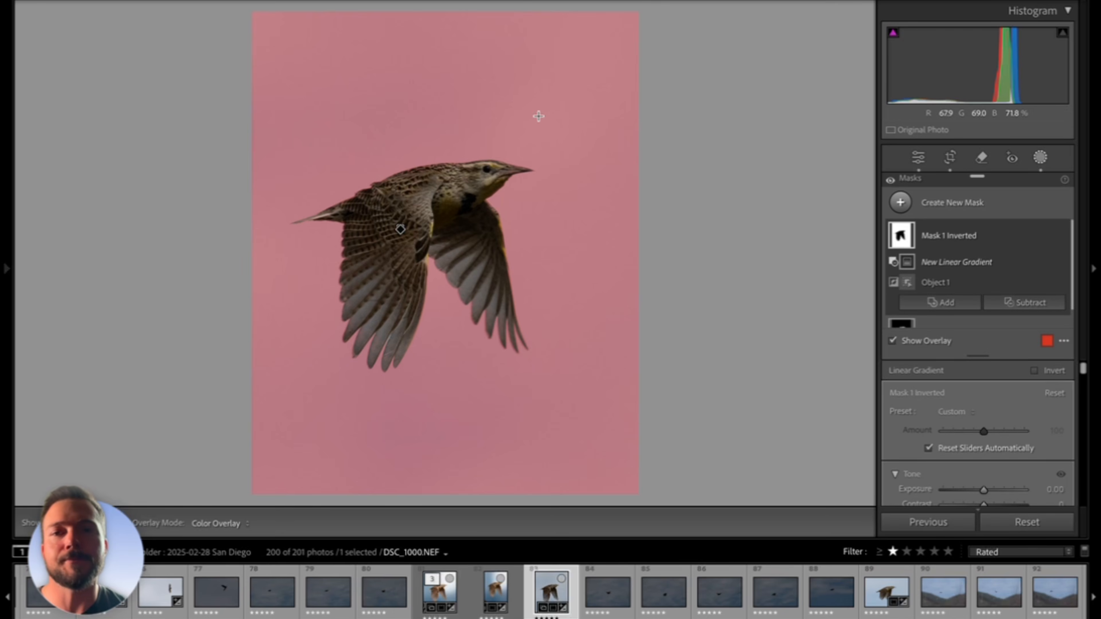
{"action": "left_click_drag", "start_coordinate": [538, 114], "coordinate": [484, 270]}
{"action": "left_click_drag", "start_coordinate": [485, 191], "coordinate": [465, 325]}
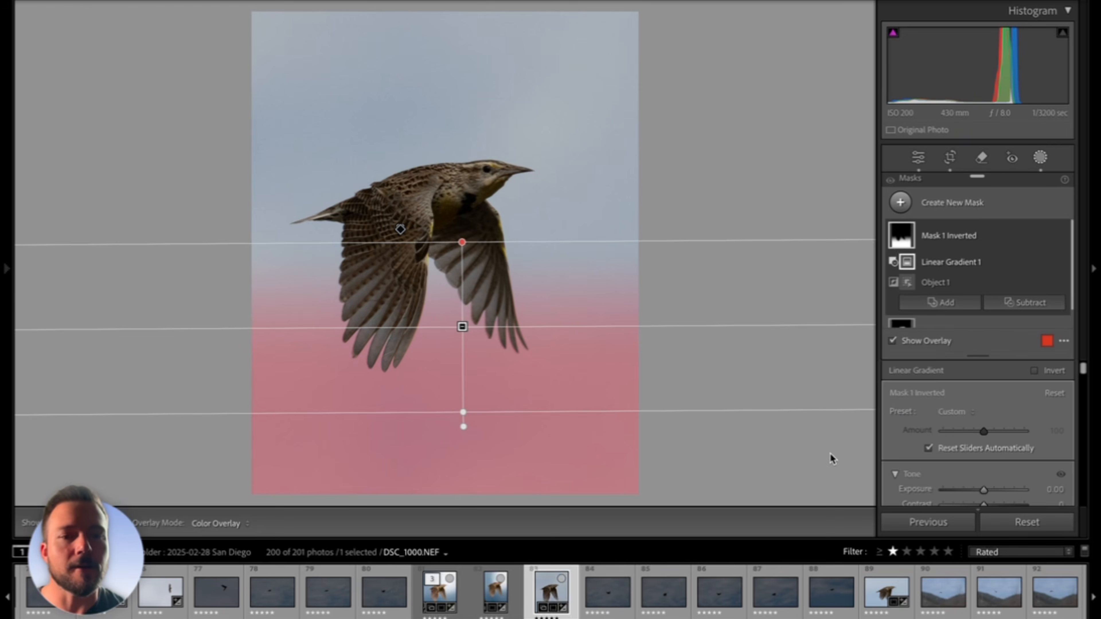
Hide the mask overlay and set the lower-sky mask's Exposure to −0.94 and Temp to −15.
{"action": "scroll", "coordinate": [1022, 494], "scroll_direction": "down", "scroll_amount": 2}
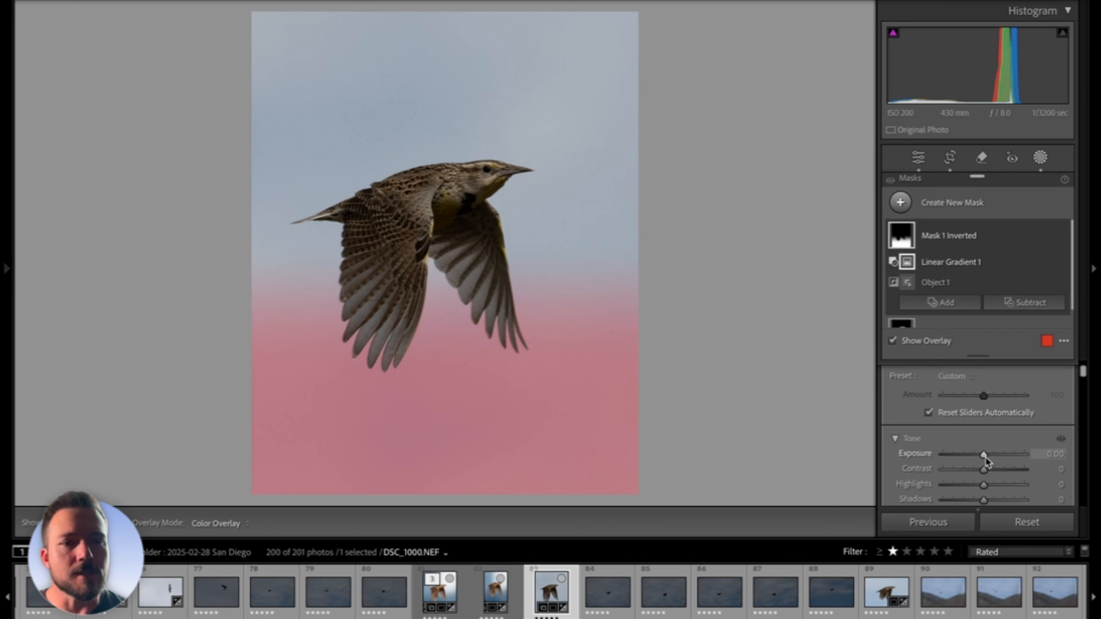
{"action": "key", "text": "o"}
{"action": "left_click_drag", "start_coordinate": [984, 457], "coordinate": [975, 458]}
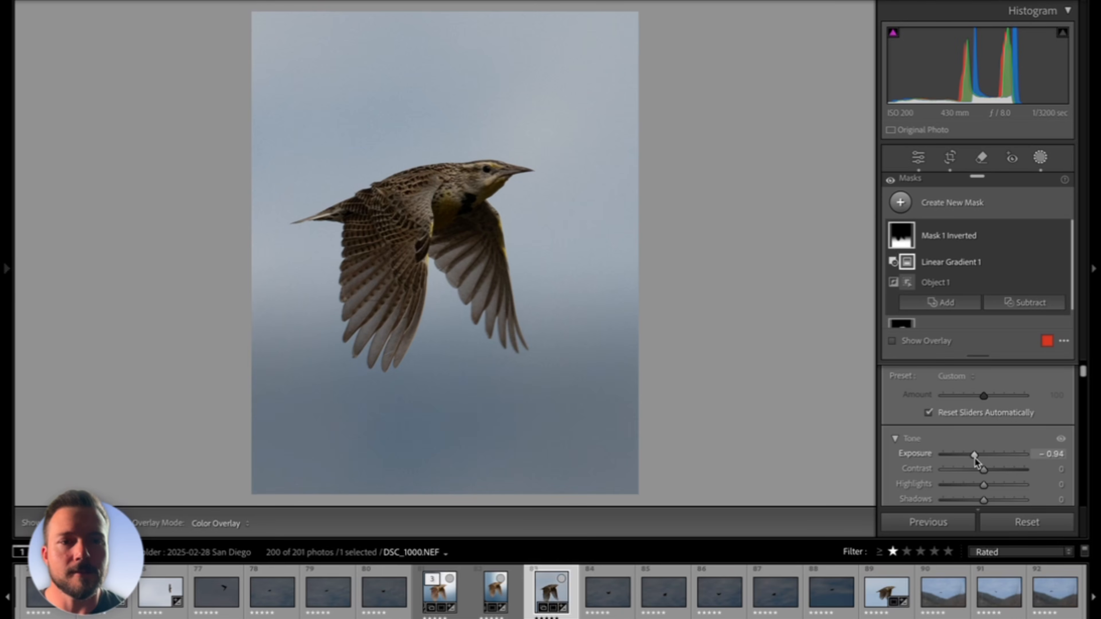
{"action": "scroll", "coordinate": [975, 458], "scroll_direction": "down", "scroll_amount": 3}
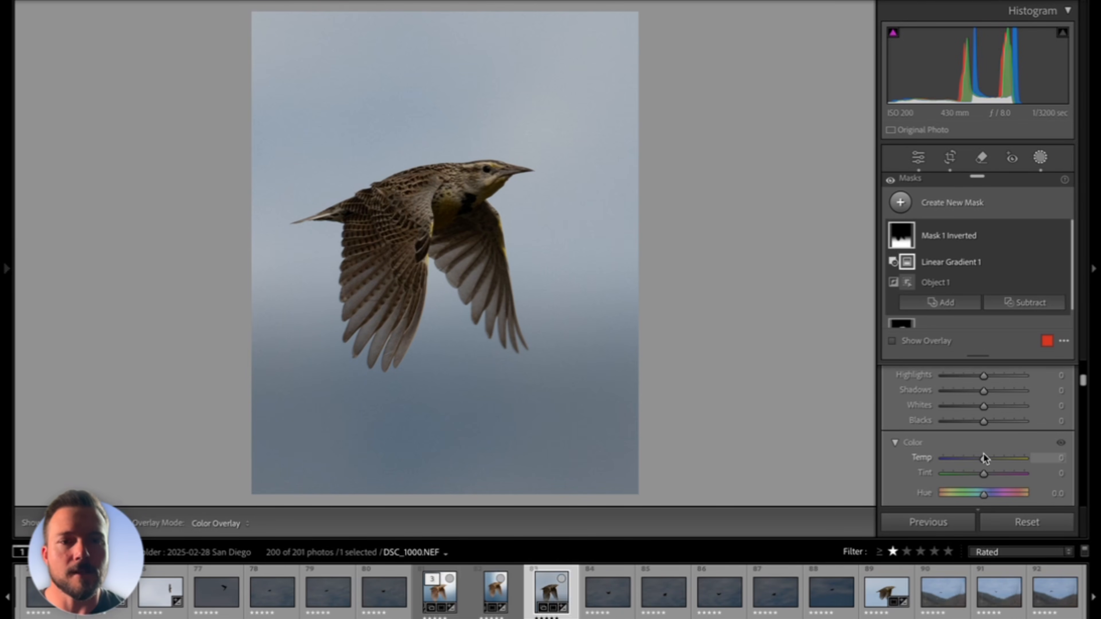
{"action": "left_click_drag", "start_coordinate": [983, 459], "coordinate": [983, 459]}
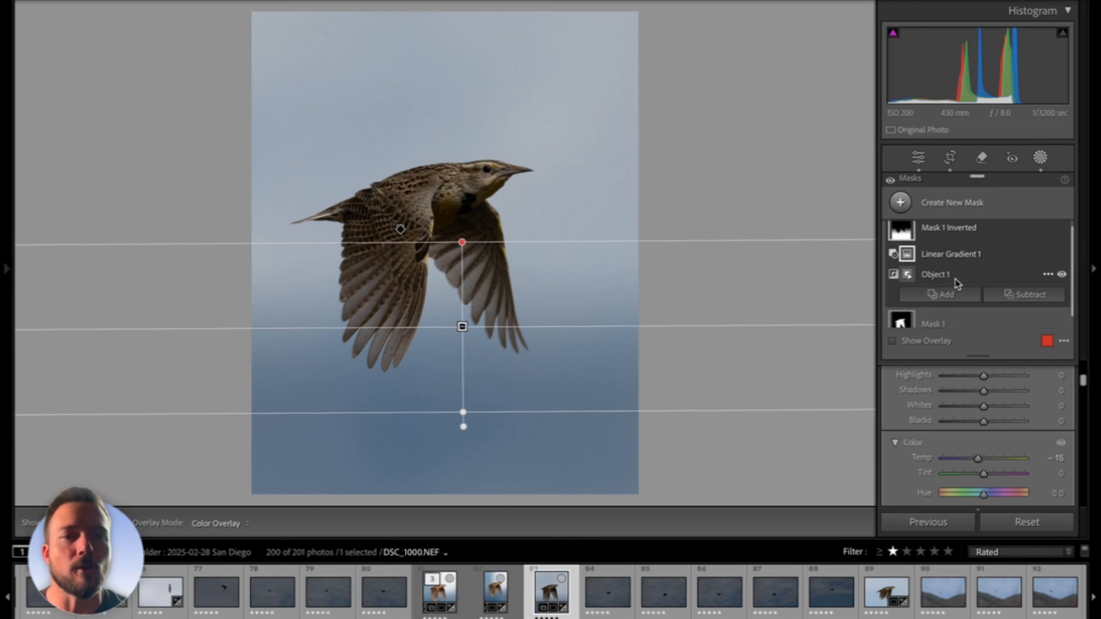
Duplicate and invert the bird mask again to get a second mask covering only the background.
{"action": "scroll", "coordinate": [957, 278], "scroll_direction": "down", "scroll_amount": 1}
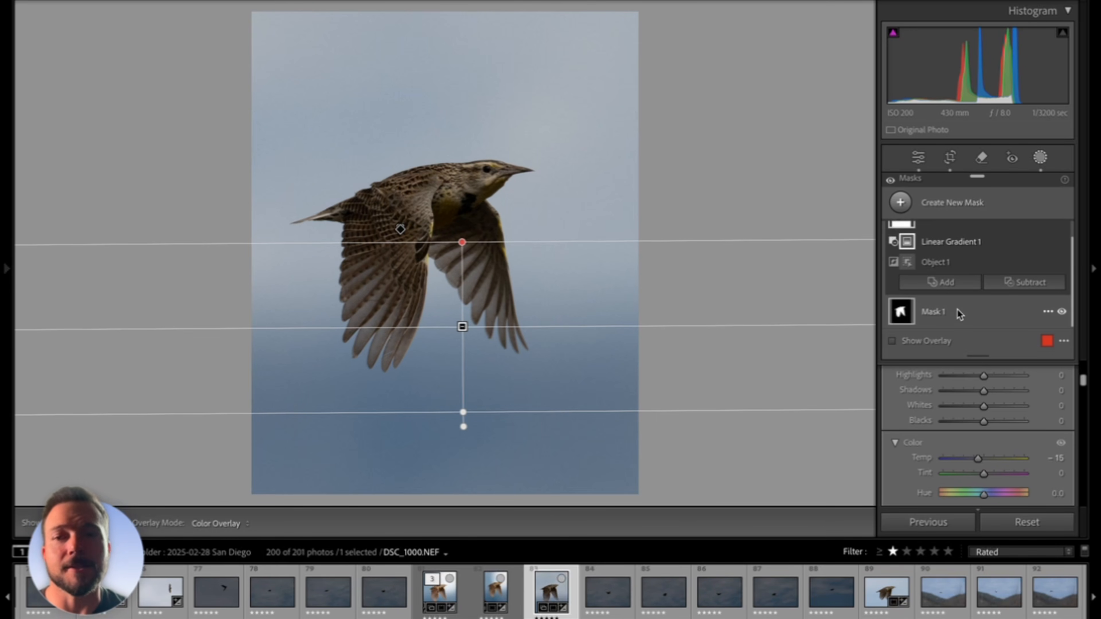
{"action": "left_click", "coordinate": [957, 309]}
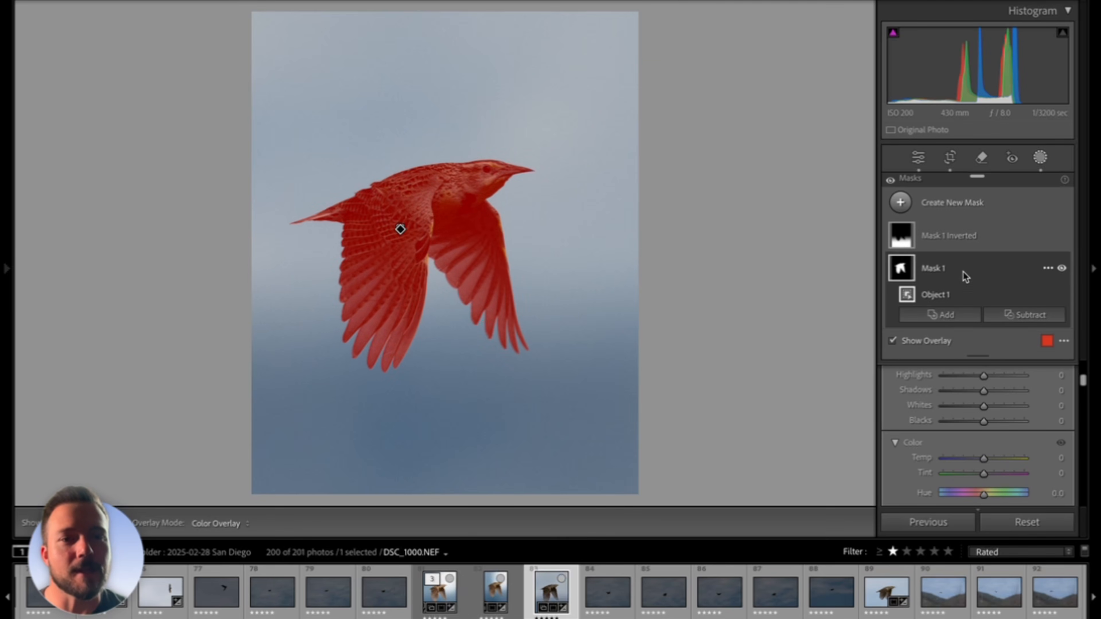
{"action": "left_click", "coordinate": [1048, 269]}
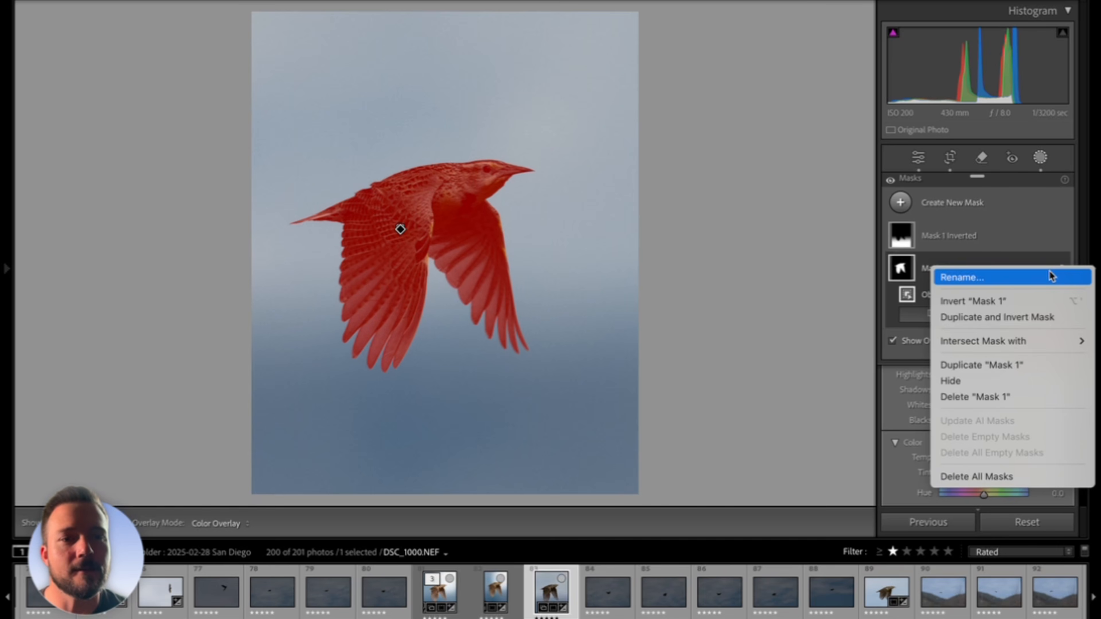
{"action": "left_click", "coordinate": [1017, 318]}
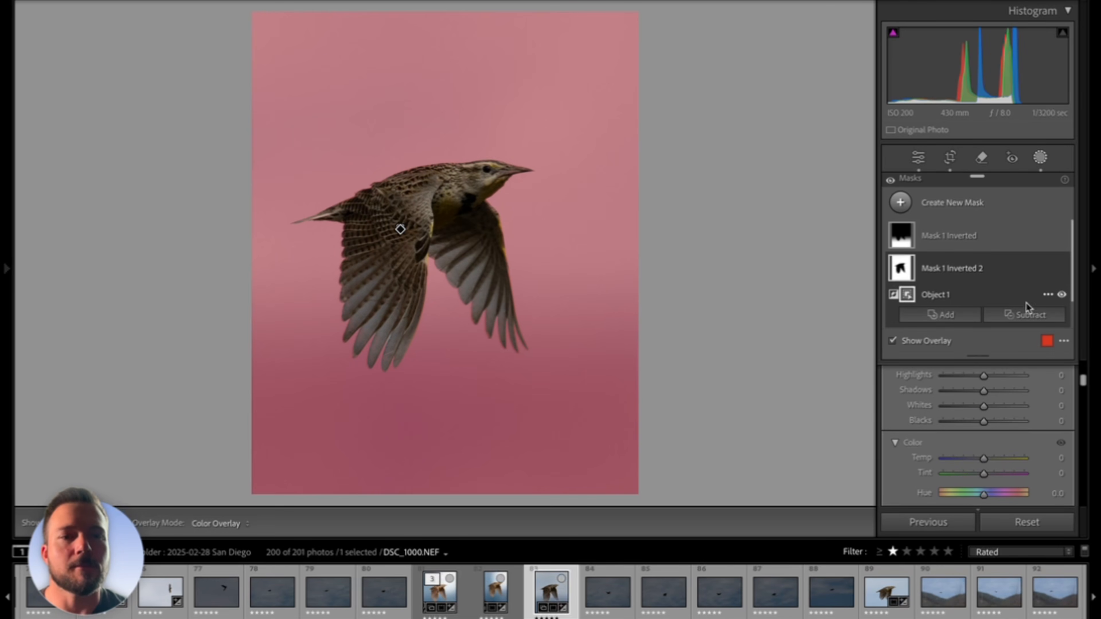
Subtract a linear gradient from the second inverted mask, tilting and moving it diagonally so only the lower-right background stays masked.
{"action": "left_click", "coordinate": [1028, 315]}
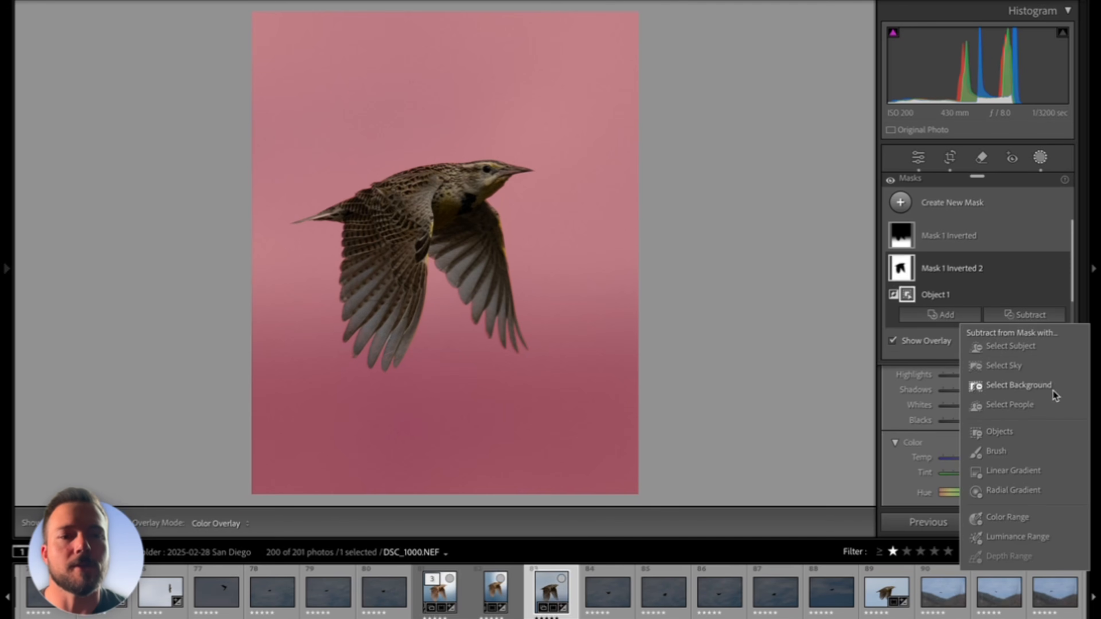
{"action": "left_click", "coordinate": [1025, 472]}
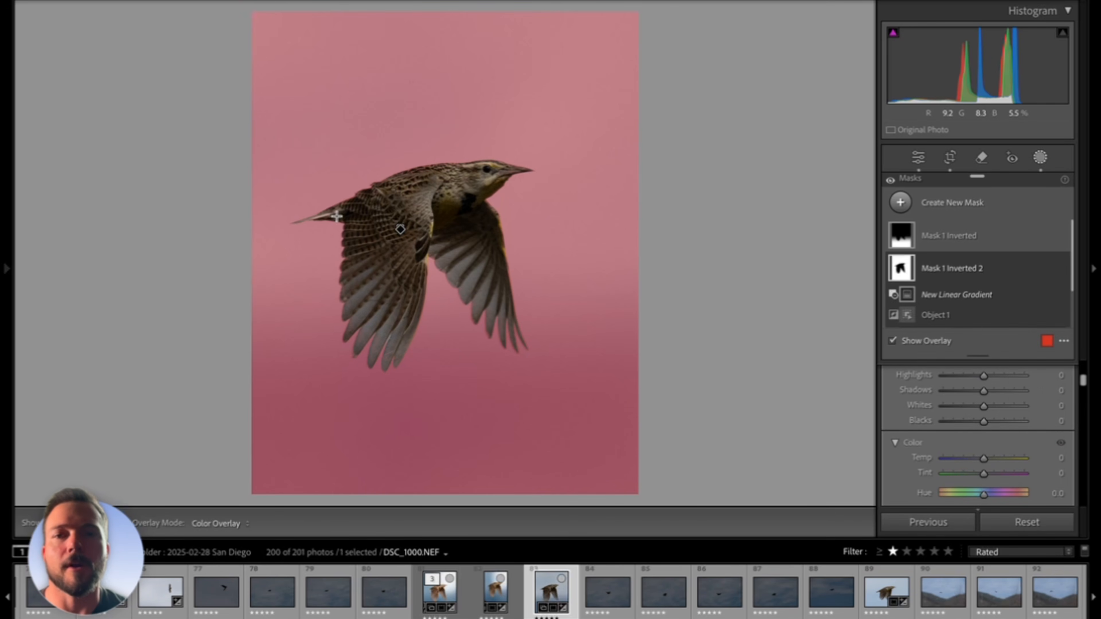
{"action": "left_click_drag", "start_coordinate": [337, 216], "coordinate": [551, 215]}
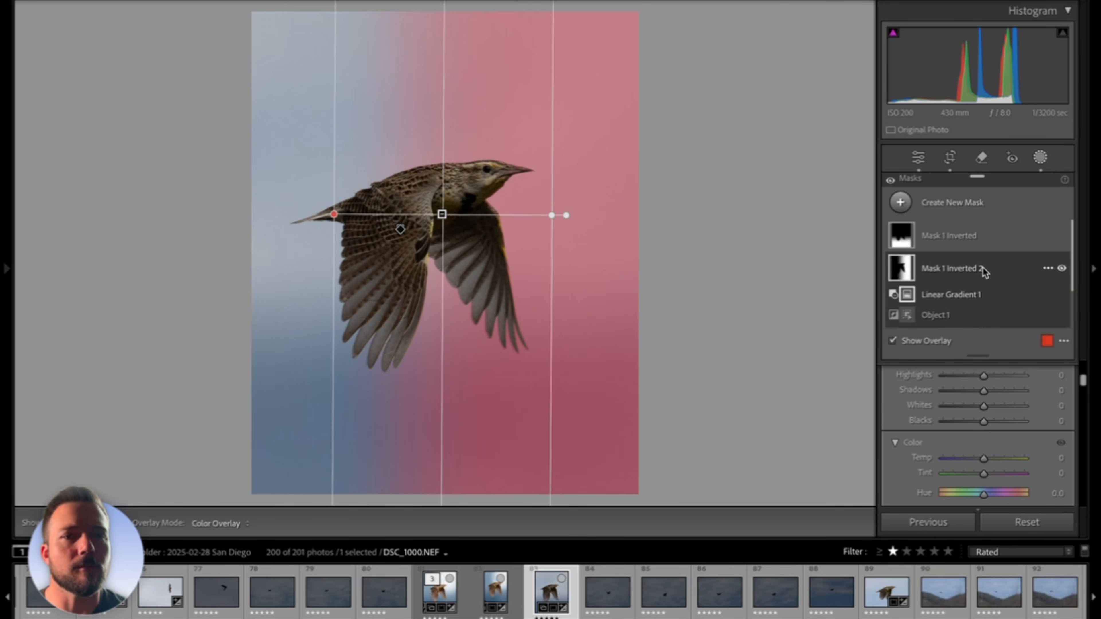
{"action": "left_click_drag", "start_coordinate": [441, 214], "coordinate": [471, 216]}
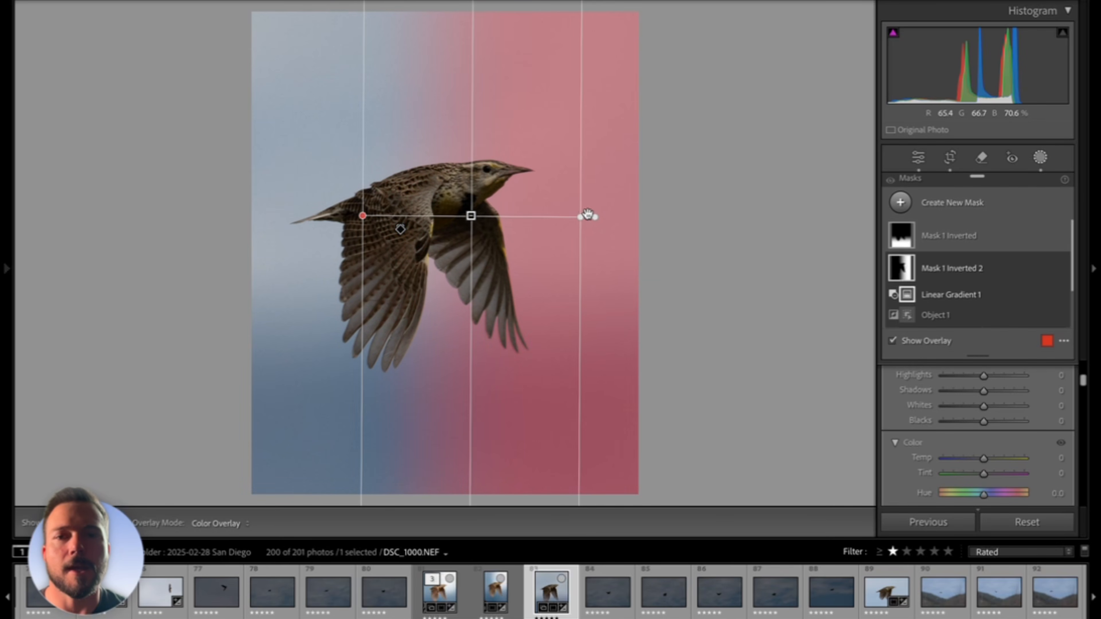
{"action": "left_click_drag", "start_coordinate": [595, 215], "coordinate": [581, 272]}
{"action": "left_click_drag", "start_coordinate": [467, 213], "coordinate": [496, 225]}
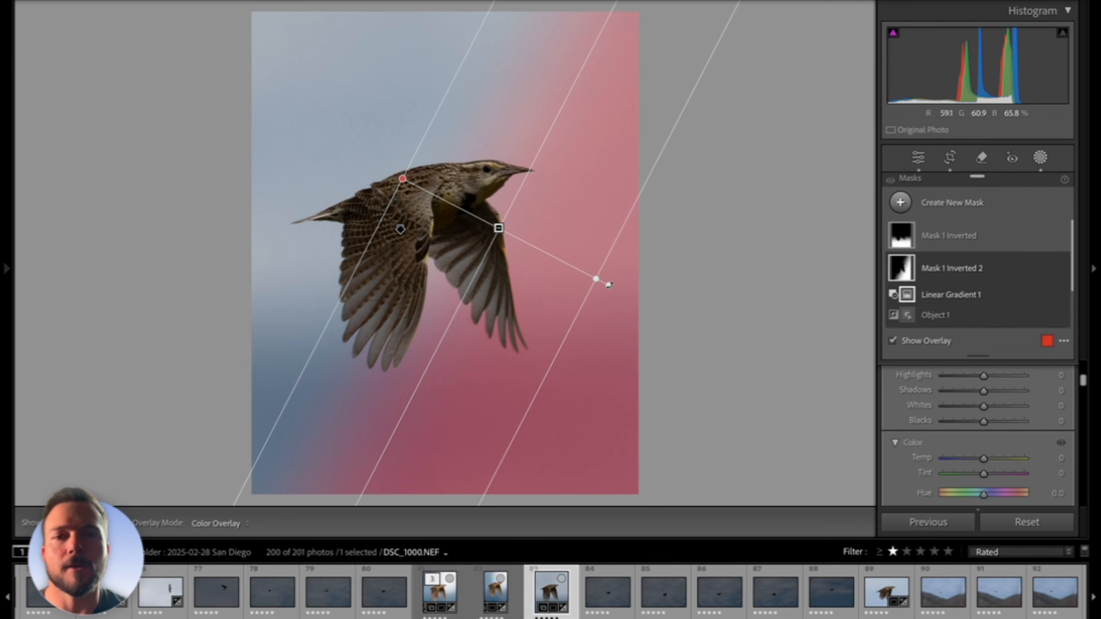
{"action": "left_click_drag", "start_coordinate": [609, 285], "coordinate": [592, 295]}
{"action": "left_click_drag", "start_coordinate": [498, 228], "coordinate": [520, 241]}
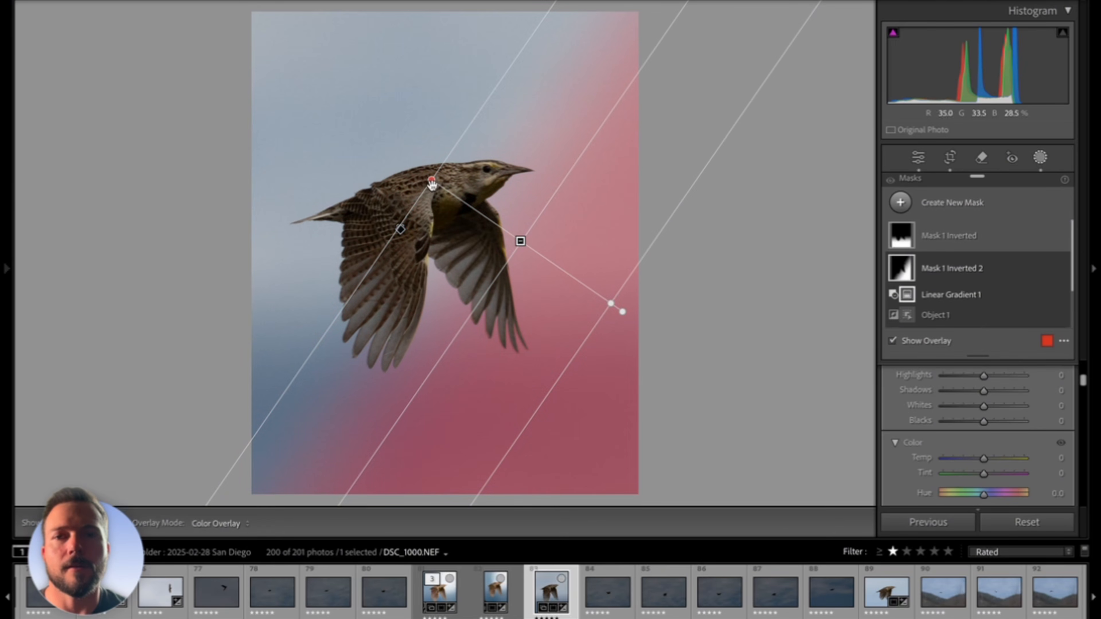
{"action": "left_click_drag", "start_coordinate": [622, 311], "coordinate": [626, 306]}
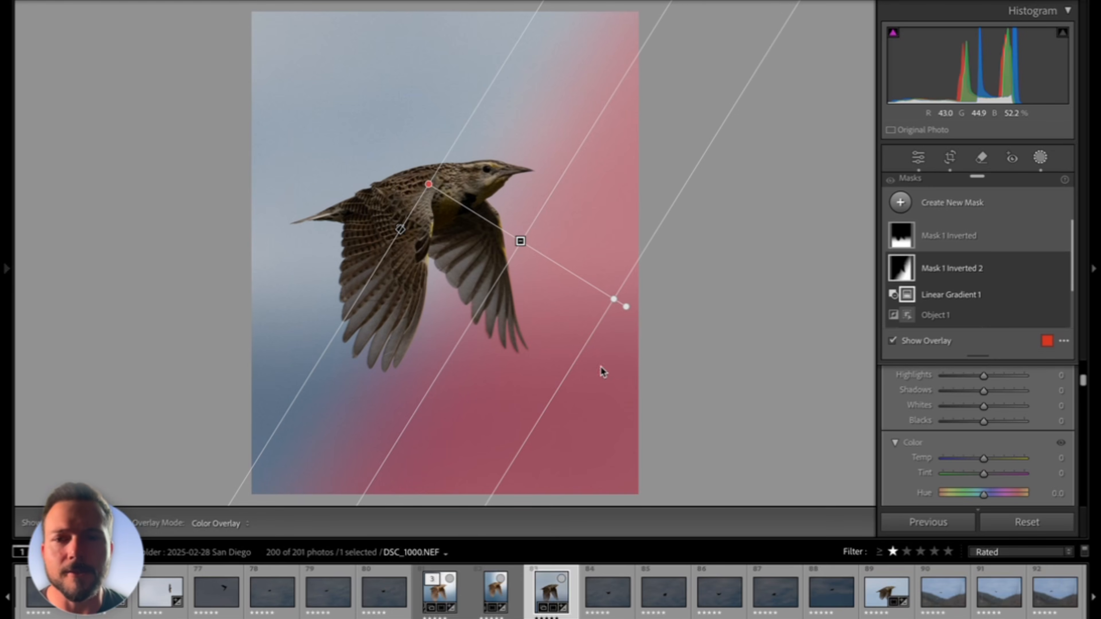
Lower the Exposure of the lower-right background mask slightly and set its Temp to −6.
{"action": "scroll", "coordinate": [993, 398], "scroll_direction": "up", "scroll_amount": 1}
{"action": "scroll", "coordinate": [994, 397], "scroll_direction": "up", "scroll_amount": 3}
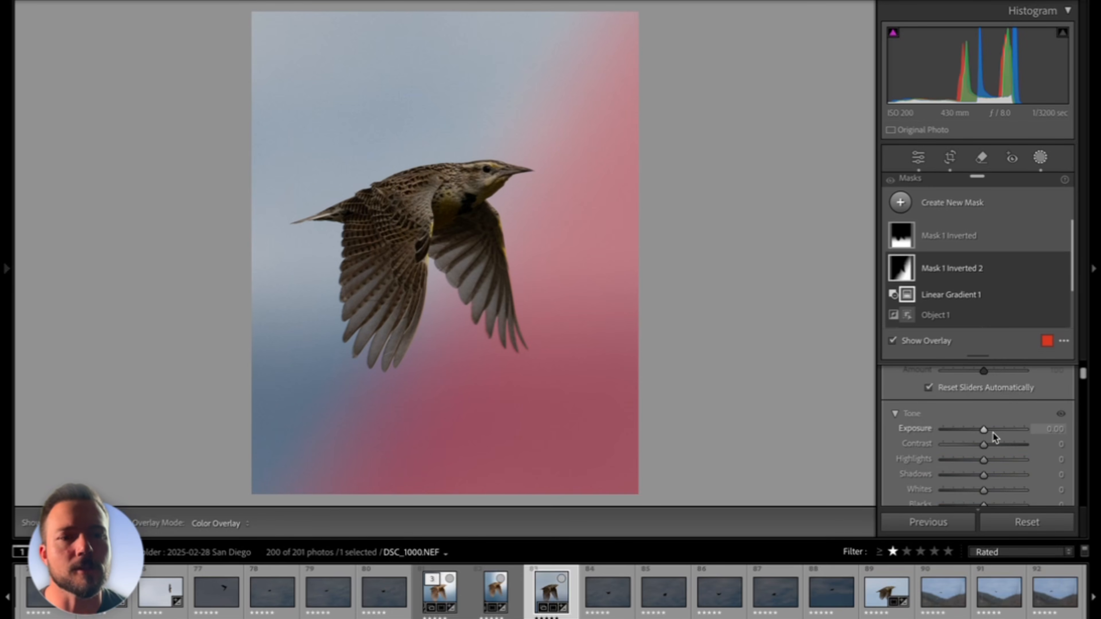
{"action": "left_click_drag", "start_coordinate": [984, 432], "coordinate": [982, 432]}
{"action": "scroll", "coordinate": [997, 472], "scroll_direction": "down", "scroll_amount": 3}
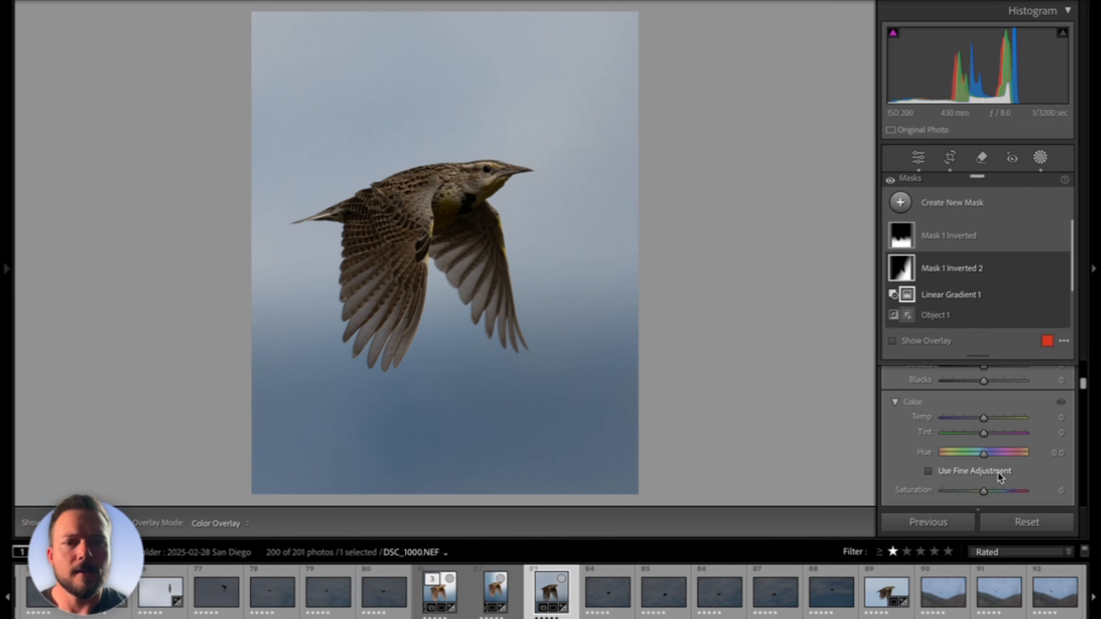
{"action": "left_click_drag", "start_coordinate": [983, 421], "coordinate": [981, 421]}
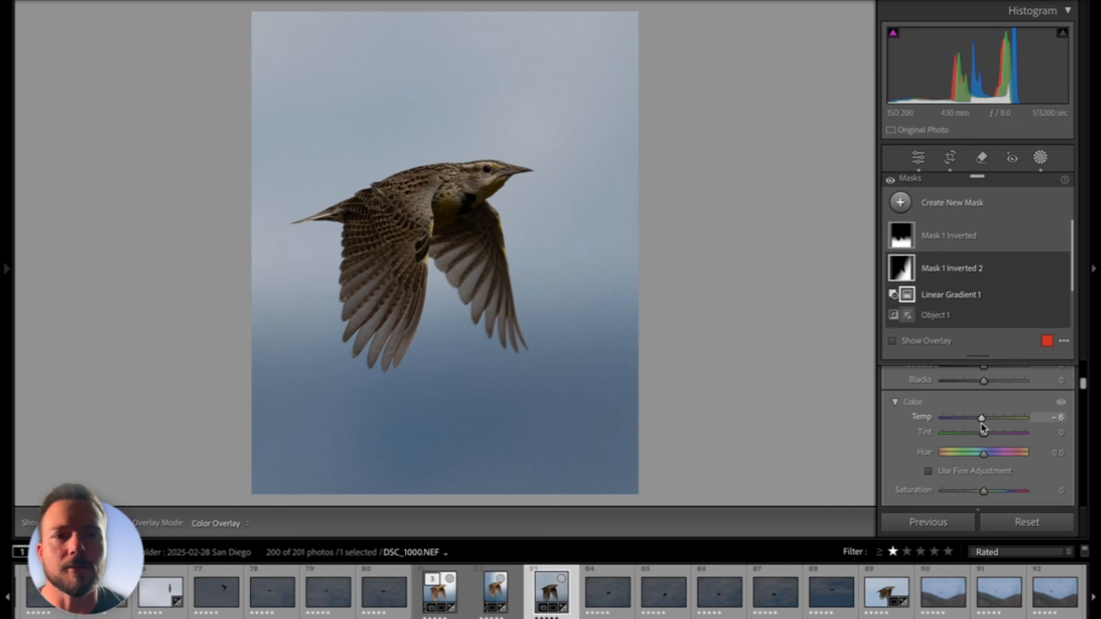
{"action": "left_click", "coordinate": [931, 271]}
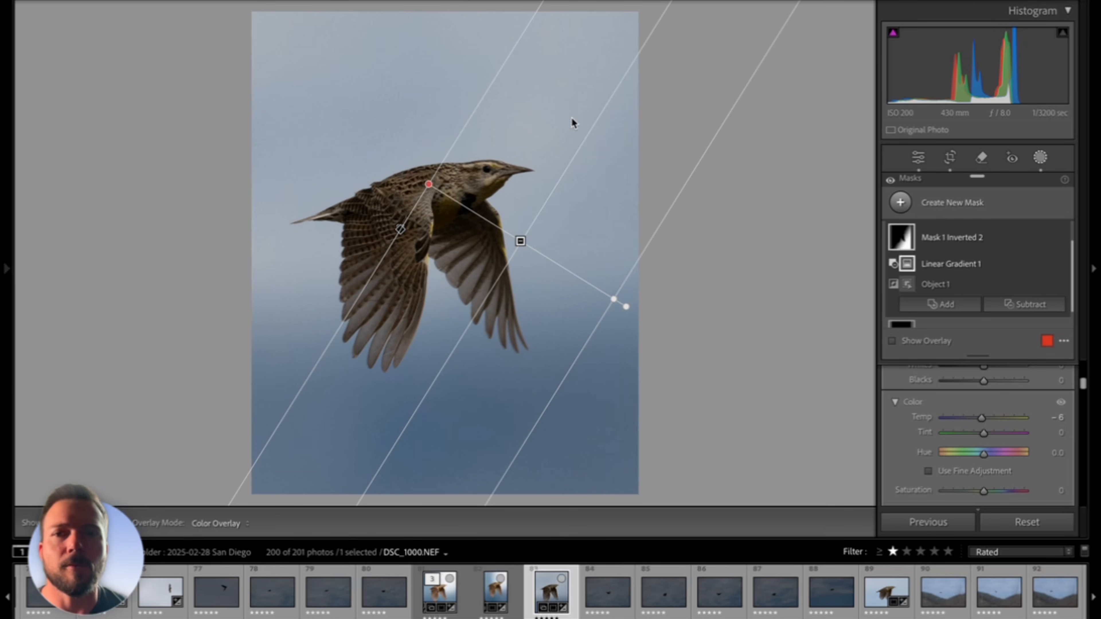
Create a third background mask by duplicating and inverting the original bird mask.
{"action": "scroll", "coordinate": [1015, 299], "scroll_direction": "down", "scroll_amount": 1}
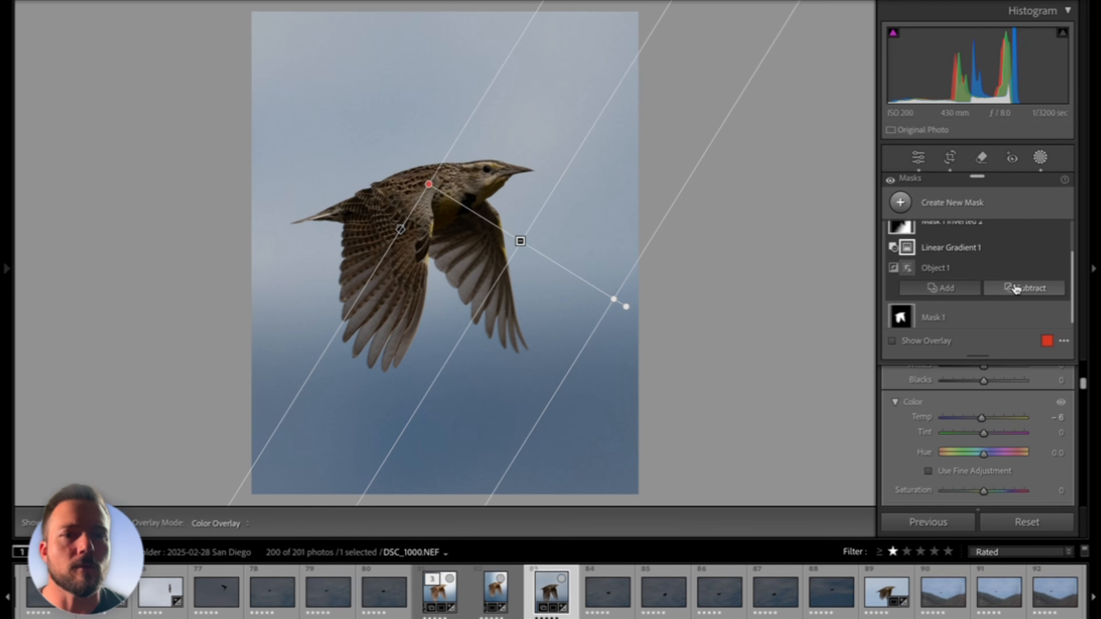
{"action": "scroll", "coordinate": [996, 299], "scroll_direction": "down", "scroll_amount": 1}
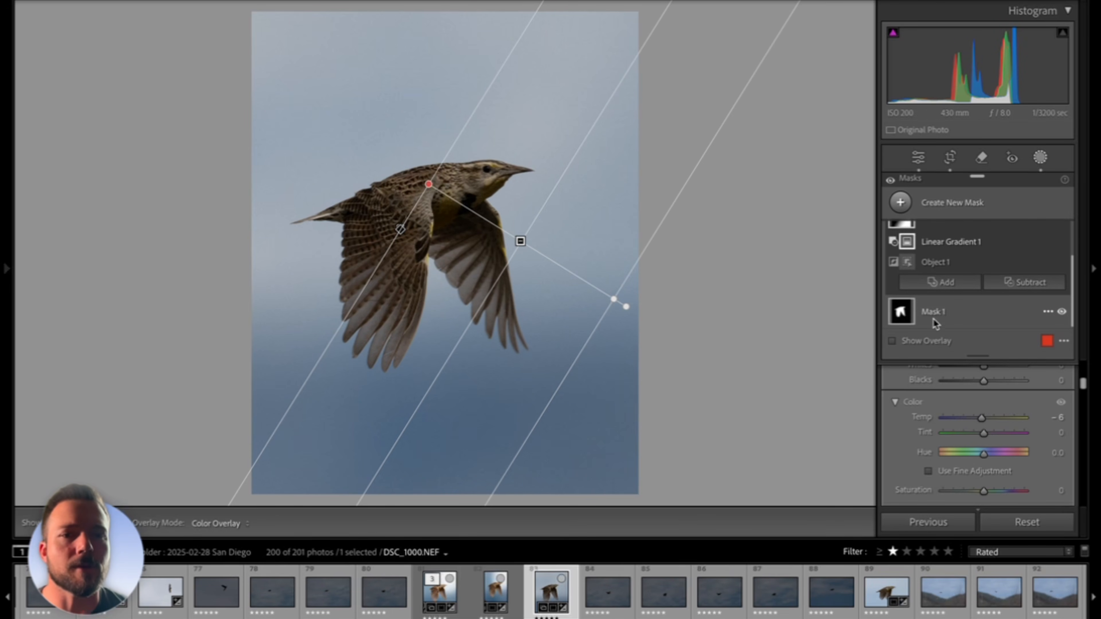
{"action": "left_click", "coordinate": [1046, 313]}
{"action": "left_click", "coordinate": [1032, 362]}
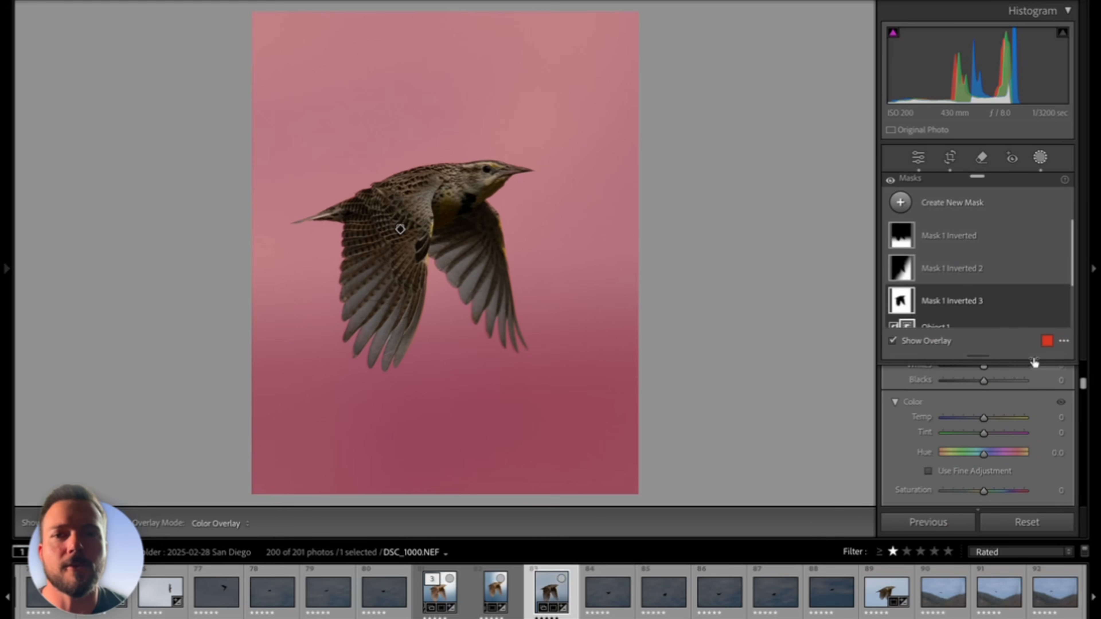
Subtract a diagonal linear gradient from the third inverted mask so only the upper-left background stays masked.
{"action": "scroll", "coordinate": [979, 301], "scroll_direction": "down", "scroll_amount": 2}
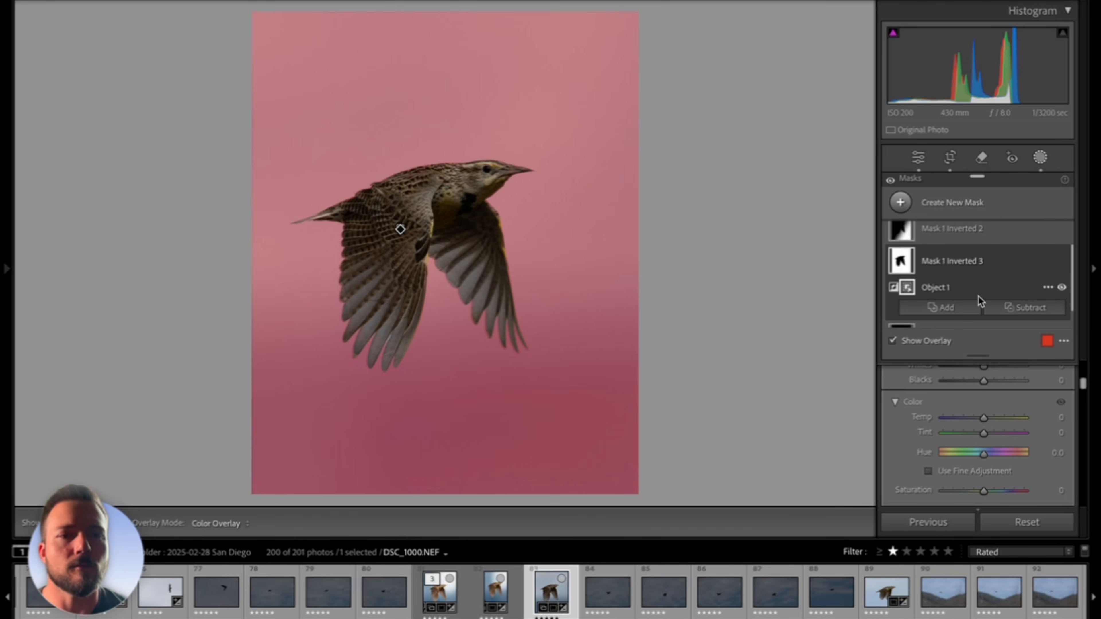
{"action": "left_click", "coordinate": [1028, 307]}
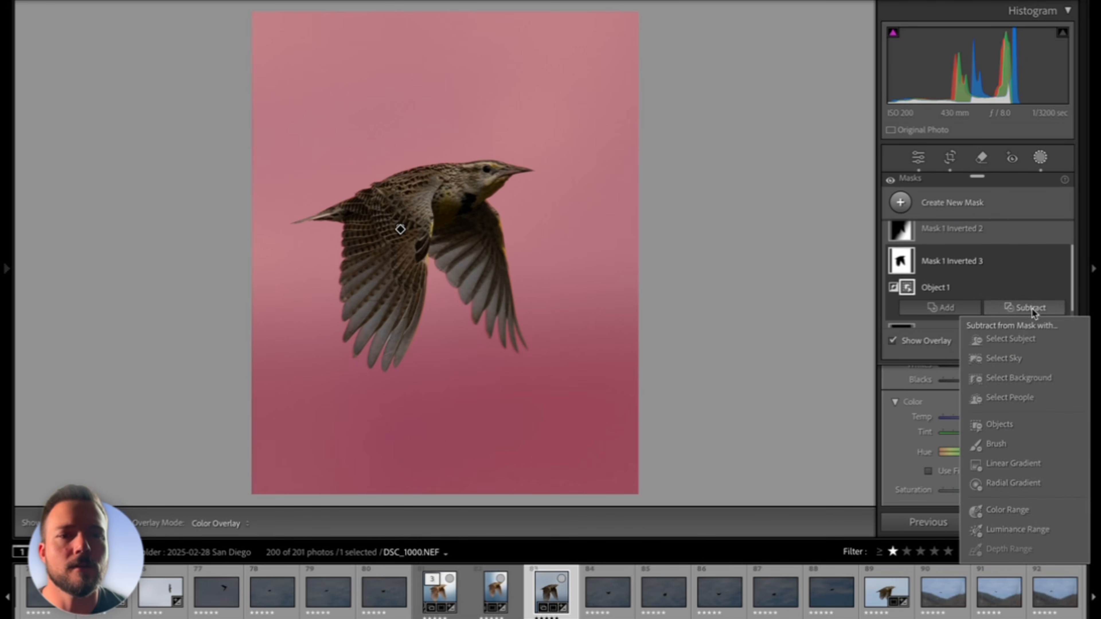
{"action": "left_click", "coordinate": [1026, 467]}
{"action": "left_click_drag", "start_coordinate": [468, 150], "coordinate": [442, 137]}
Lower the Exposure of the upper-left background mask and cool it with Temp −17.
{"action": "scroll", "coordinate": [994, 417], "scroll_direction": "up", "scroll_amount": 5}
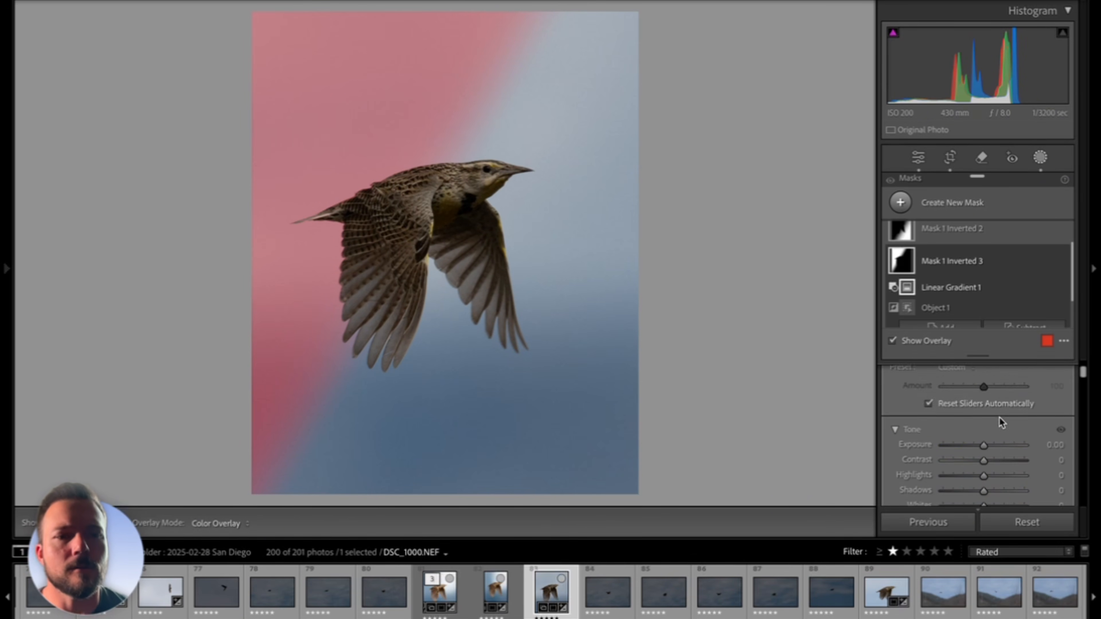
{"action": "scroll", "coordinate": [995, 423], "scroll_direction": "down", "scroll_amount": 1}
{"action": "left_click_drag", "start_coordinate": [985, 427], "coordinate": [979, 457]}
{"action": "scroll", "coordinate": [980, 429], "scroll_direction": "down", "scroll_amount": 4}
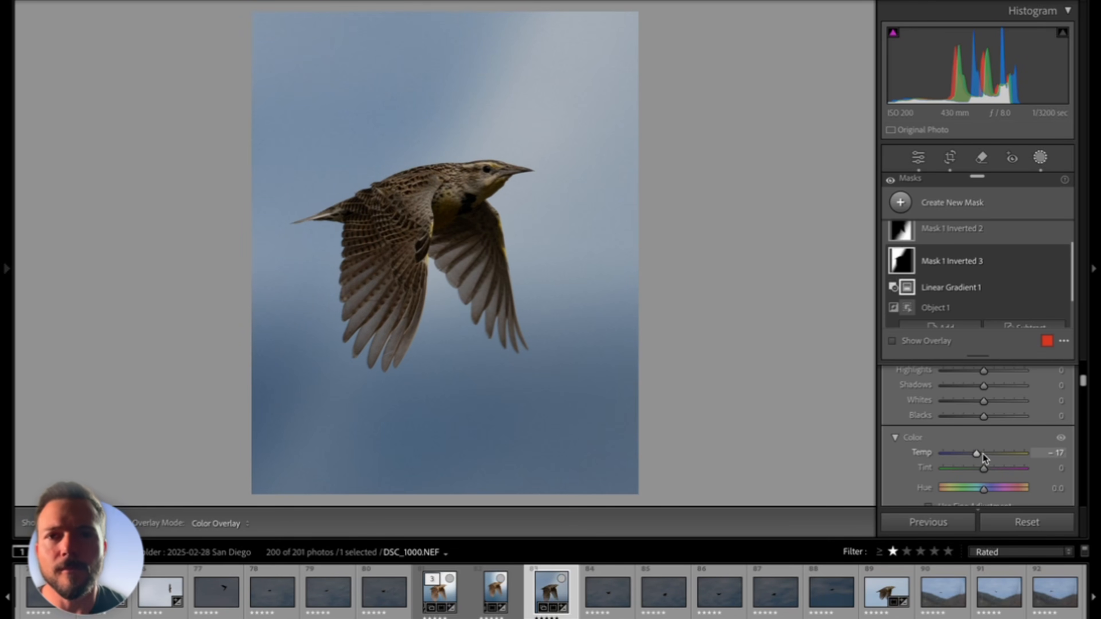
{"action": "double_click", "coordinate": [982, 453]}
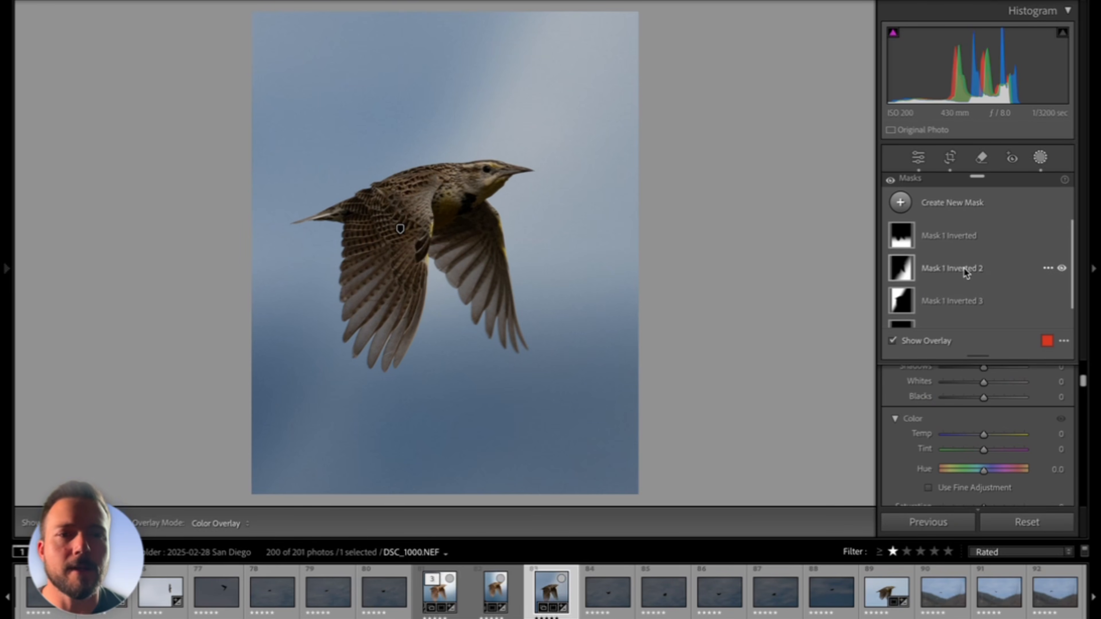
Duplicate and invert the bird mask once more to get a fourth background mask.
{"action": "scroll", "coordinate": [965, 266], "scroll_direction": "down", "scroll_amount": 1}
{"action": "left_click", "coordinate": [957, 312]}
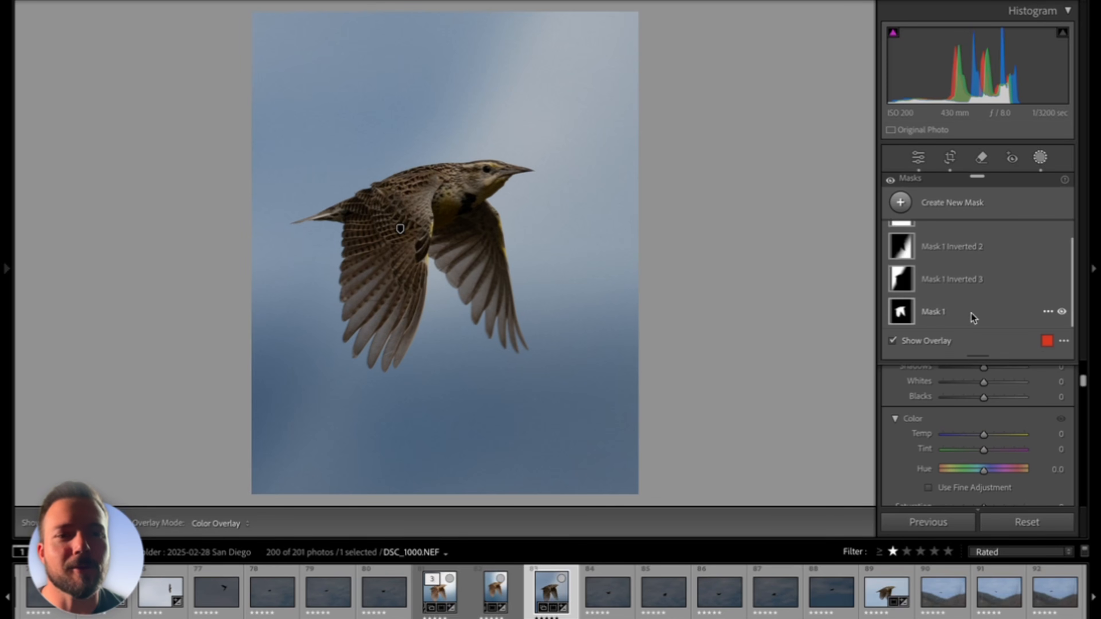
{"action": "left_click", "coordinate": [1048, 311]}
{"action": "left_click", "coordinate": [1016, 356]}
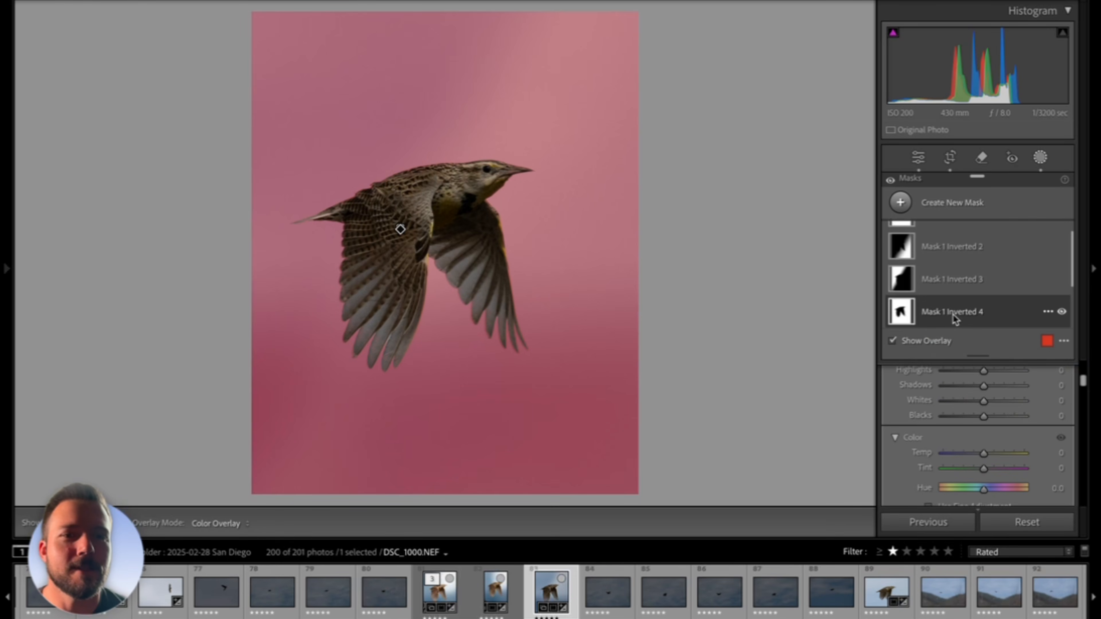
Subtract a large radial gradient from the fourth inverted mask, placed over the bright sky above the bird's head, and adjust its position and feather.
{"action": "left_click", "coordinate": [955, 314]}
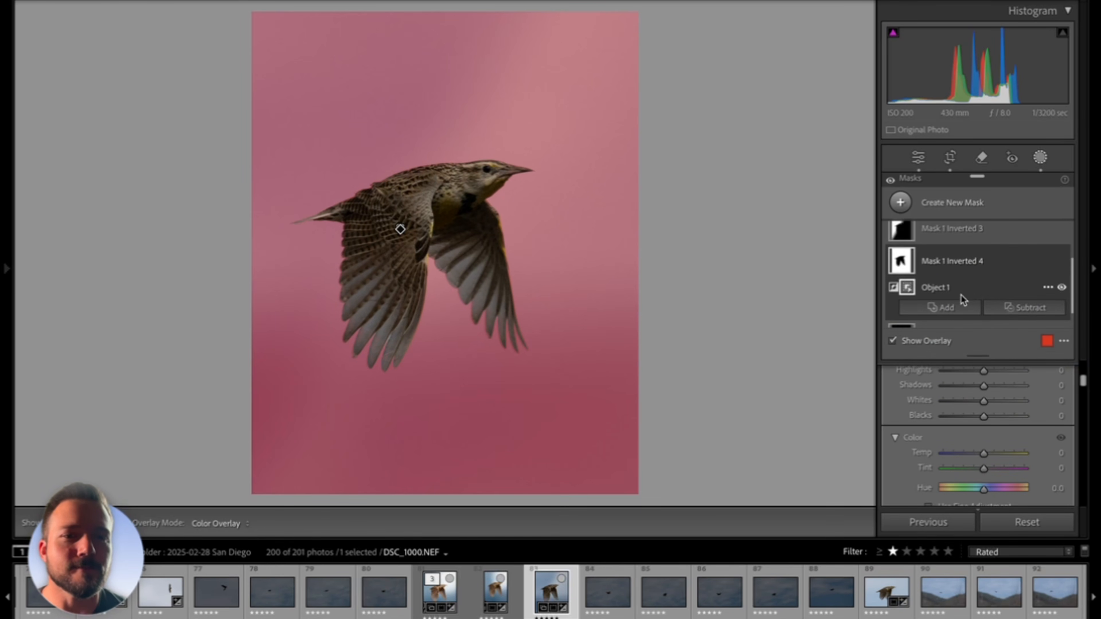
{"action": "left_click", "coordinate": [1022, 309]}
{"action": "left_click", "coordinate": [1019, 485]}
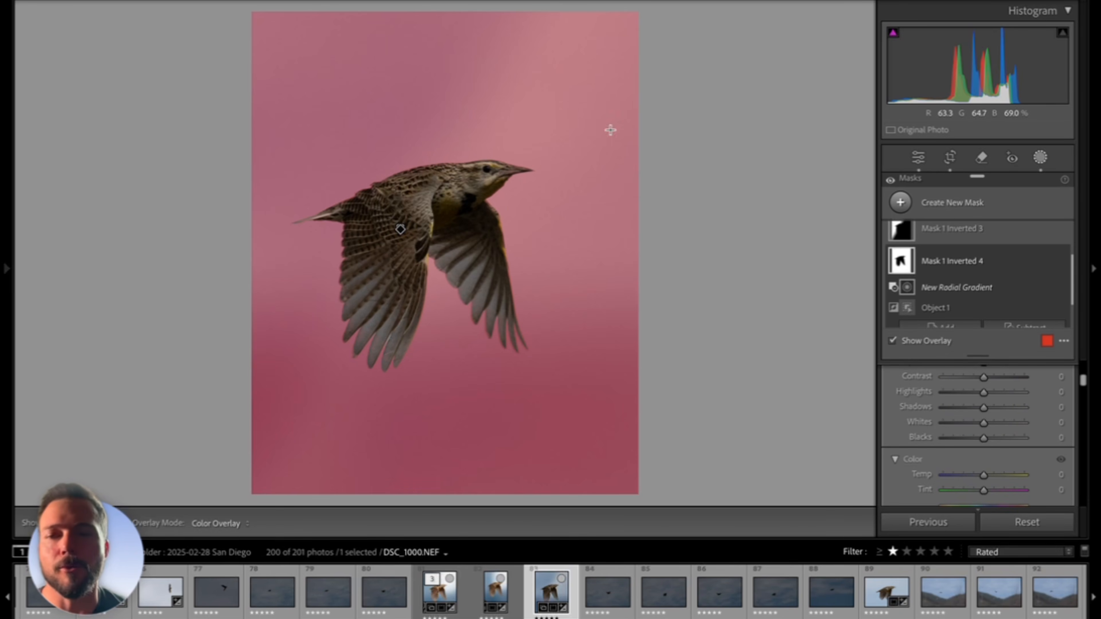
{"action": "left_click_drag", "start_coordinate": [556, 79], "coordinate": [780, 294]}
{"action": "mouse_move", "coordinate": [577, 147]}
{"action": "left_mouse_down"}
{"action": "mouse_move", "coordinate": [568, 157]}
{"action": "mouse_move", "coordinate": [582, 167]}
{"action": "left_mouse_up"}
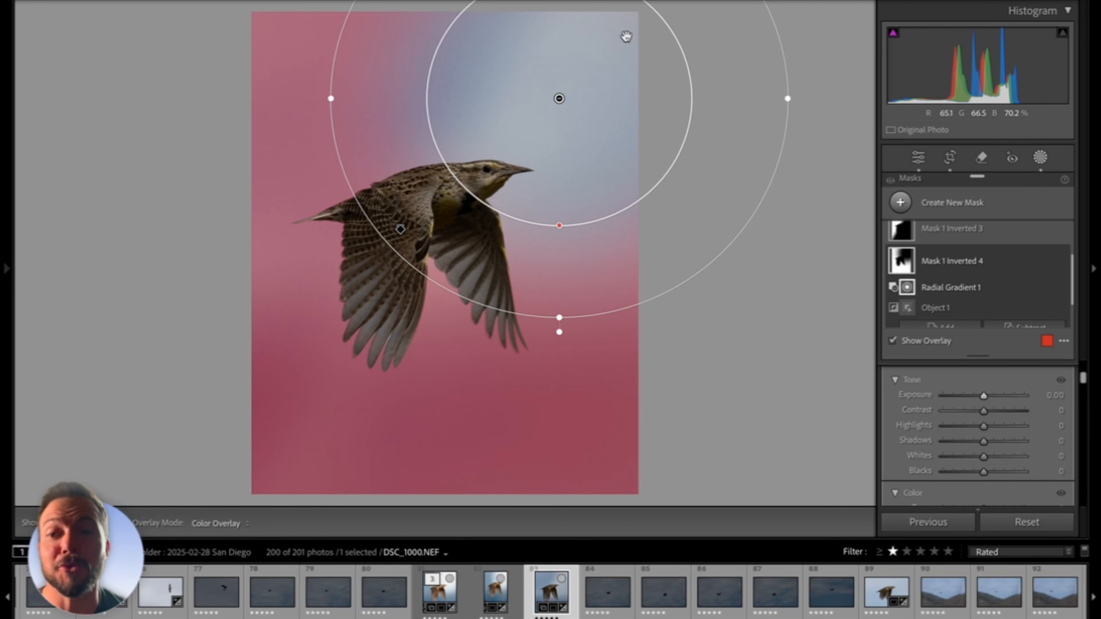
{"action": "left_click_drag", "start_coordinate": [631, 62], "coordinate": [624, 54]}
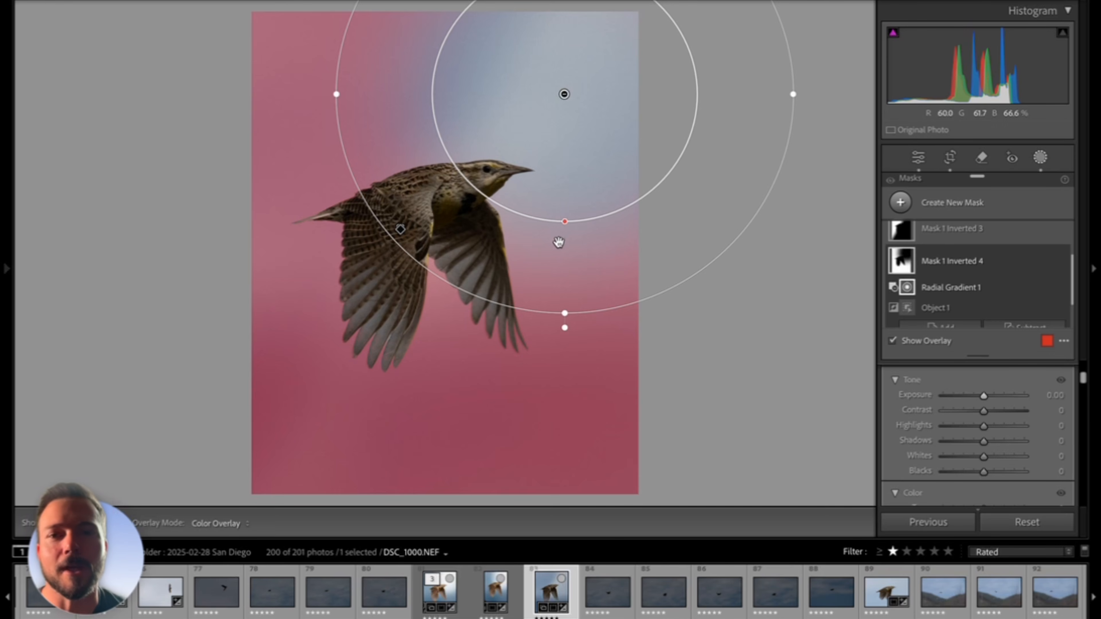
{"action": "left_click_drag", "start_coordinate": [566, 224], "coordinate": [561, 216]}
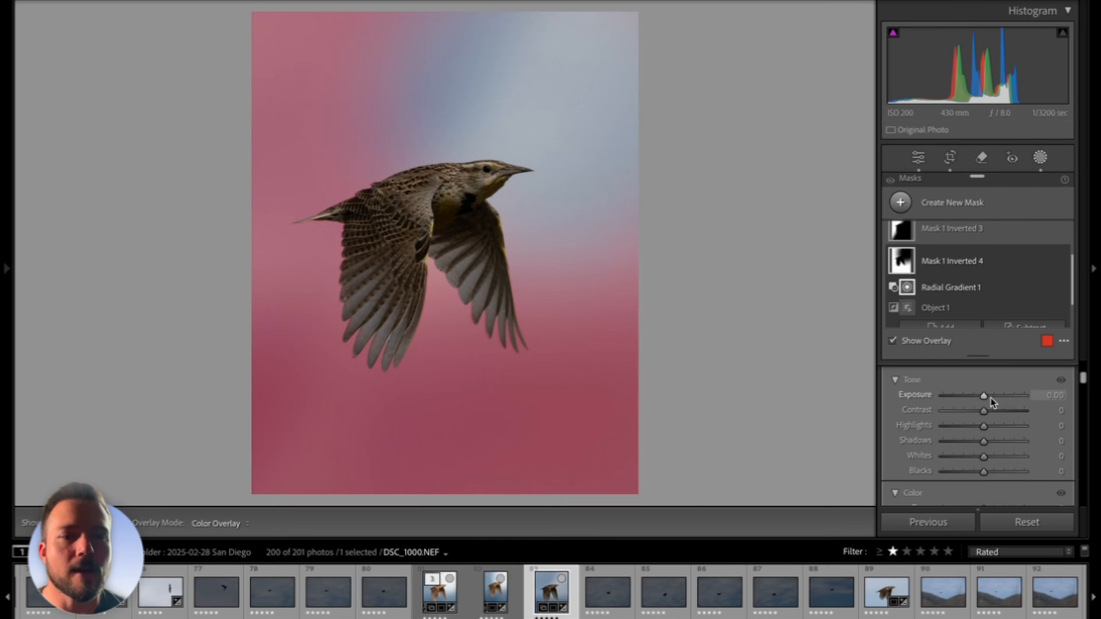
Hide the mask overlay and set the fourth background mask's Exposure to −0.40 and Temp to −8.
{"action": "key", "text": "o"}
{"action": "left_click_drag", "start_coordinate": [983, 396], "coordinate": [982, 395]}
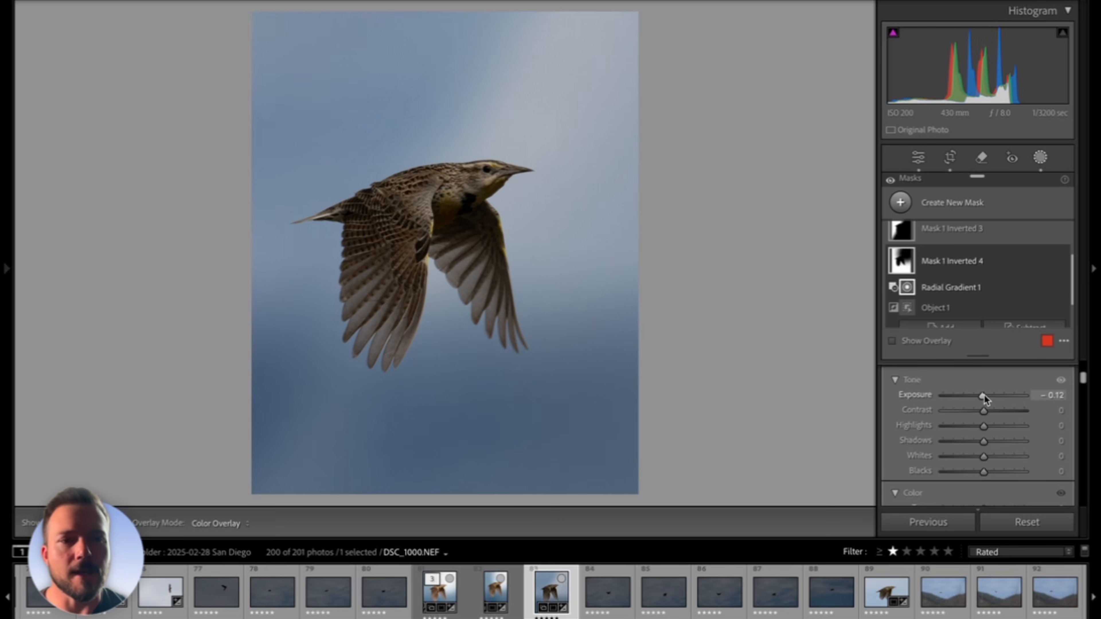
{"action": "left_click_drag", "start_coordinate": [984, 395], "coordinate": [982, 394]}
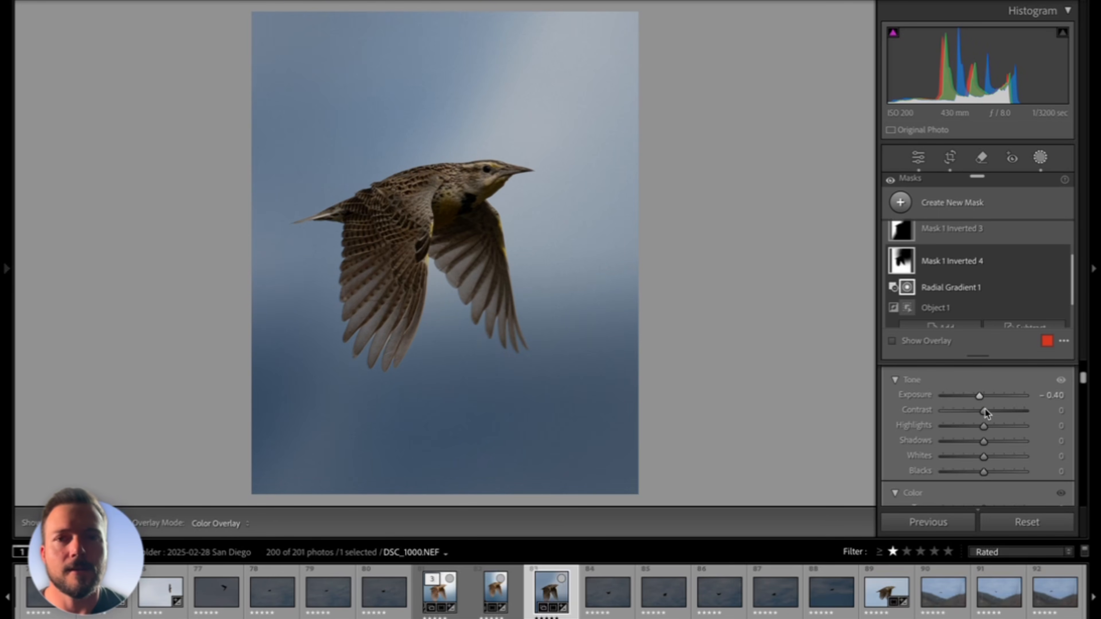
{"action": "scroll", "coordinate": [991, 435], "scroll_direction": "down", "scroll_amount": 2}
{"action": "left_click_drag", "start_coordinate": [984, 461], "coordinate": [983, 460]}
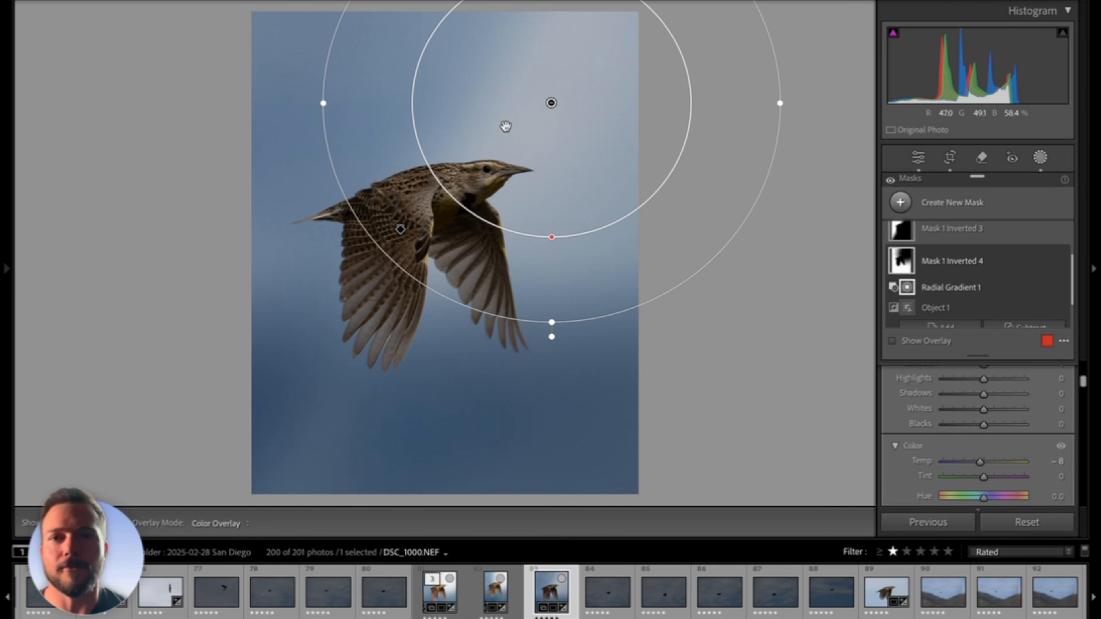
Create a large radial gradient mask over the bright sky above the bird's head and subtract the subject from it.
{"action": "left_click", "coordinate": [900, 204]}
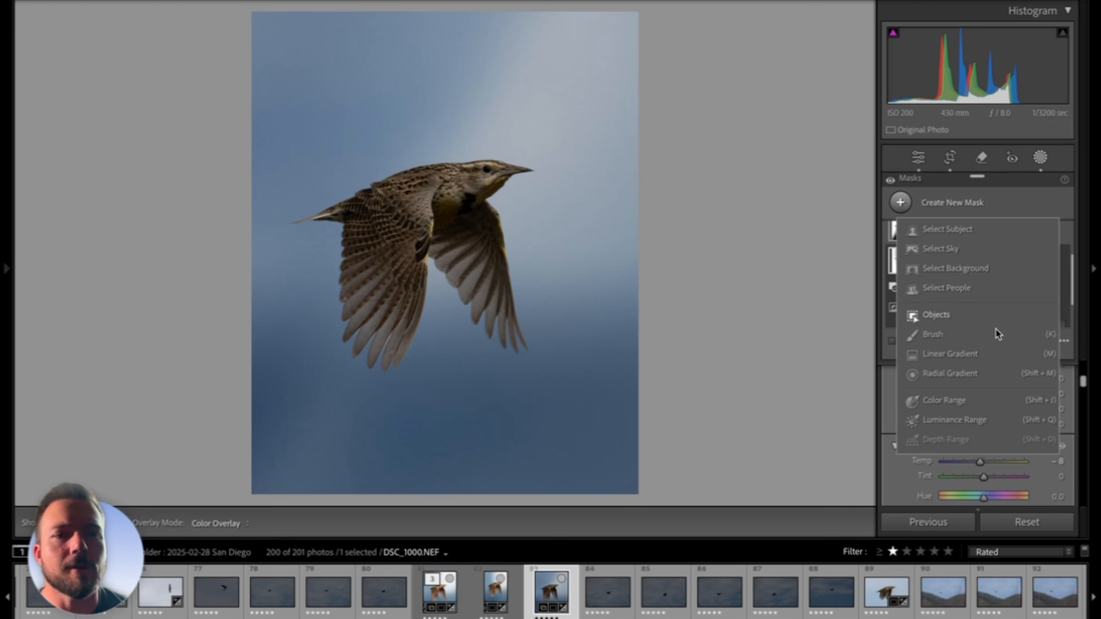
{"action": "left_click", "coordinate": [956, 380]}
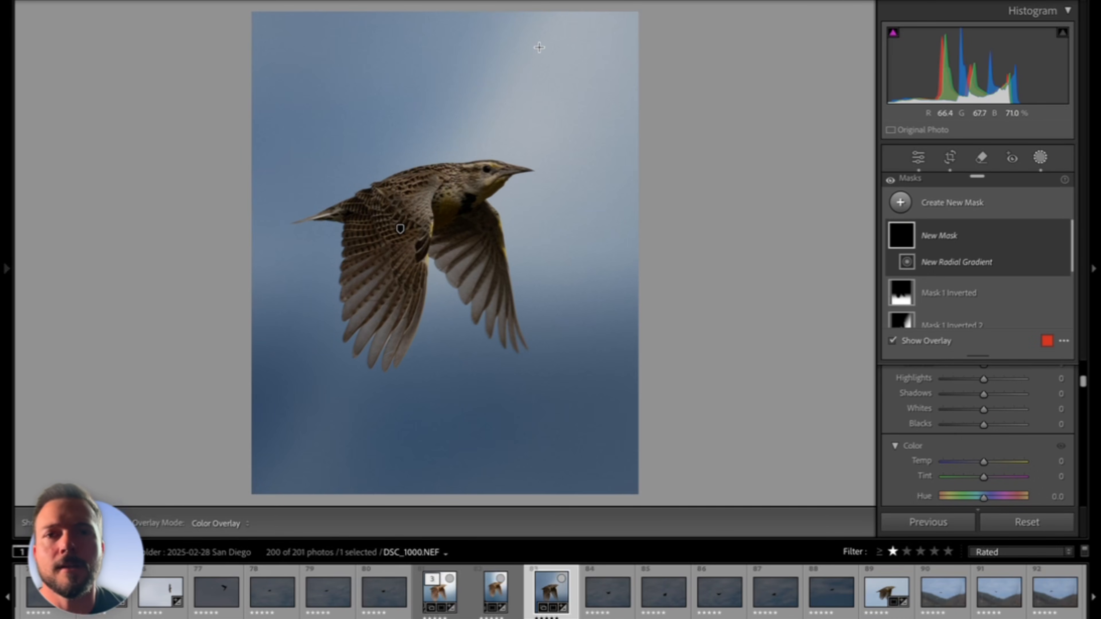
{"action": "left_click_drag", "start_coordinate": [557, 61], "coordinate": [791, 314]}
{"action": "mouse_move", "coordinate": [630, 165]}
{"action": "left_mouse_down"}
{"action": "mouse_move", "coordinate": [642, 169]}
{"action": "mouse_move", "coordinate": [628, 167]}
{"action": "left_mouse_up"}
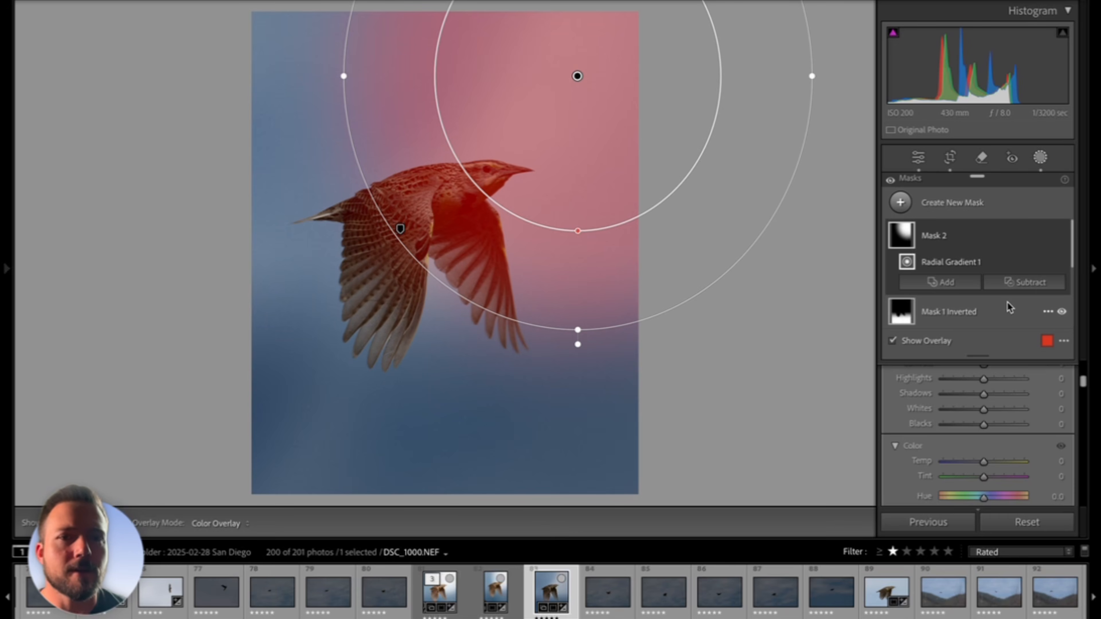
{"action": "left_click", "coordinate": [1016, 282]}
{"action": "left_click", "coordinate": [1020, 312]}
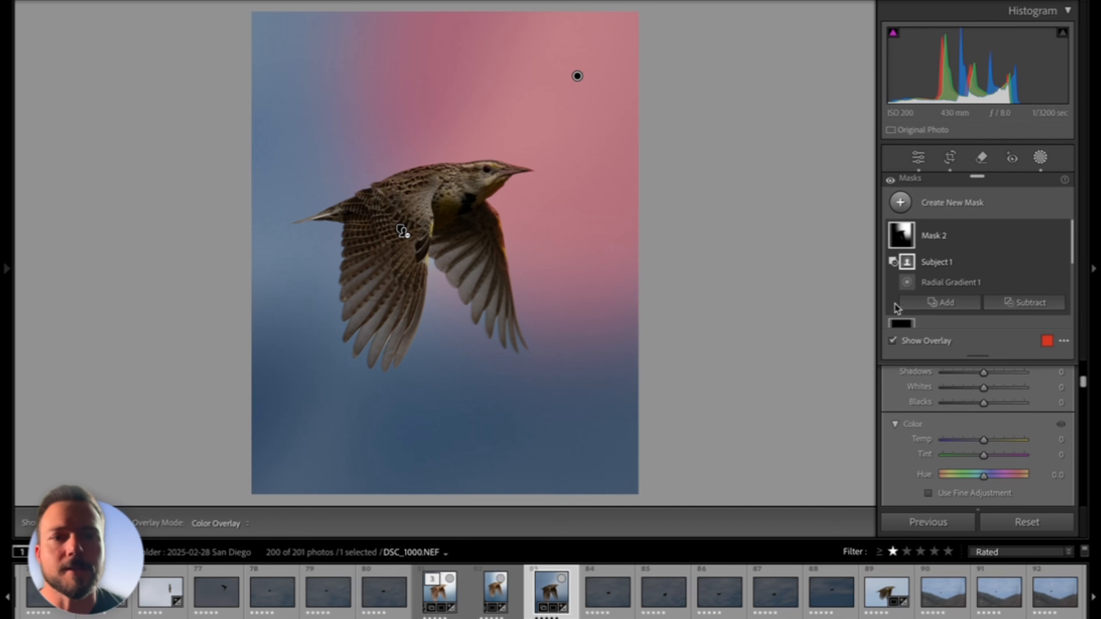
Hide the mask overlay, raise the bright-sky radial mask's Exposure and cool it with Temp −8.
{"action": "scroll", "coordinate": [1000, 440], "scroll_direction": "up", "scroll_amount": 3}
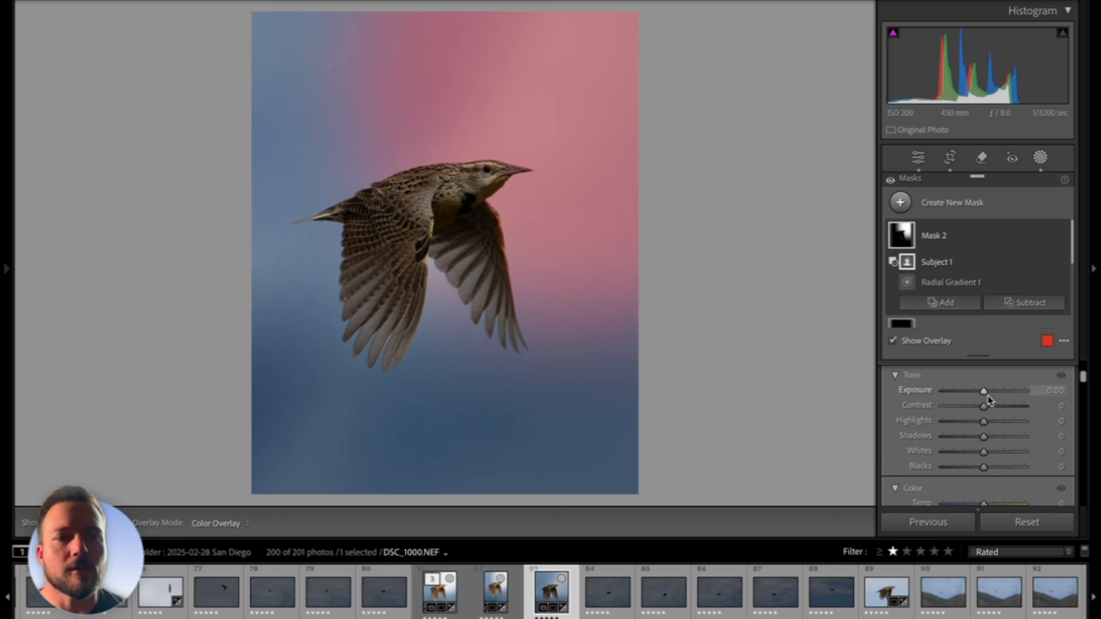
{"action": "key", "text": "o"}
{"action": "left_click_drag", "start_coordinate": [985, 394], "coordinate": [991, 397]}
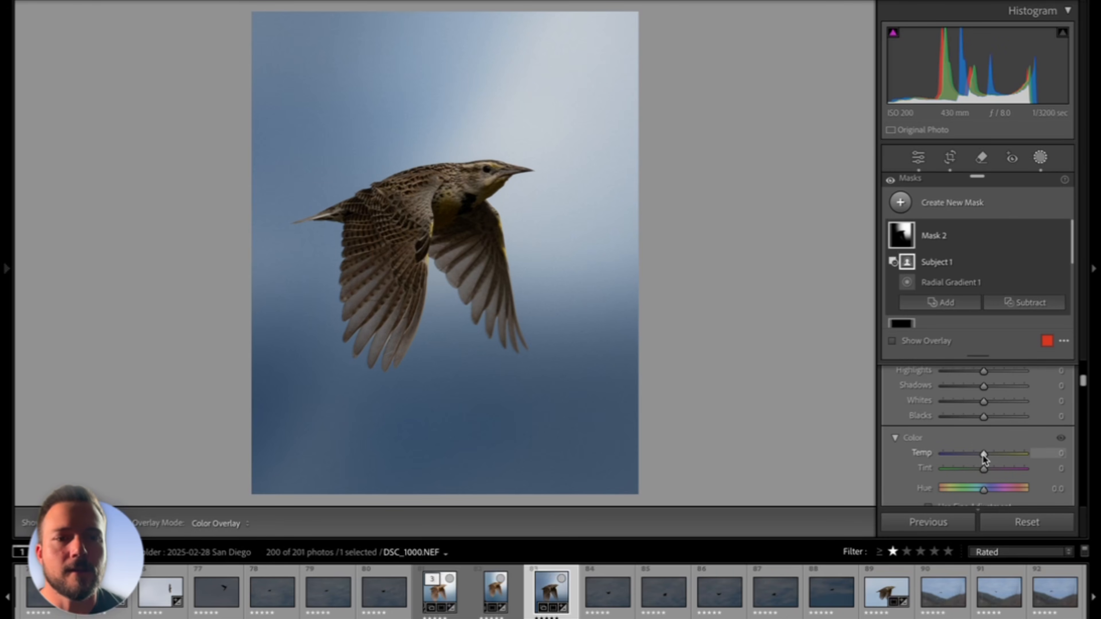
{"action": "left_click_drag", "start_coordinate": [983, 455], "coordinate": [980, 455]}
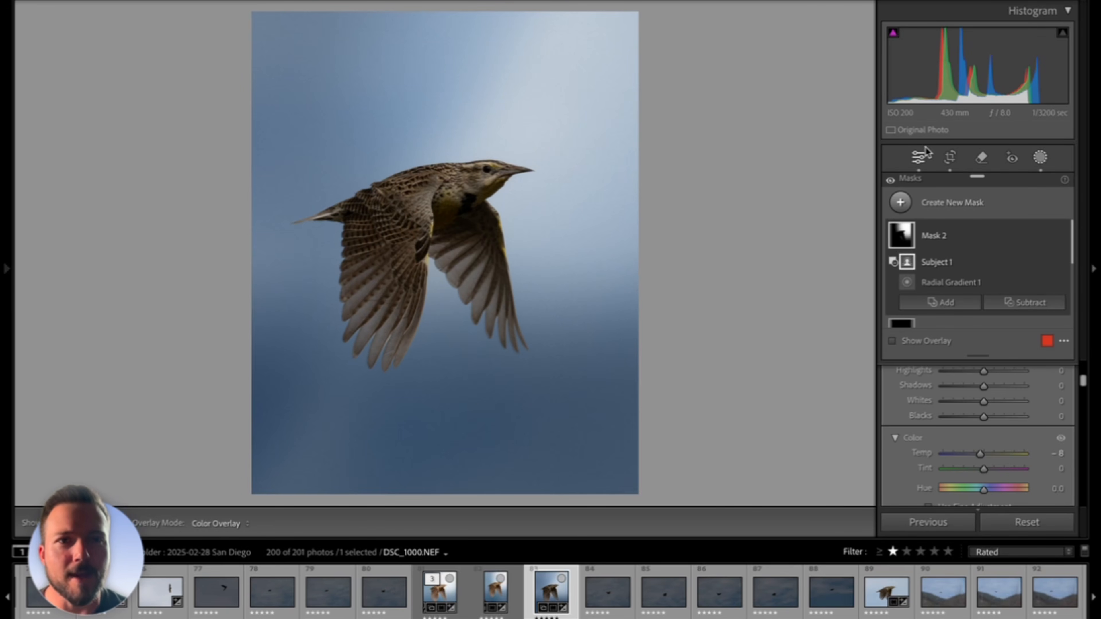
Set the whole photo's Exposure to +2.50 and its white balance Temp to 6,302 in the global Basic adjustments.
{"action": "left_click", "coordinate": [917, 160]}
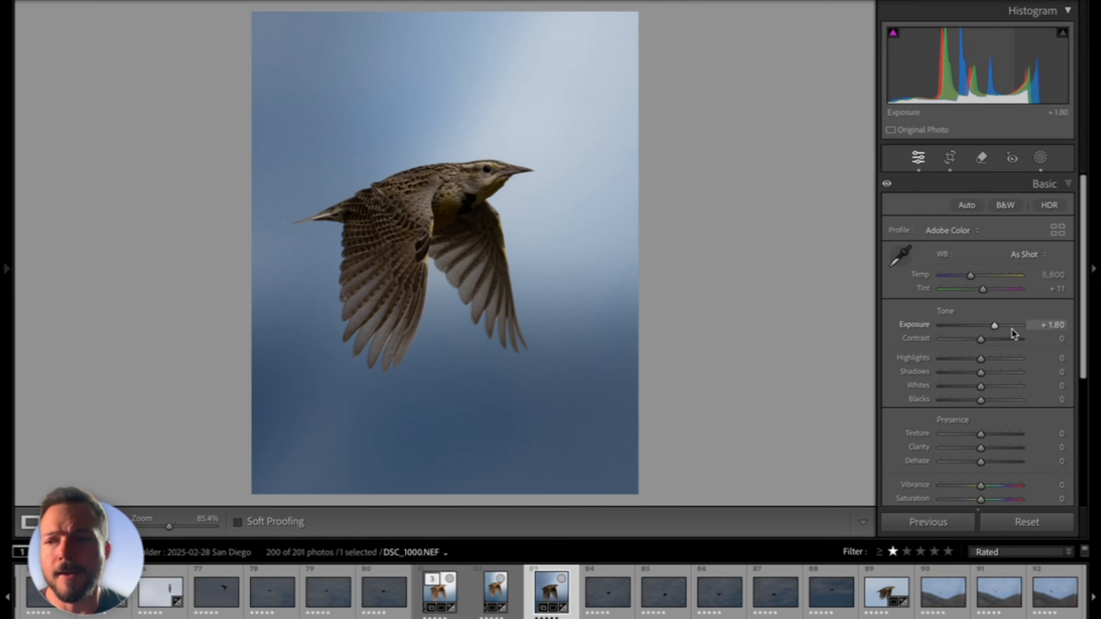
{"action": "left_click_drag", "start_coordinate": [995, 332], "coordinate": [1001, 330]}
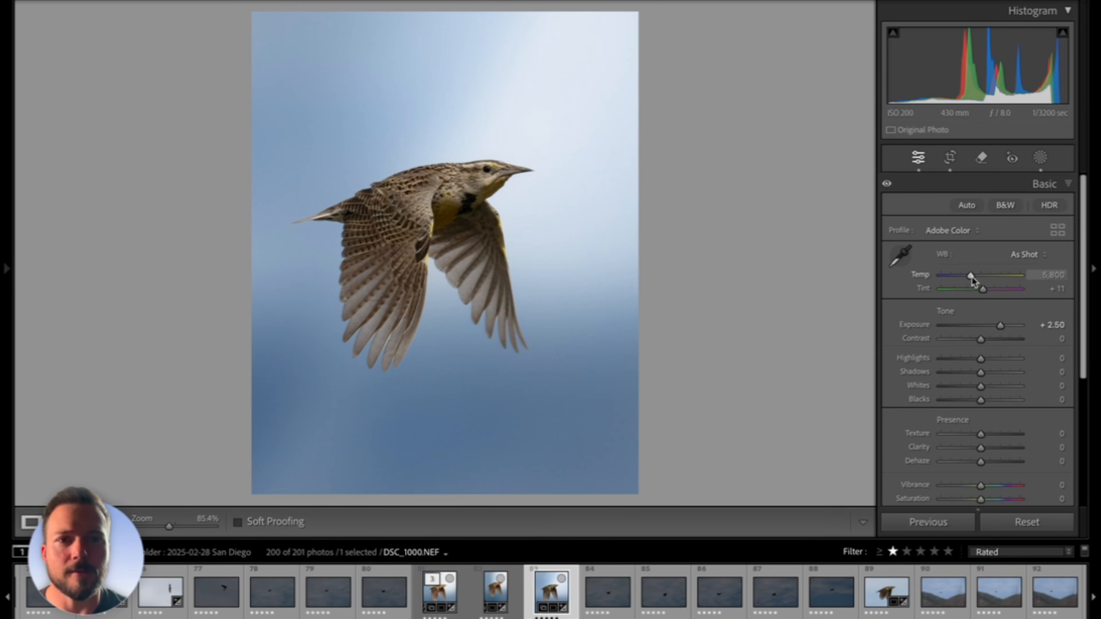
{"action": "left_click_drag", "start_coordinate": [971, 277], "coordinate": [976, 277]}
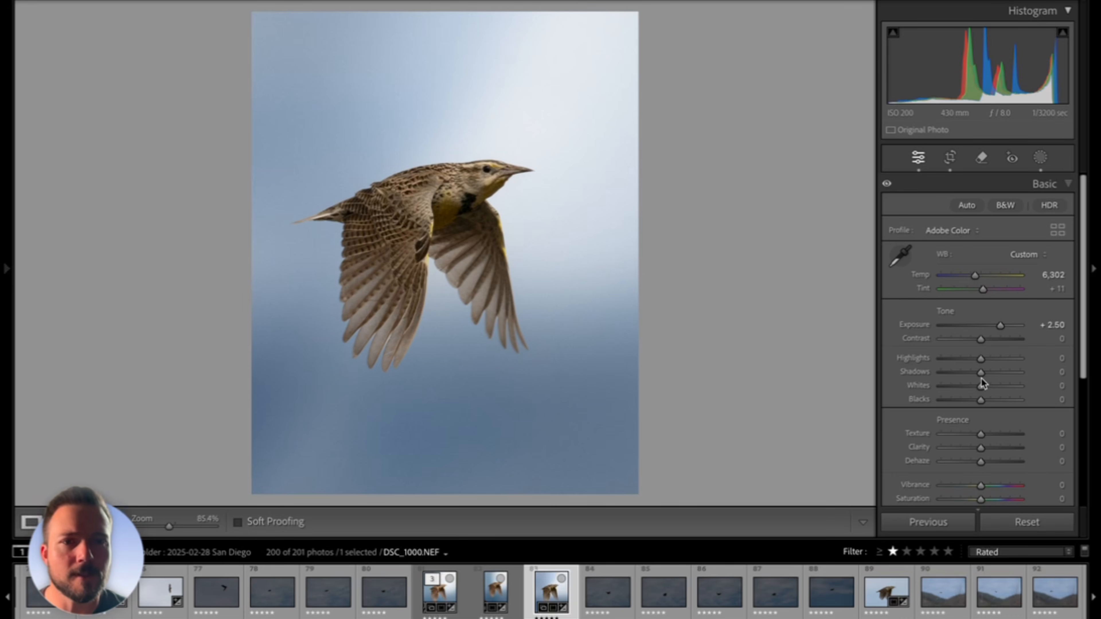
Set the photo's global Shadows to +10, Whites to +26, Blacks to −3 and Texture to +5.
{"action": "left_click_drag", "start_coordinate": [981, 374], "coordinate": [984, 374]}
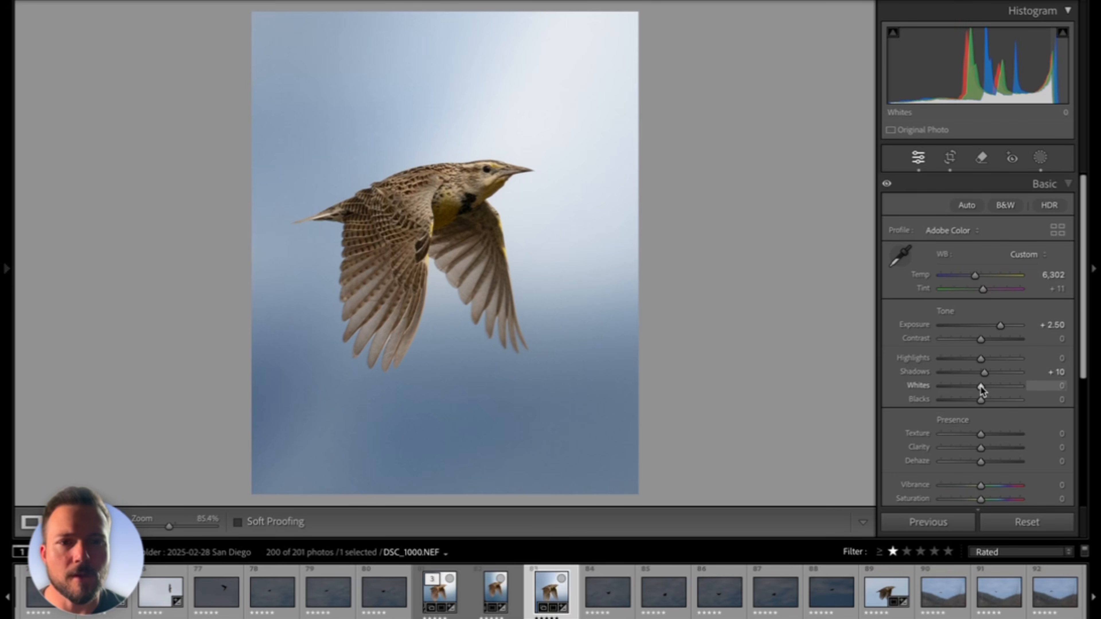
{"action": "left_click_drag", "start_coordinate": [981, 387], "coordinate": [986, 388]}
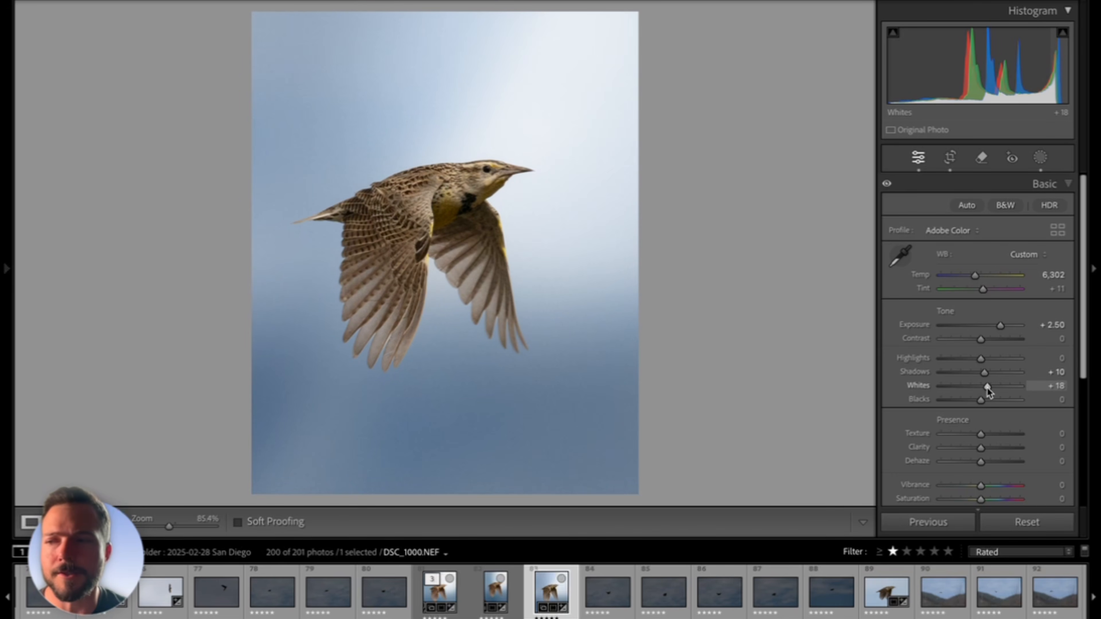
{"action": "left_click_drag", "start_coordinate": [988, 388], "coordinate": [989, 389]}
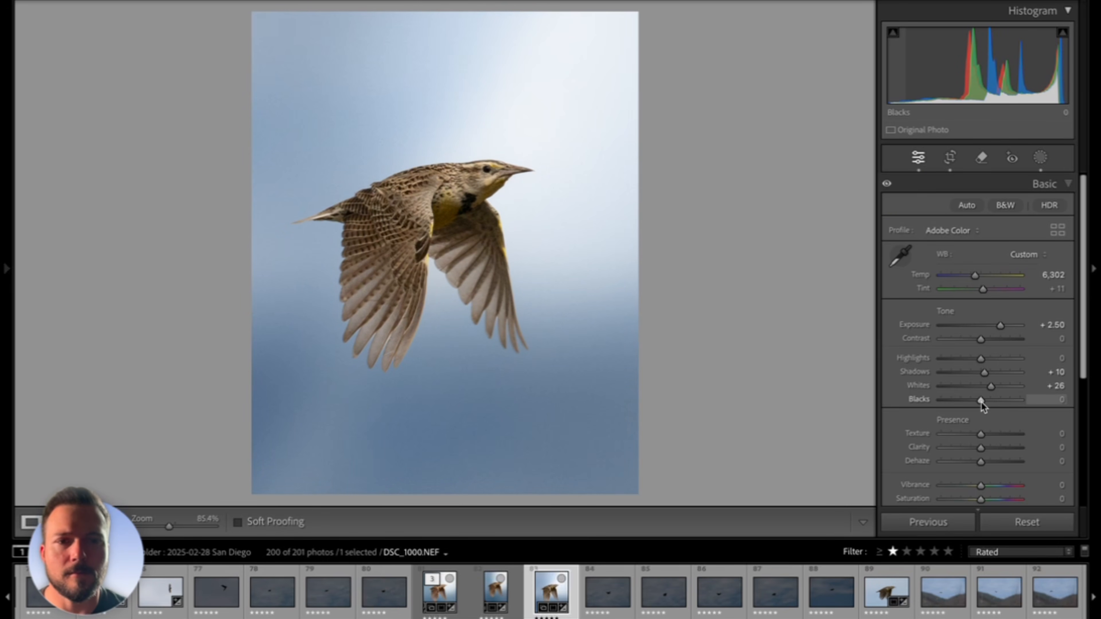
{"action": "left_click_drag", "start_coordinate": [981, 401], "coordinate": [980, 402]}
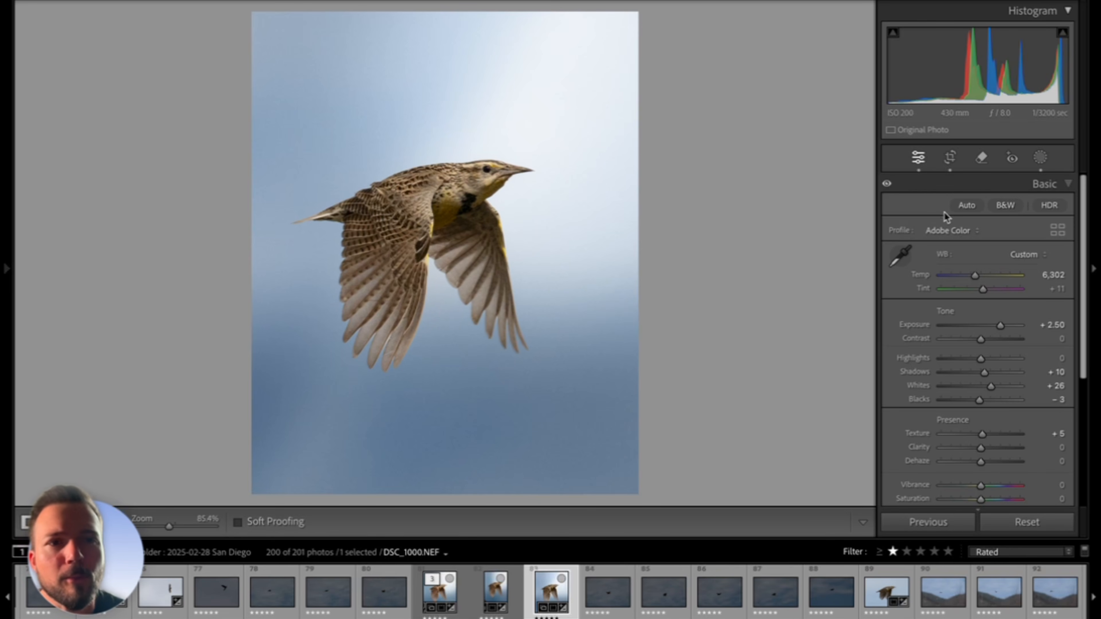
Select the bird mask (Mask 1), hide its overlay and warm the bird with Temp 7.
{"action": "left_click", "coordinate": [1035, 165]}
{"action": "scroll", "coordinate": [953, 282], "scroll_direction": "down", "scroll_amount": 3}
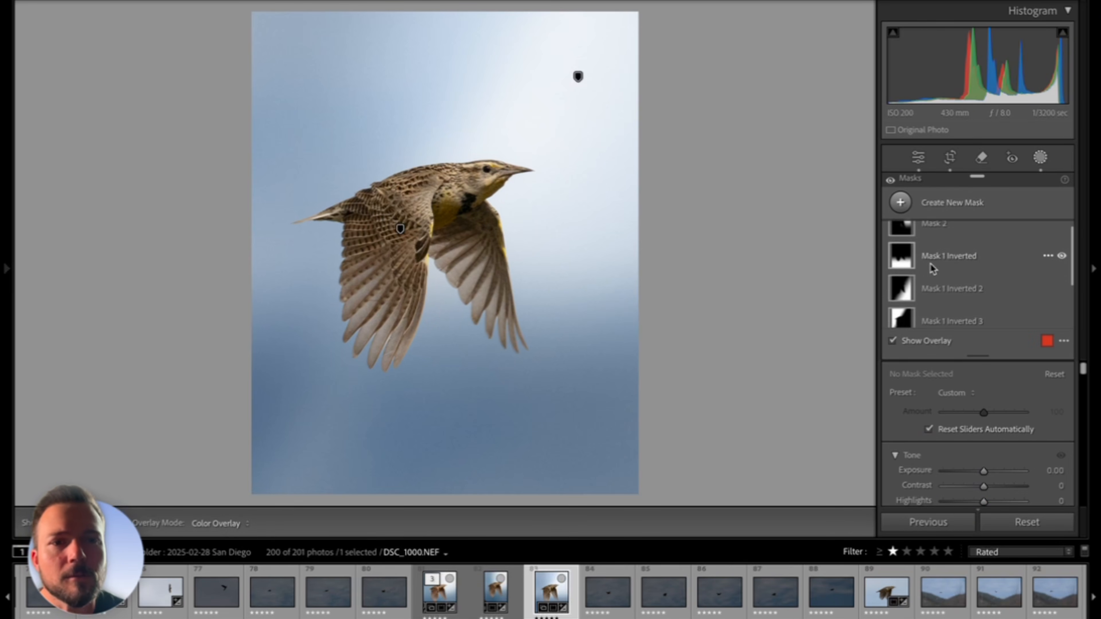
{"action": "scroll", "coordinate": [945, 271], "scroll_direction": "down", "scroll_amount": 1}
{"action": "left_click", "coordinate": [956, 309]}
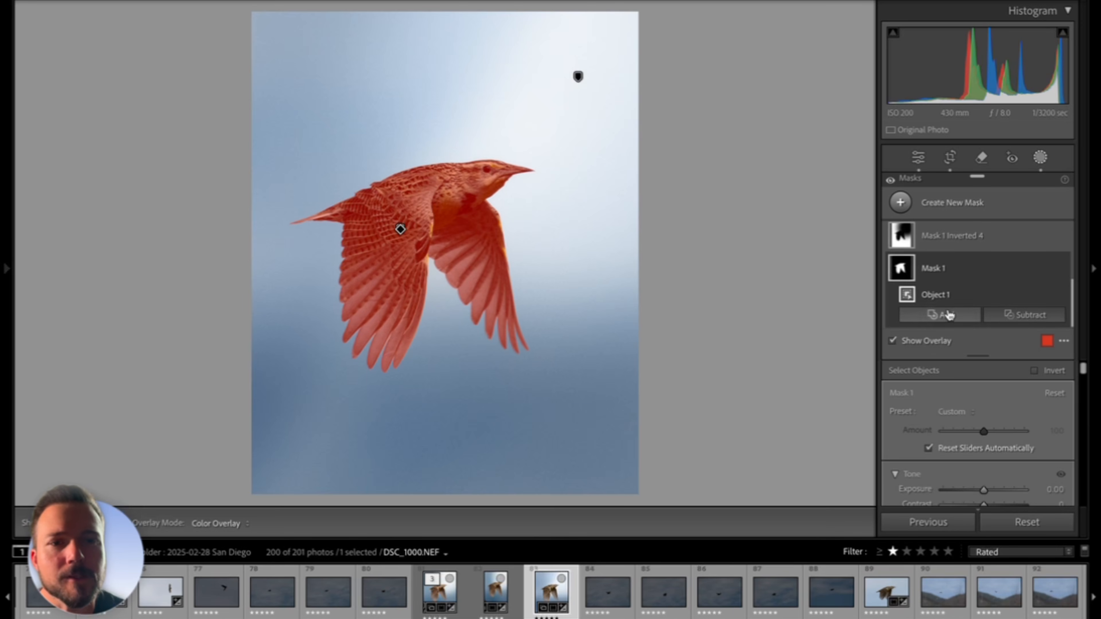
{"action": "scroll", "coordinate": [985, 414], "scroll_direction": "down", "scroll_amount": 3}
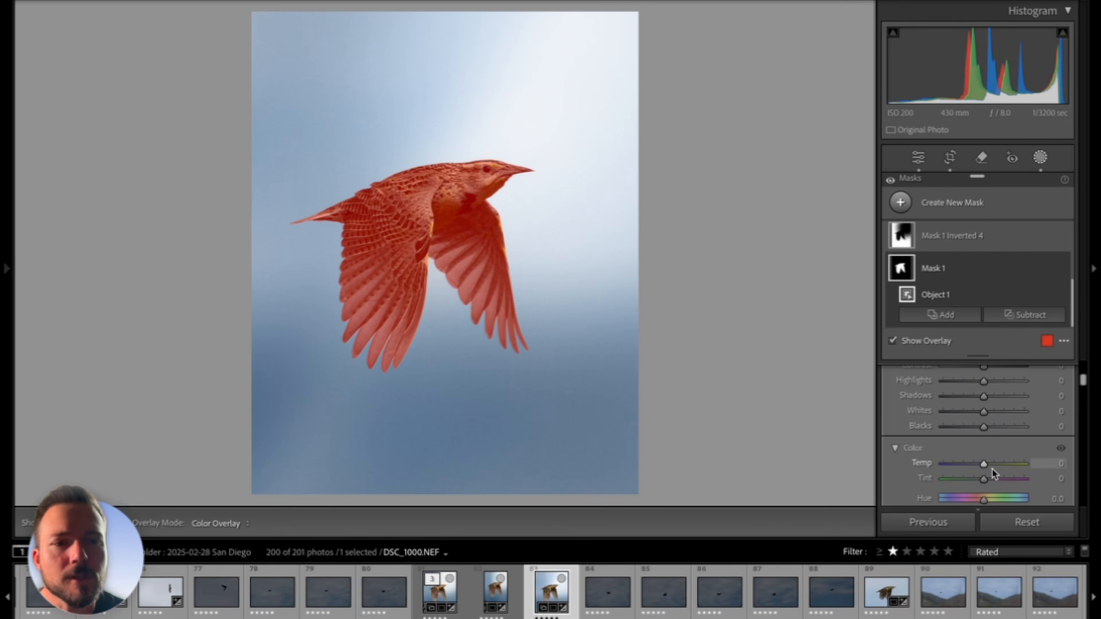
{"action": "key", "text": "o"}
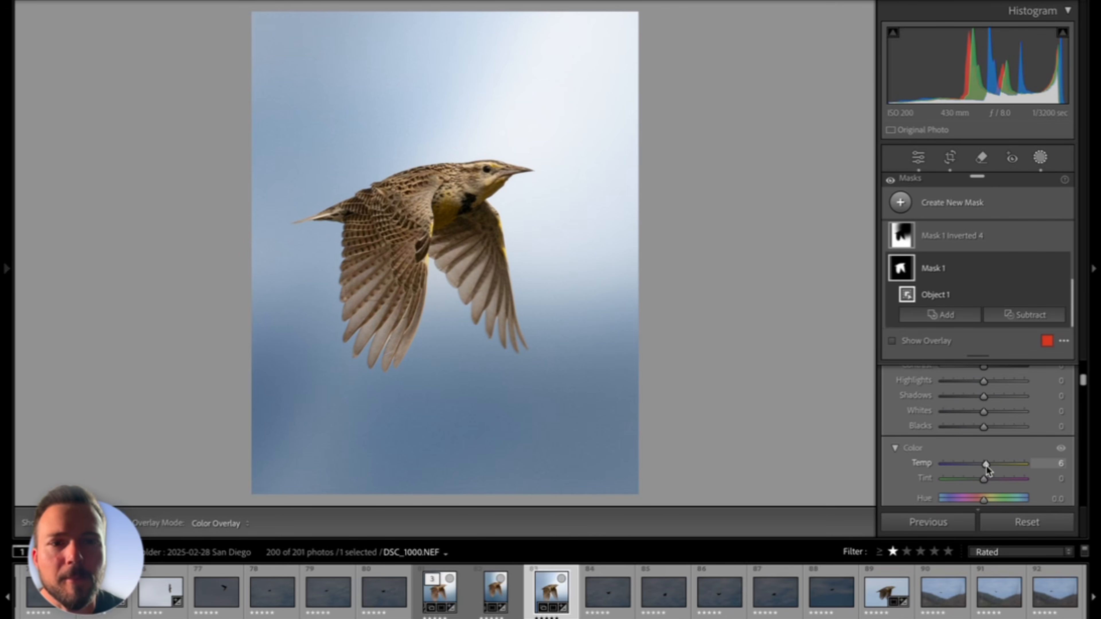
{"action": "left_click_drag", "start_coordinate": [987, 467], "coordinate": [988, 468]}
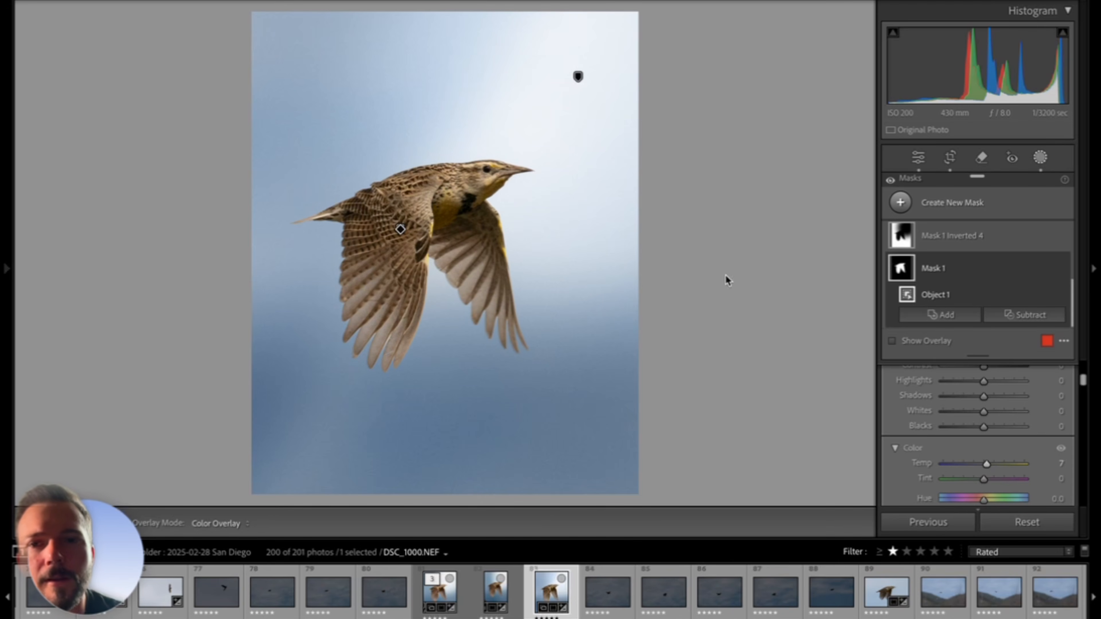
Set the bird mask's Exposure to 0.05.
{"action": "scroll", "coordinate": [983, 403], "scroll_direction": "up", "scroll_amount": 1}
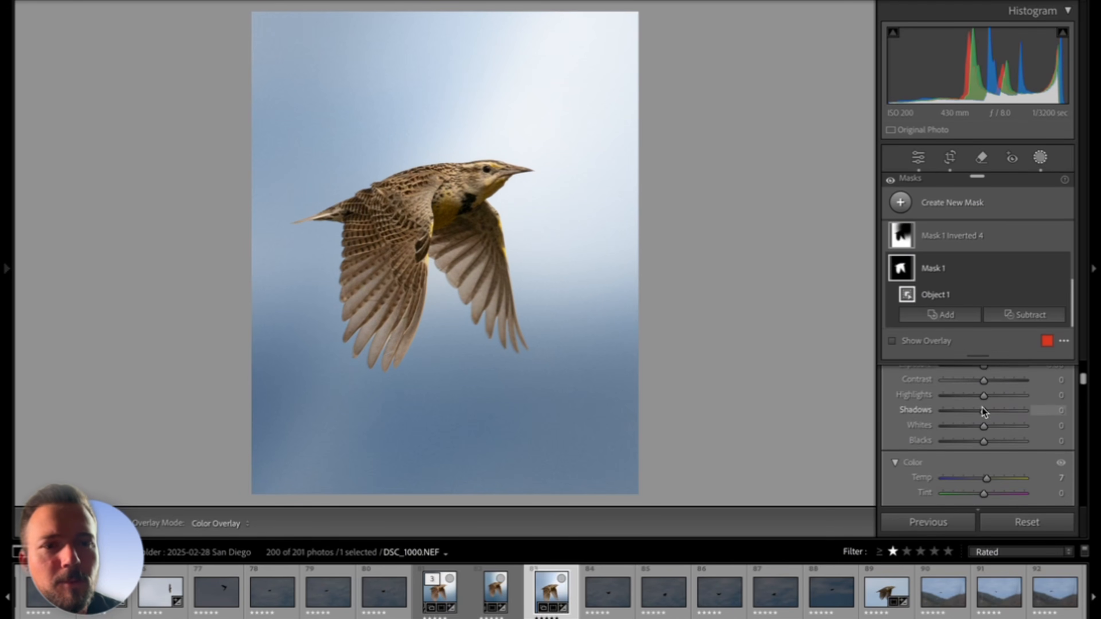
{"action": "scroll", "coordinate": [984, 411], "scroll_direction": "up", "scroll_amount": 2}
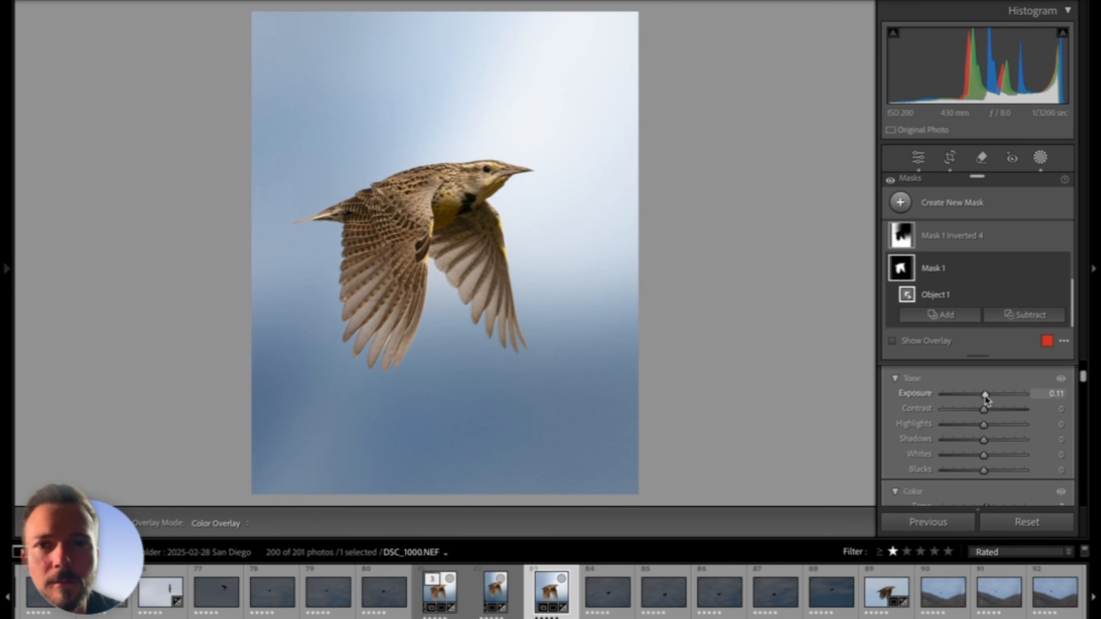
{"action": "left_click_drag", "start_coordinate": [984, 395], "coordinate": [984, 396]}
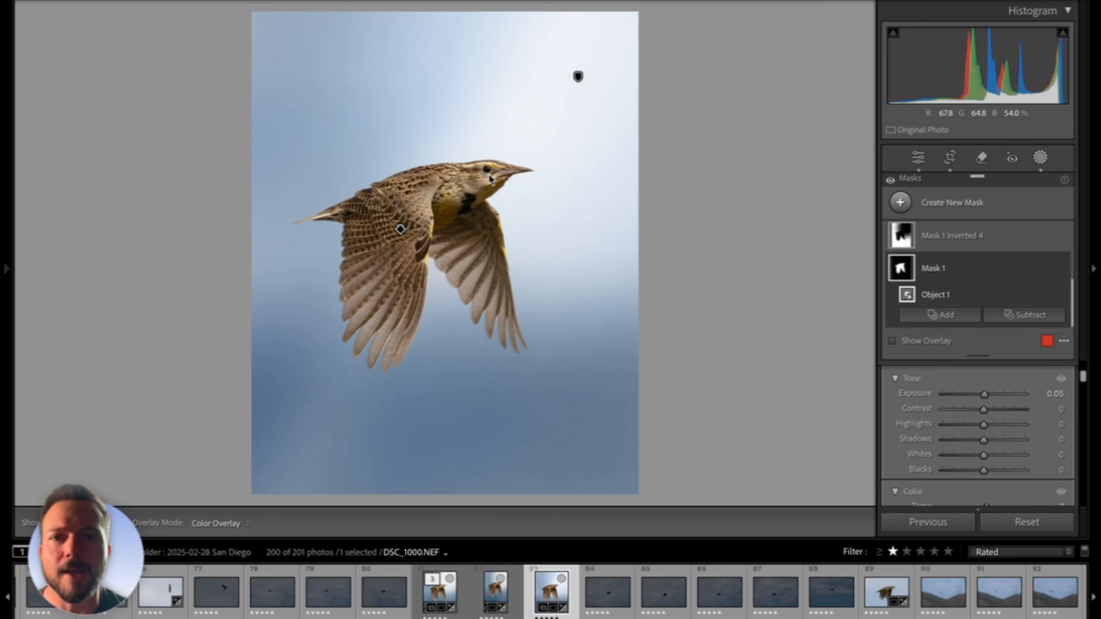
Create an elliptical radial gradient mask over the bird's head and beak, and subtract the background from it.
{"action": "key", "text": "ctrl+equal"}
{"action": "key", "text": "ctrl+equal"}
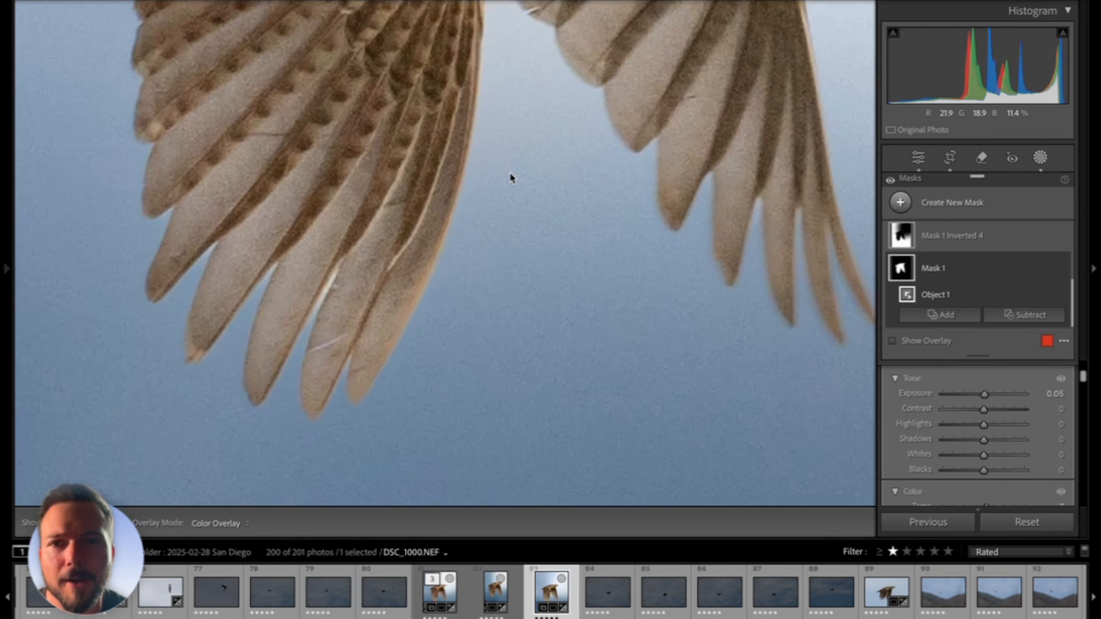
{"action": "key", "text": "ctrl+equal"}
{"action": "key", "text": "ctrl+minus"}
{"action": "key", "text": "ctrl+minus"}
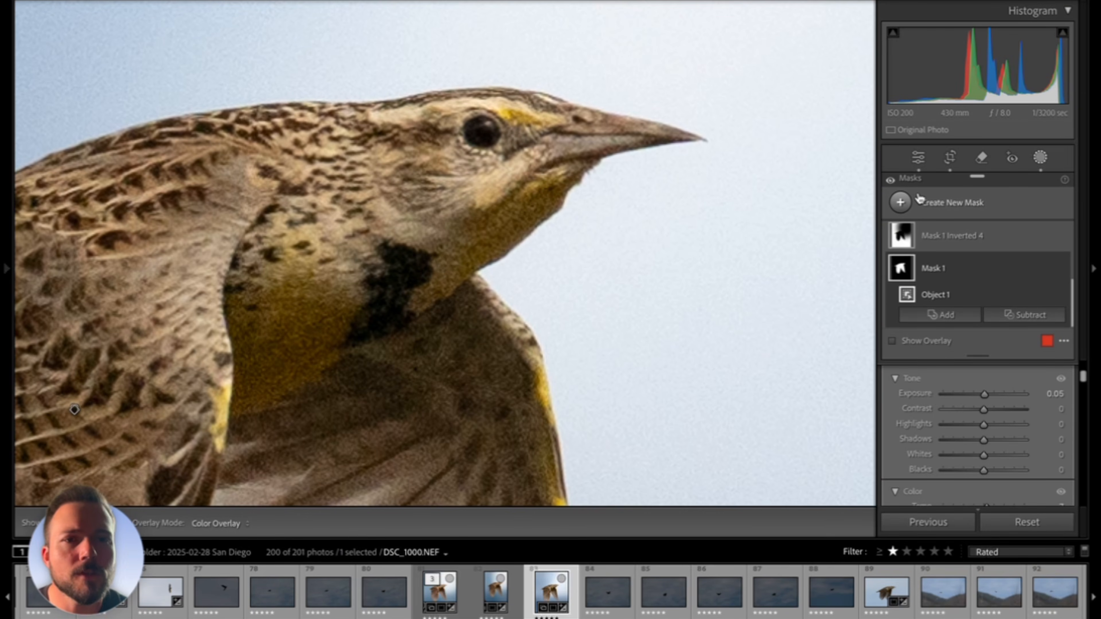
{"action": "left_click", "coordinate": [900, 202]}
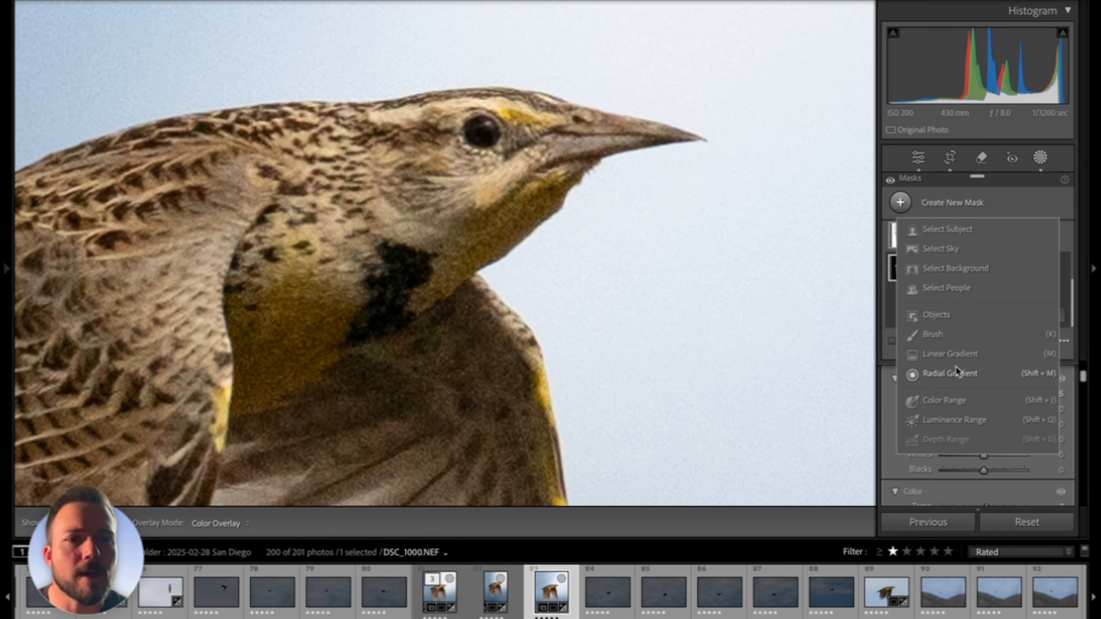
{"action": "left_click", "coordinate": [958, 375]}
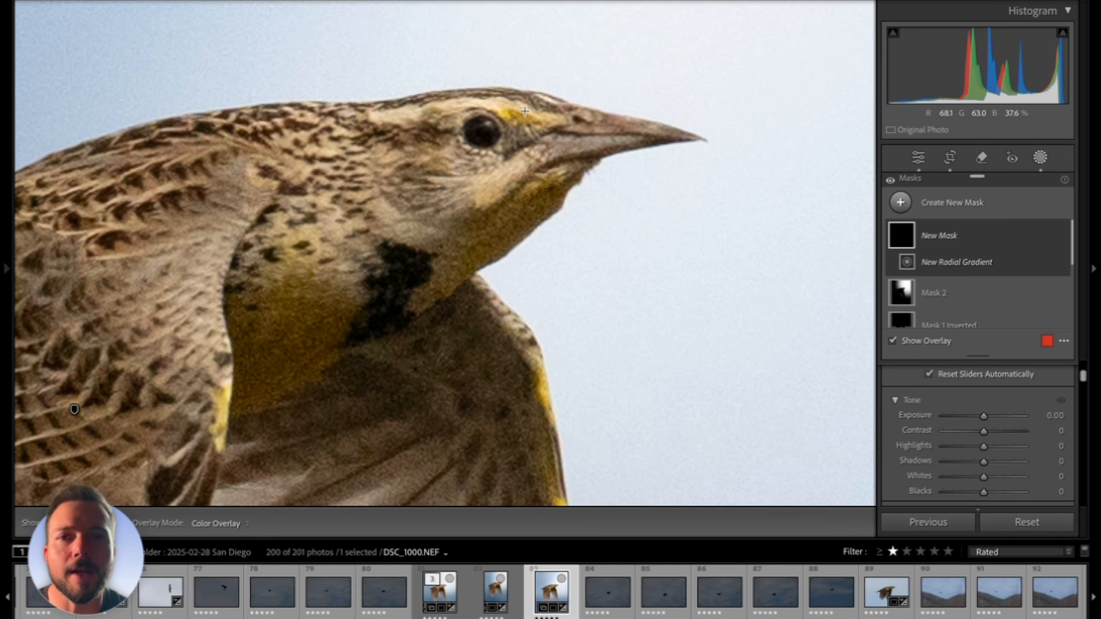
{"action": "left_click_drag", "start_coordinate": [516, 111], "coordinate": [722, 248]}
{"action": "left_click_drag", "start_coordinate": [532, 143], "coordinate": [568, 173]}
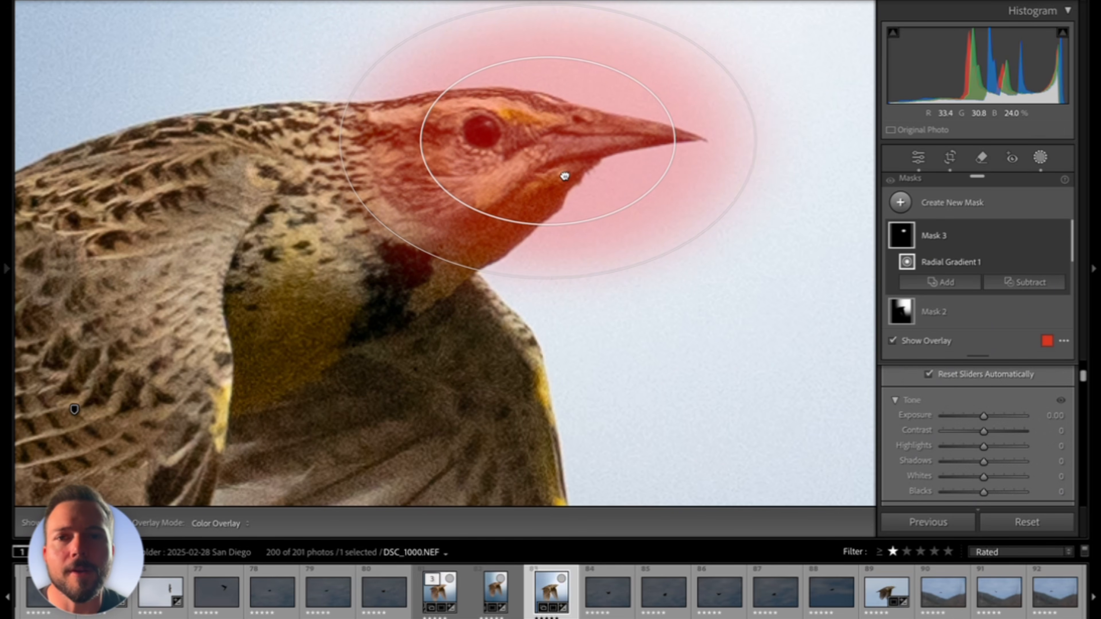
{"action": "left_click", "coordinate": [1028, 284]}
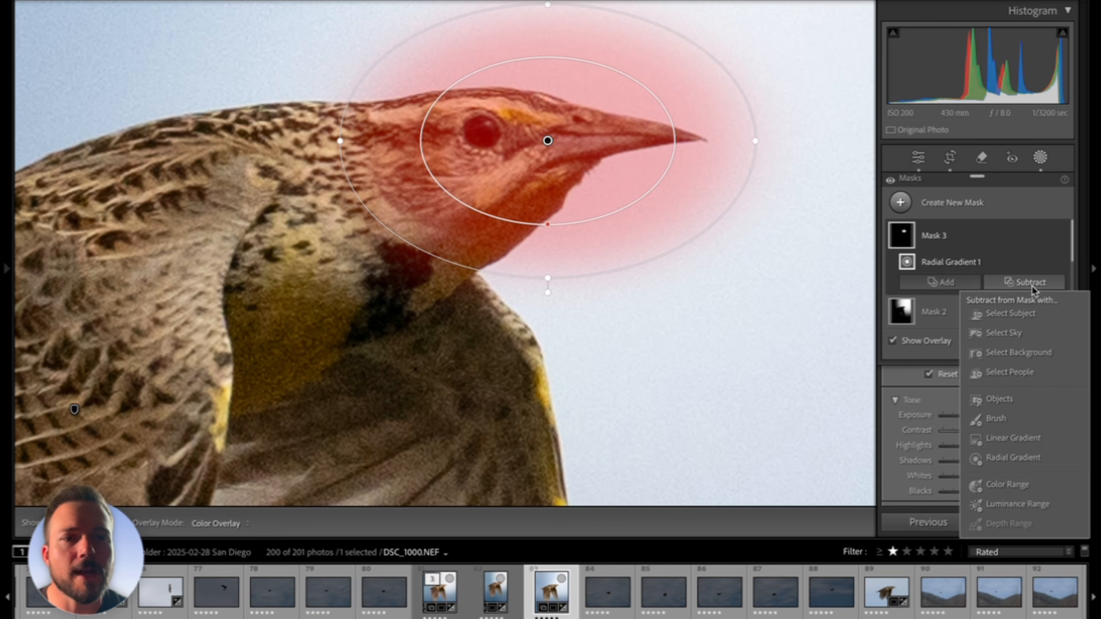
{"action": "left_click", "coordinate": [1018, 353]}
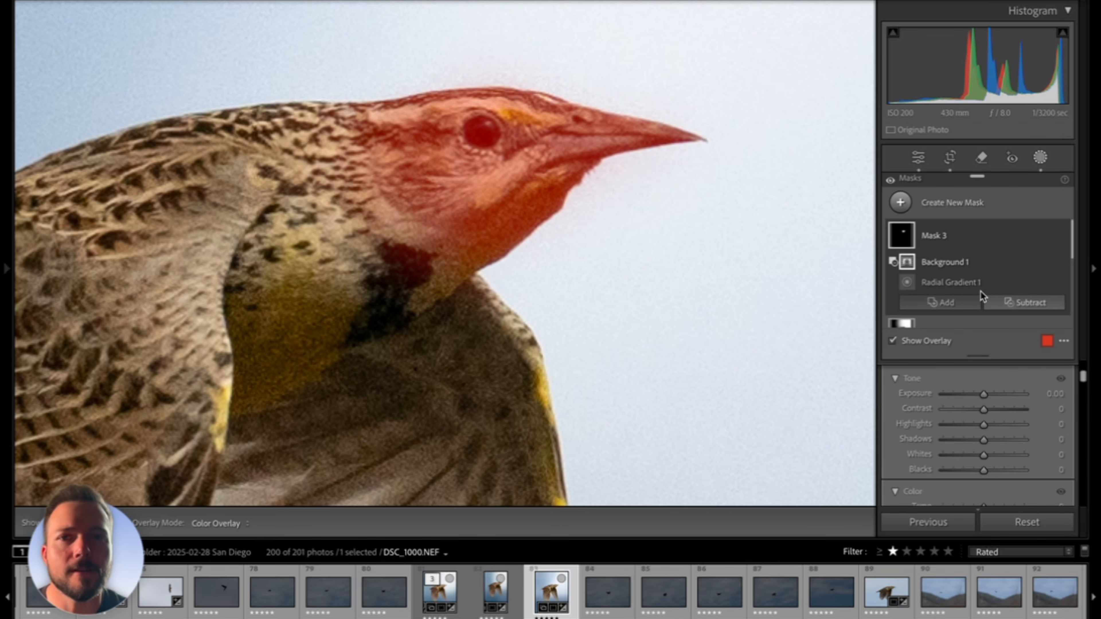
Show the whole photo without the mask overlay and set the head mask's Exposure to 0.28.
{"action": "key", "text": "z"}
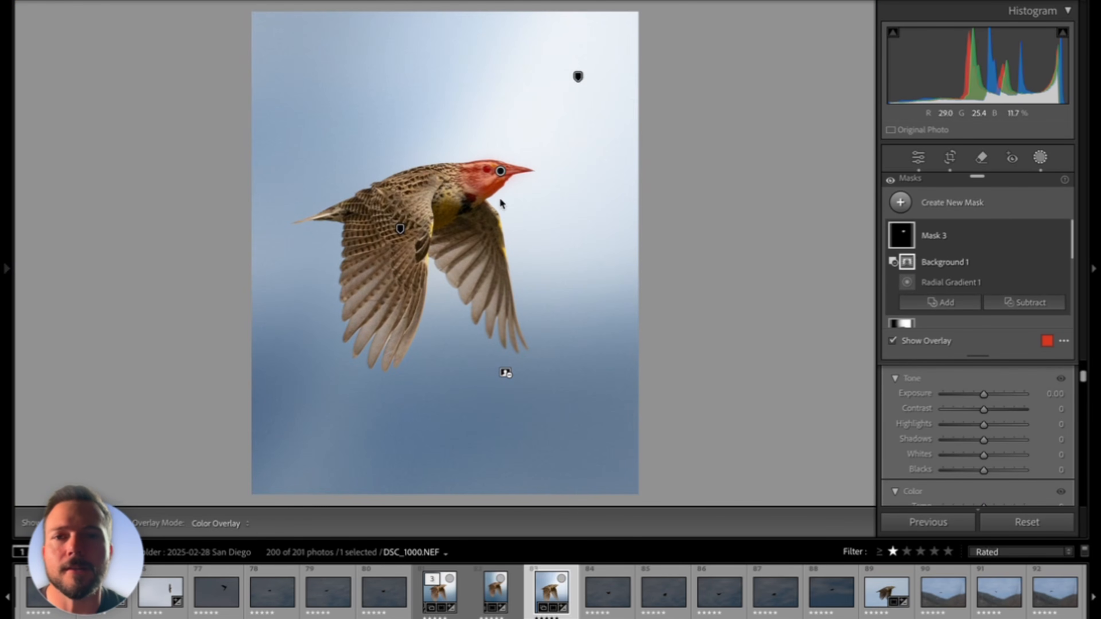
{"action": "key", "text": "o"}
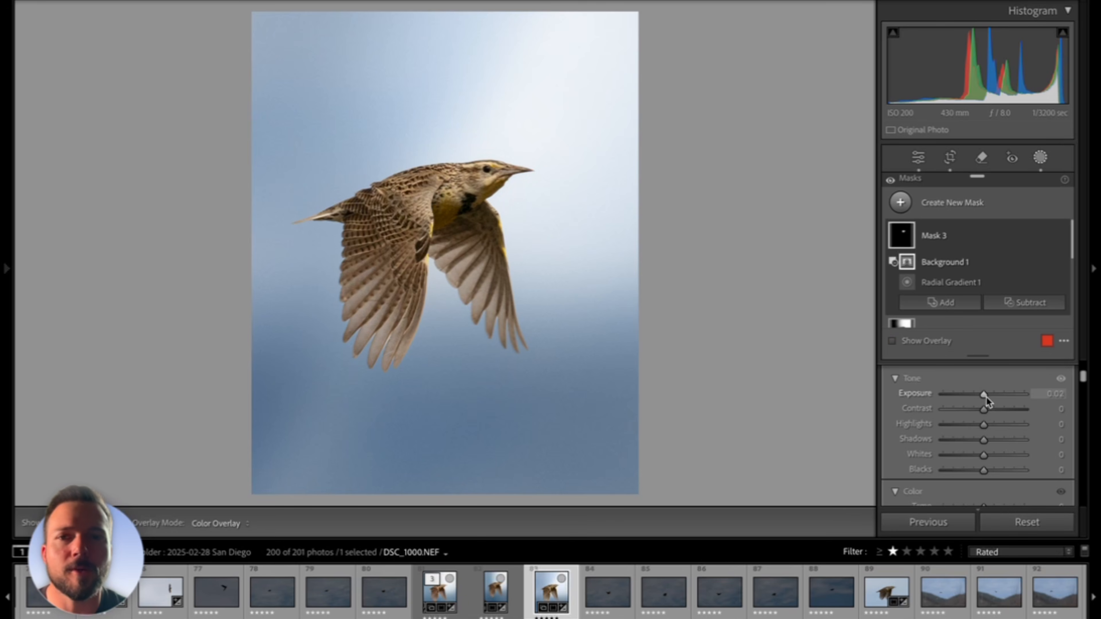
{"action": "left_click_drag", "start_coordinate": [985, 397], "coordinate": [988, 398]}
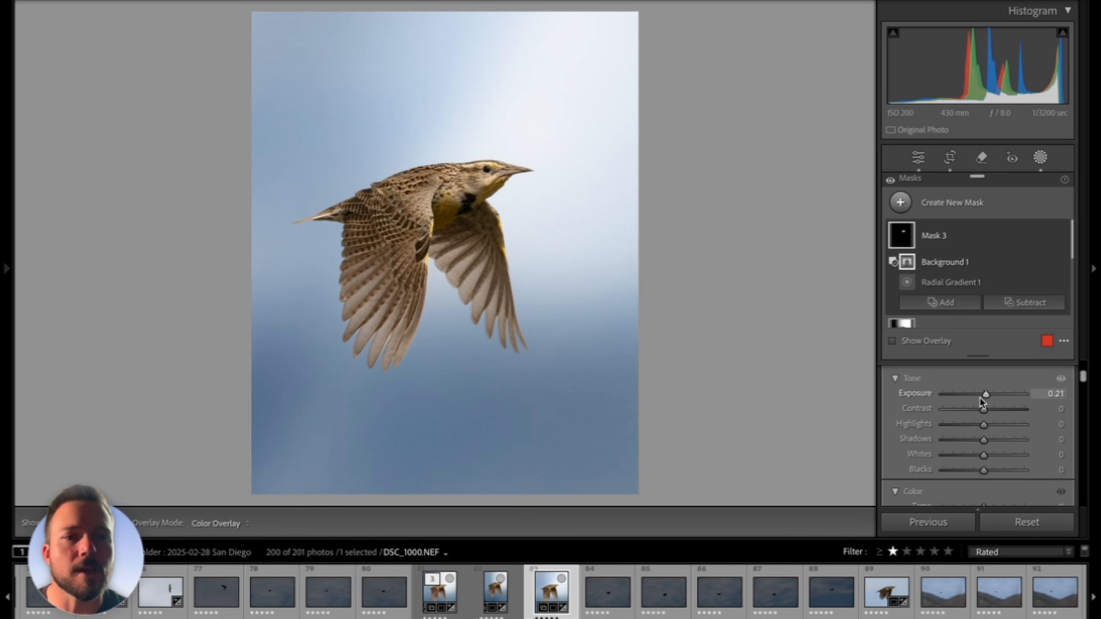
{"action": "left_click_drag", "start_coordinate": [986, 396], "coordinate": [985, 396]}
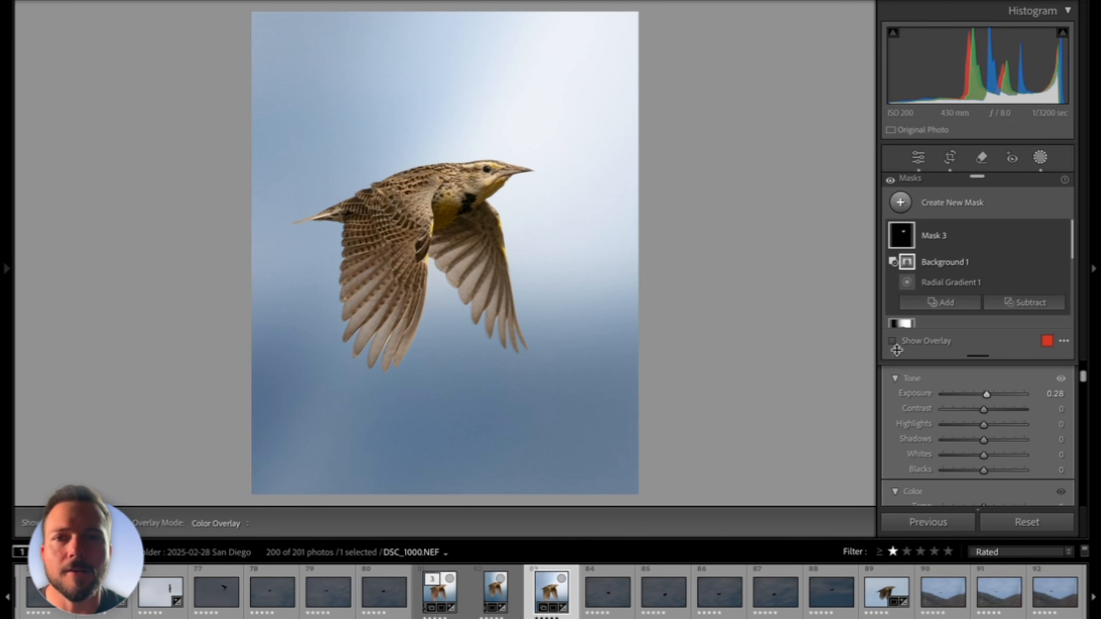
Create a new brush mask and paint a single dab over the highlight in the bird's eye.
{"action": "mouse_move", "coordinate": [501, 173]}
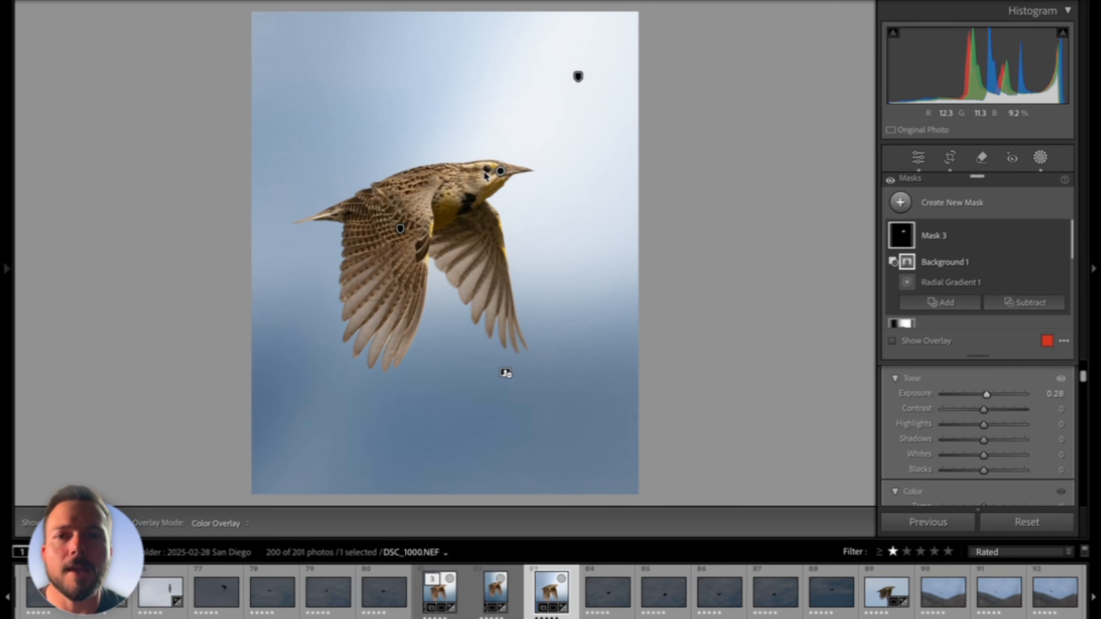
{"action": "left_click", "coordinate": [899, 204]}
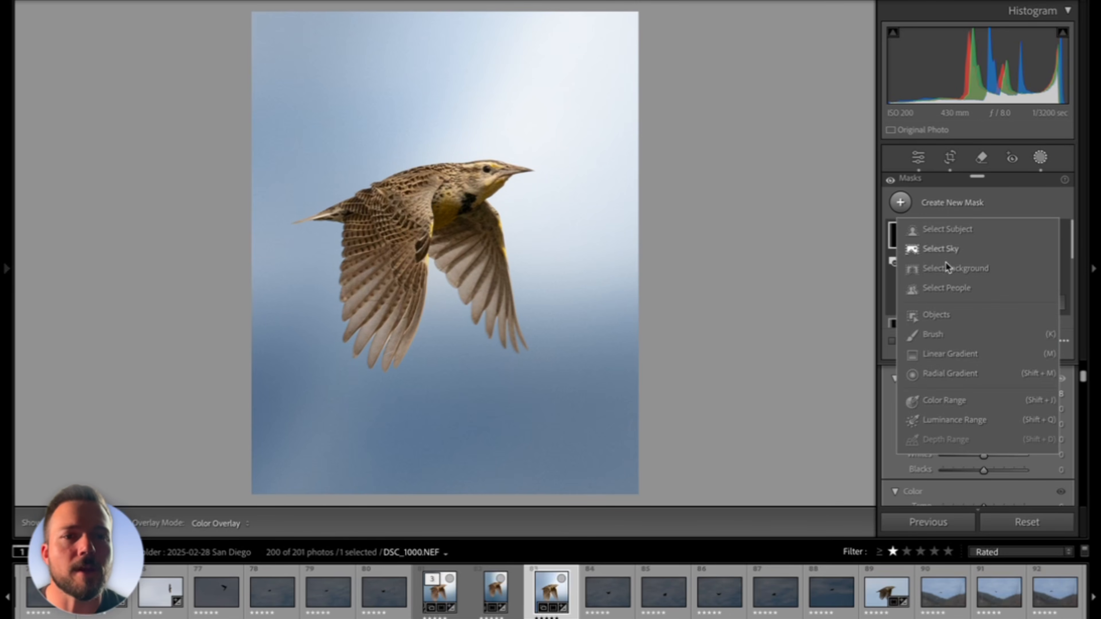
{"action": "left_click", "coordinate": [950, 333]}
{"action": "key", "text": "z"}
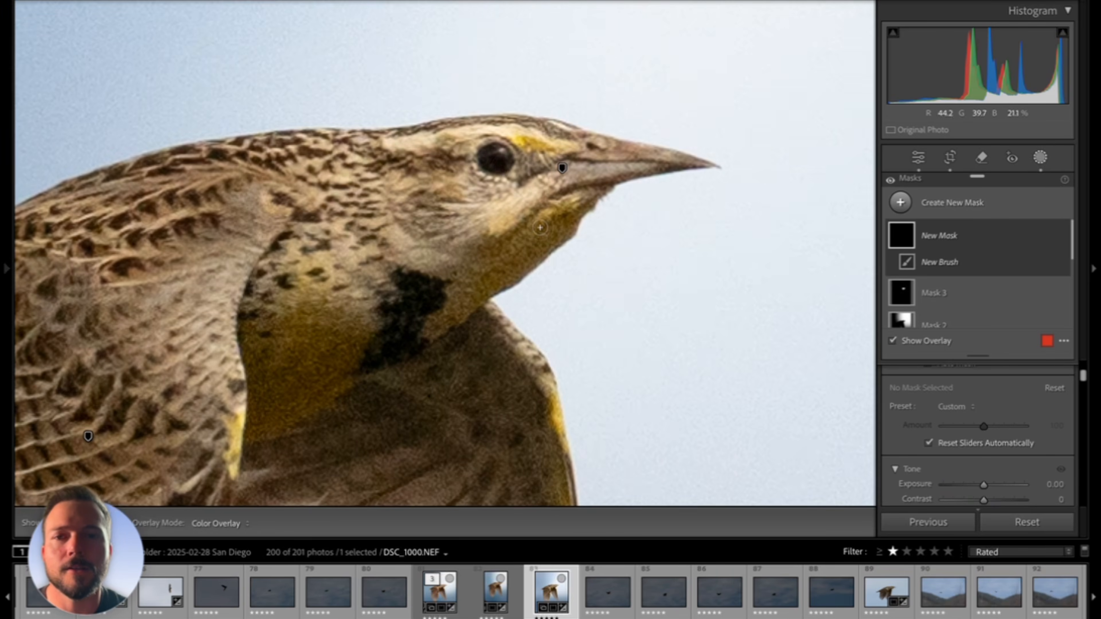
{"action": "key", "text": "ctrl+equal"}
{"action": "scroll", "coordinate": [494, 152], "scroll_direction": "up", "scroll_amount": 5}
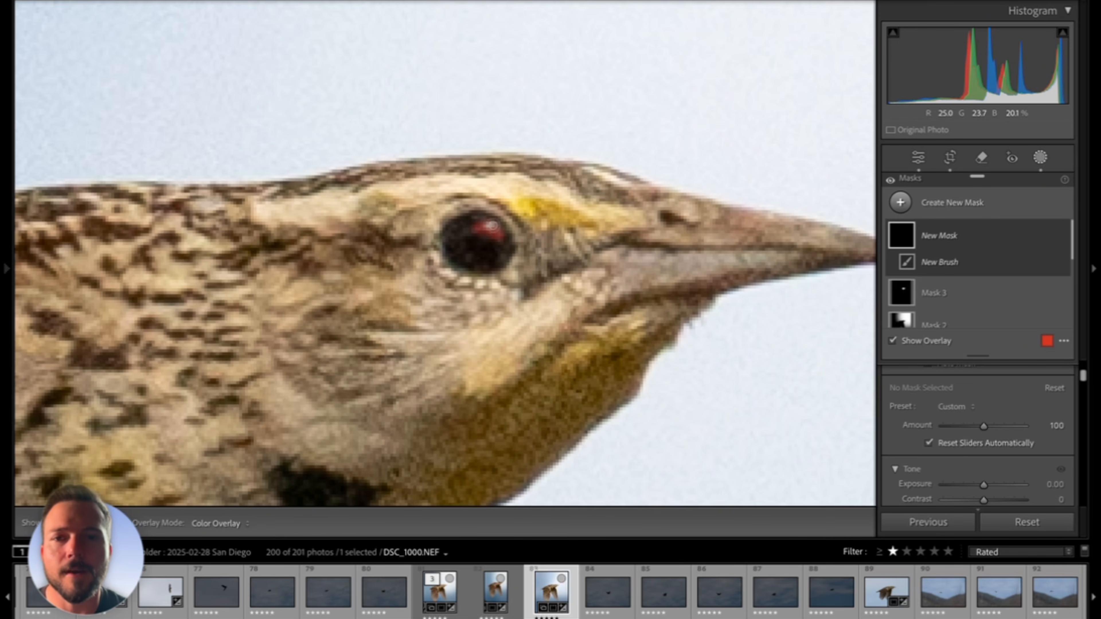
{"action": "left_click", "coordinate": [501, 235]}
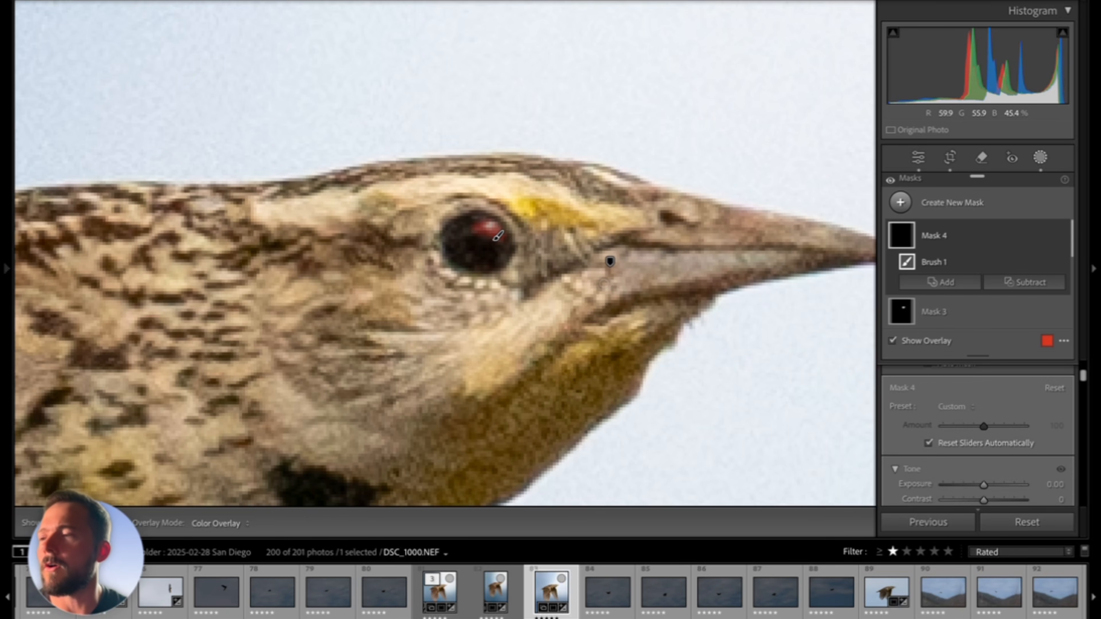
Hide the mask overlay and set the eye mask's Exposure to 0.15 and Whites to 5.
{"action": "scroll", "coordinate": [994, 444], "scroll_direction": "down", "scroll_amount": 2}
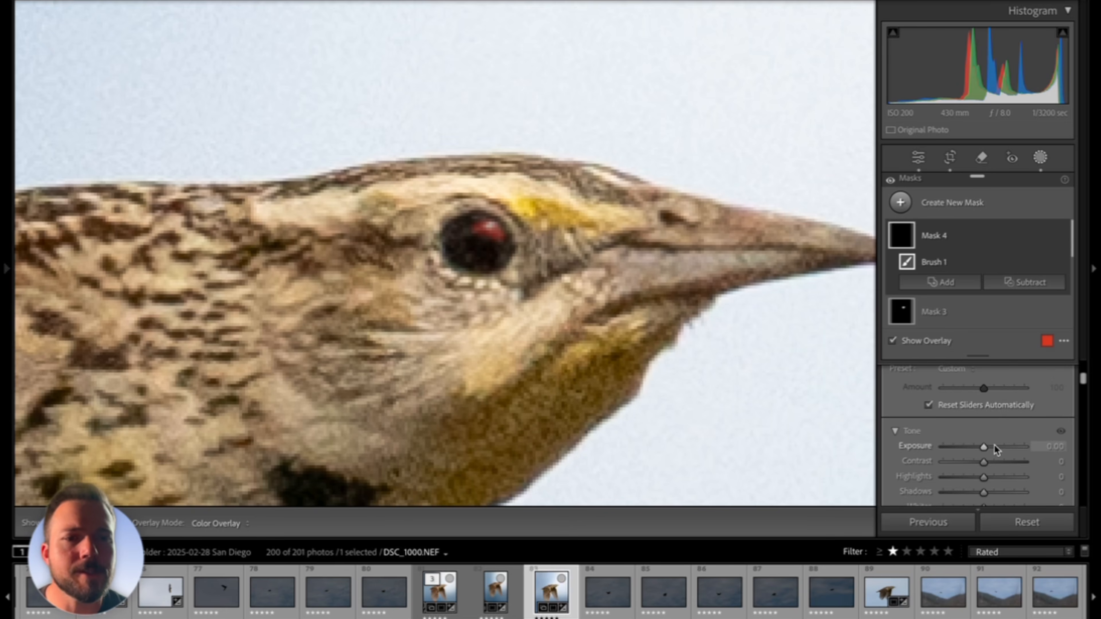
{"action": "key", "text": "o"}
{"action": "left_click_drag", "start_coordinate": [987, 449], "coordinate": [987, 450]}
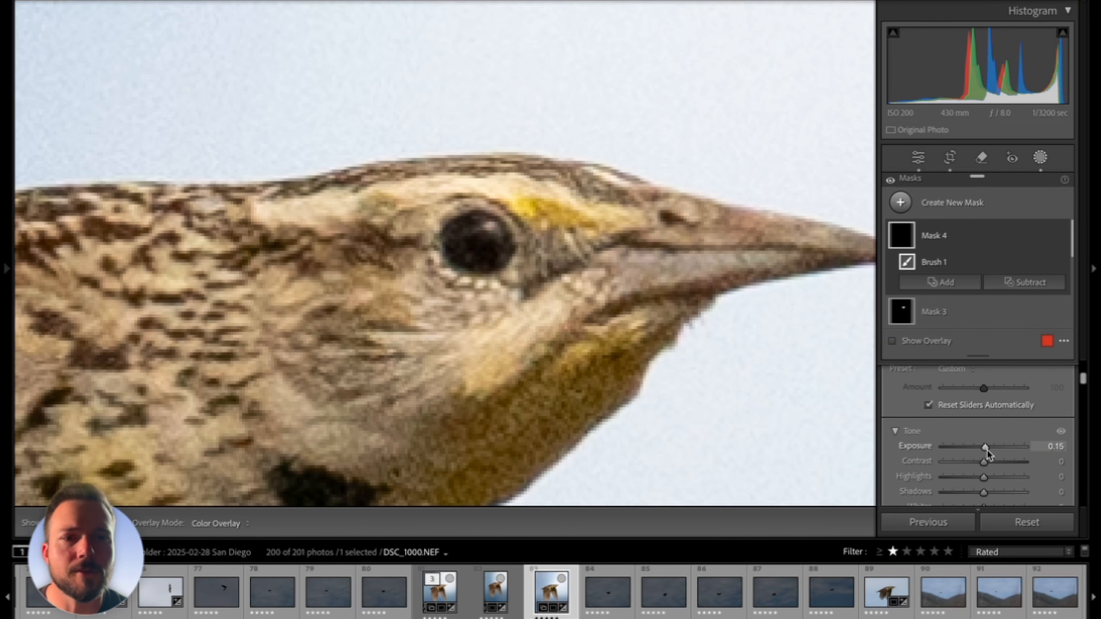
{"action": "scroll", "coordinate": [987, 460], "scroll_direction": "down", "scroll_amount": 1}
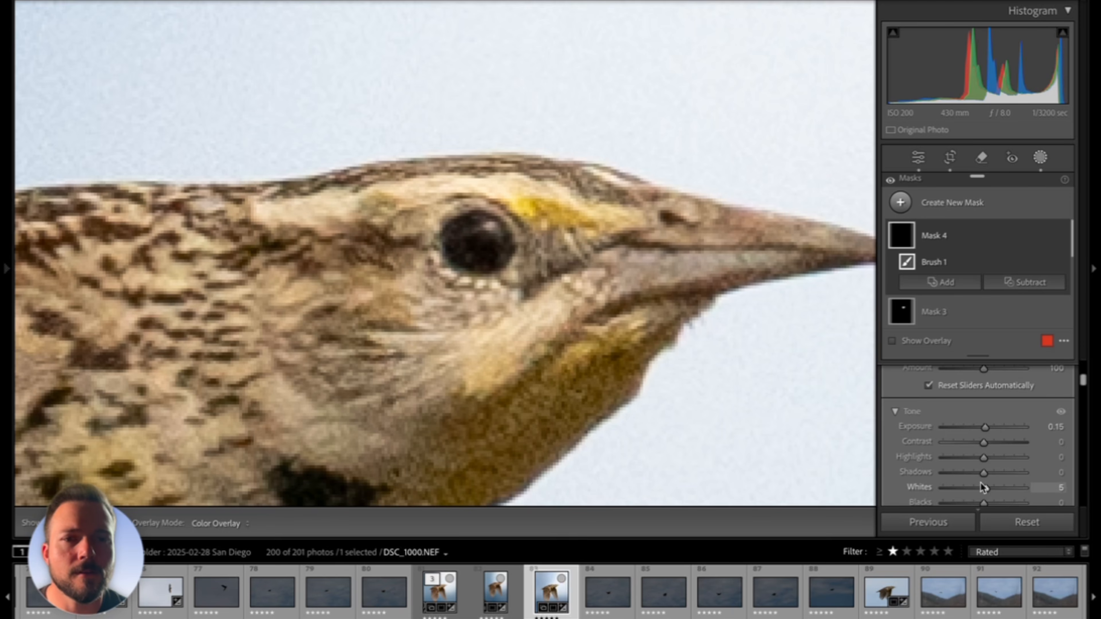
{"action": "key", "text": "shift+w"}
View the whole photo and compare it with the eye mask (Mask 4) and head mask (Mask 3) each switched off and on.
{"action": "left_click", "coordinate": [624, 242]}
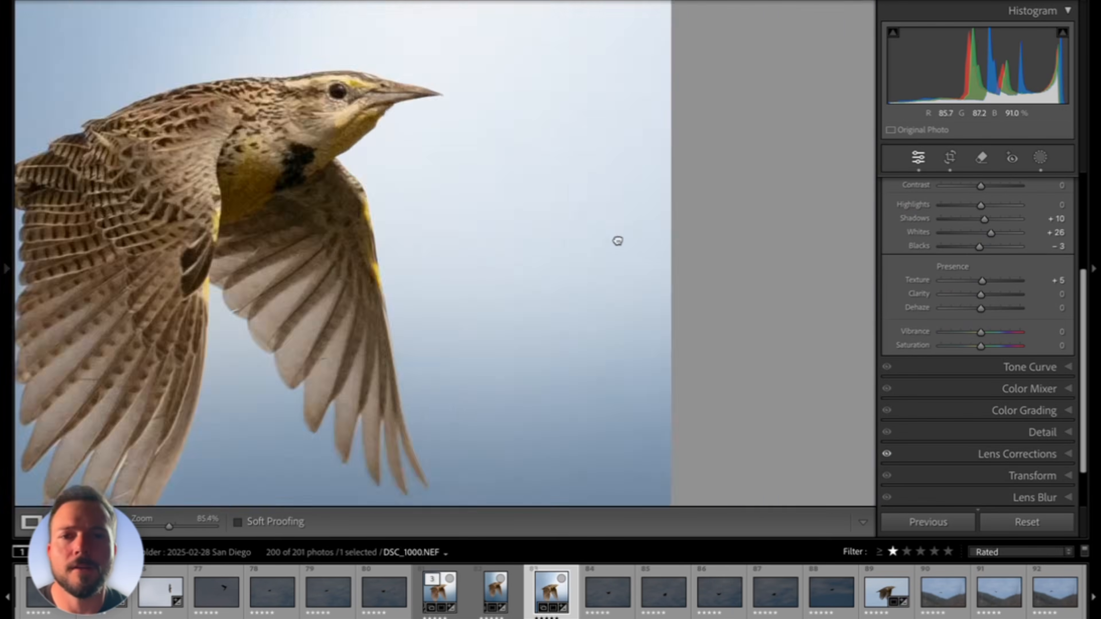
{"action": "left_click", "coordinate": [612, 237]}
{"action": "left_click", "coordinate": [576, 238]}
{"action": "left_click", "coordinate": [574, 241]}
{"action": "left_click", "coordinate": [581, 260]}
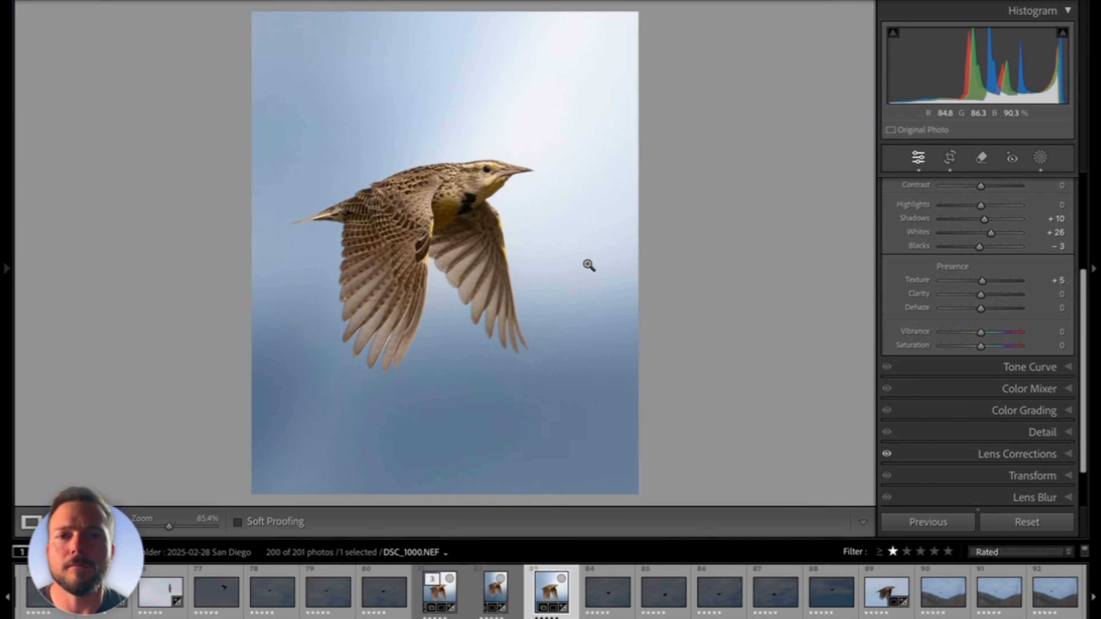
{"action": "left_click", "coordinate": [1039, 161]}
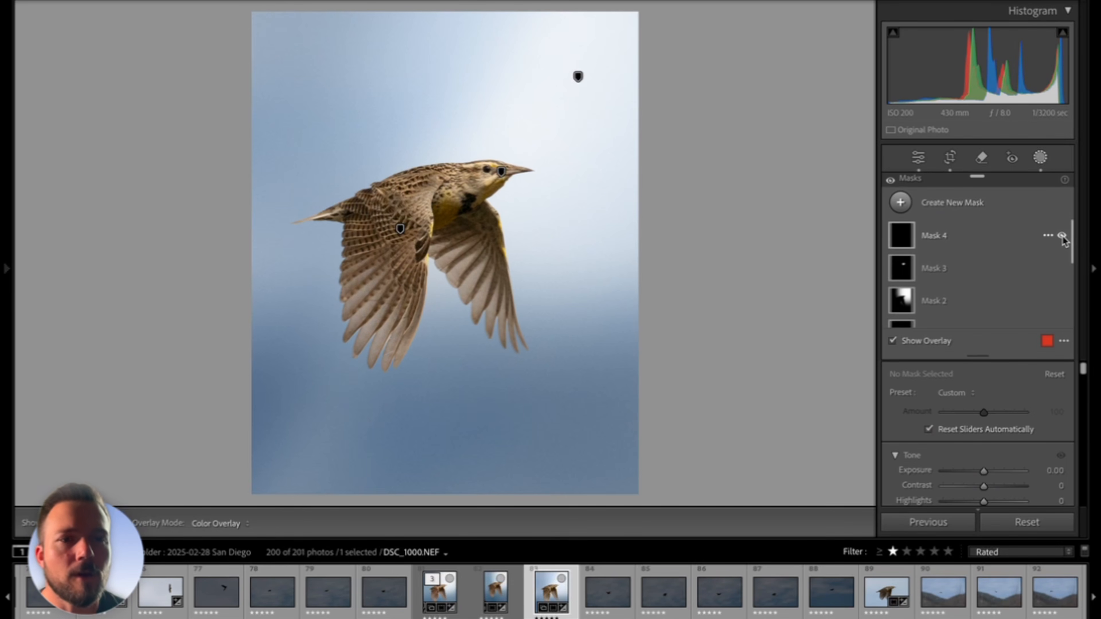
{"action": "left_click", "coordinate": [1061, 236]}
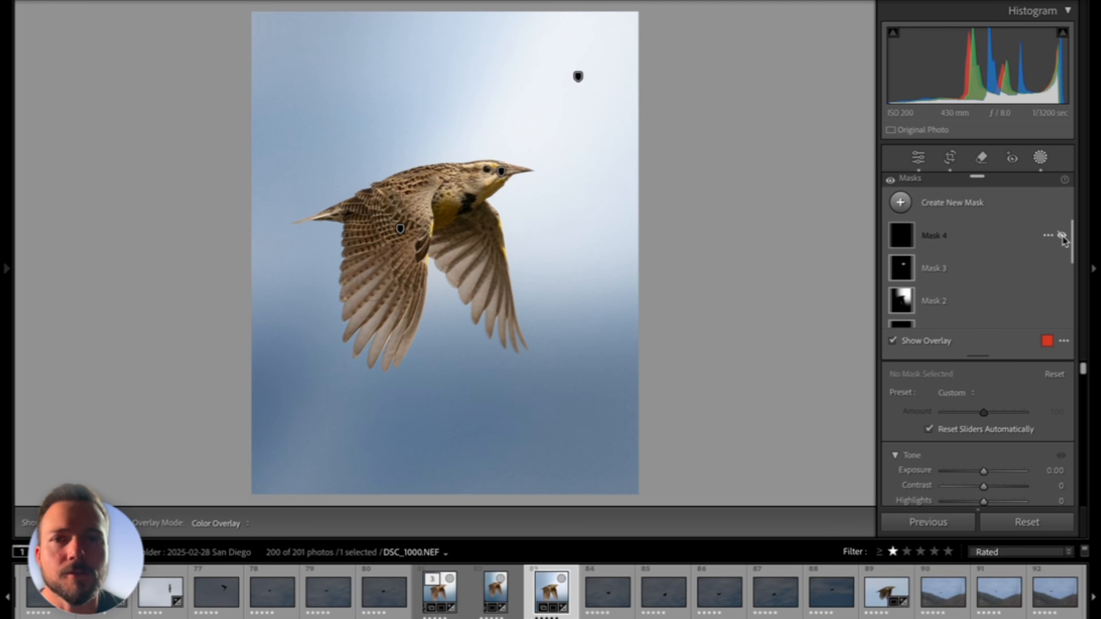
{"action": "left_click", "coordinate": [1061, 236]}
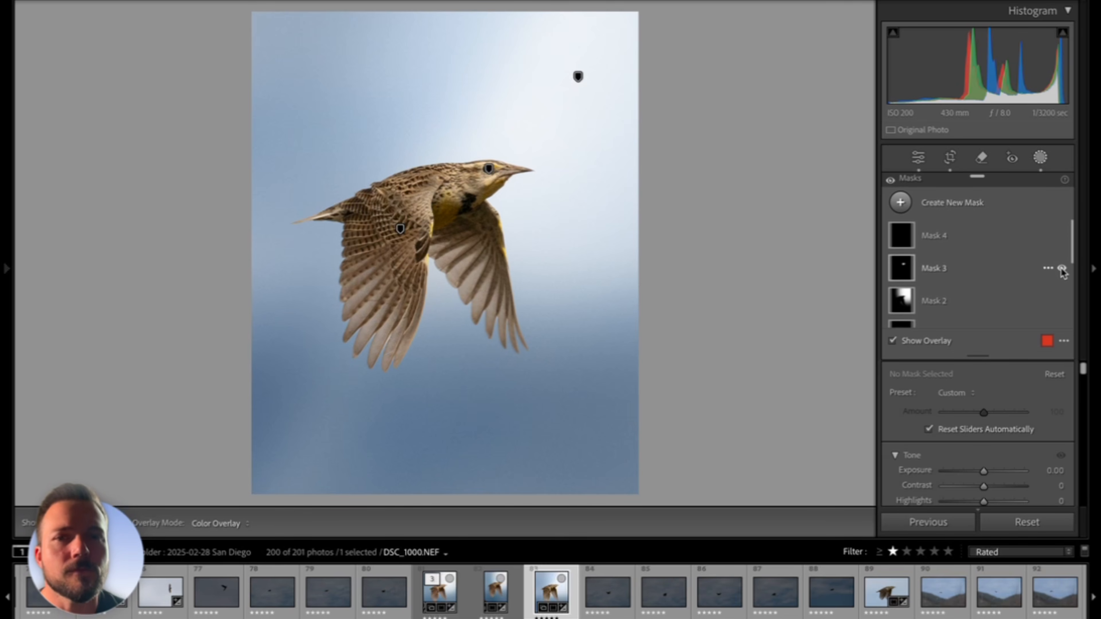
{"action": "left_click", "coordinate": [1061, 269]}
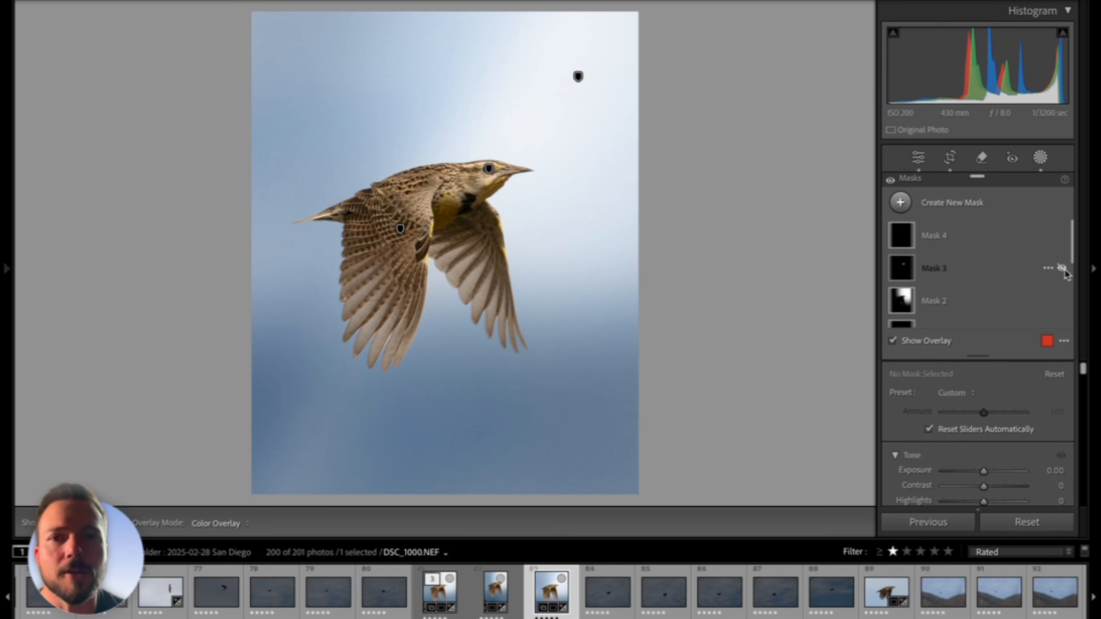
{"action": "left_click", "coordinate": [1062, 269]}
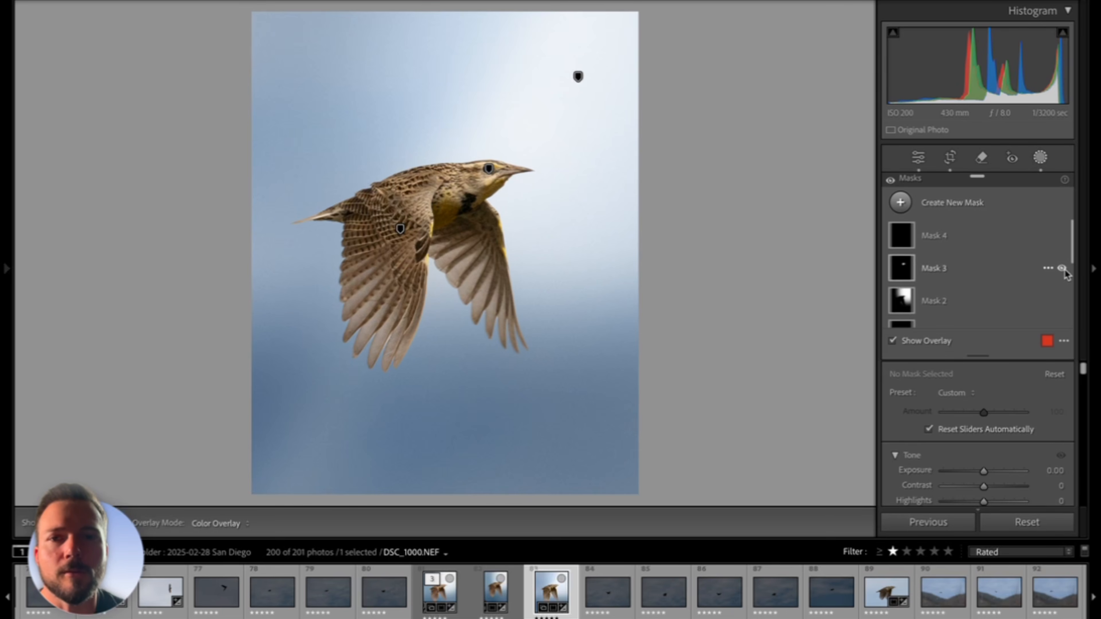
{"action": "left_click", "coordinate": [1062, 269]}
{"action": "left_click", "coordinate": [1061, 269]}
Color grade the photo's shadows blue with Hue 230 and Saturation 6.
{"action": "left_click", "coordinate": [919, 159]}
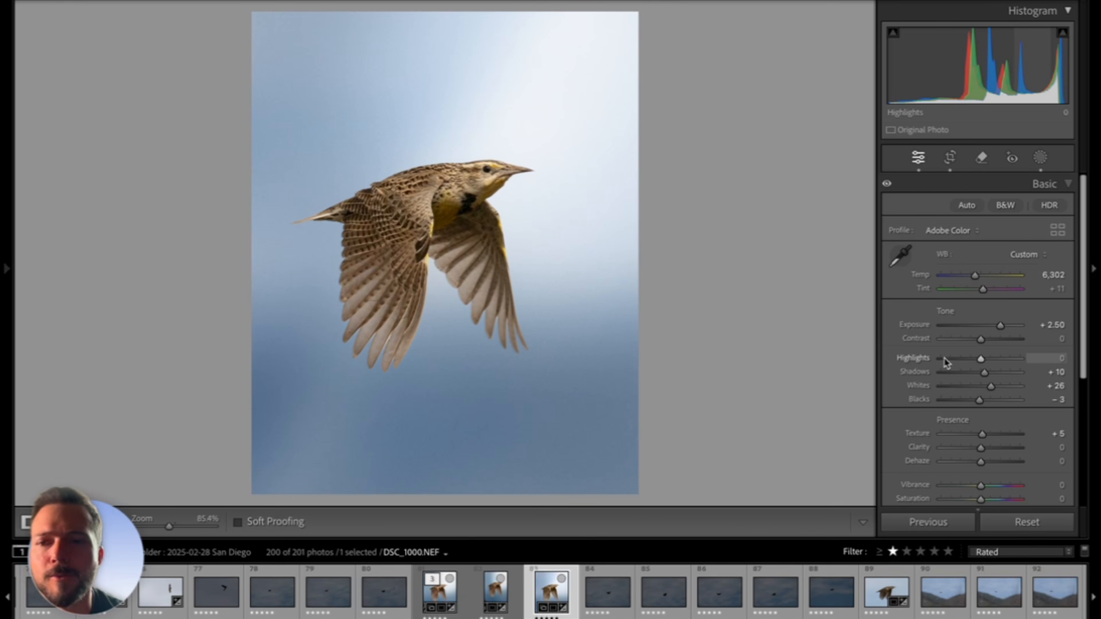
{"action": "scroll", "coordinate": [984, 360], "scroll_direction": "down", "scroll_amount": 3}
{"action": "scroll", "coordinate": [990, 353], "scroll_direction": "down", "scroll_amount": 2}
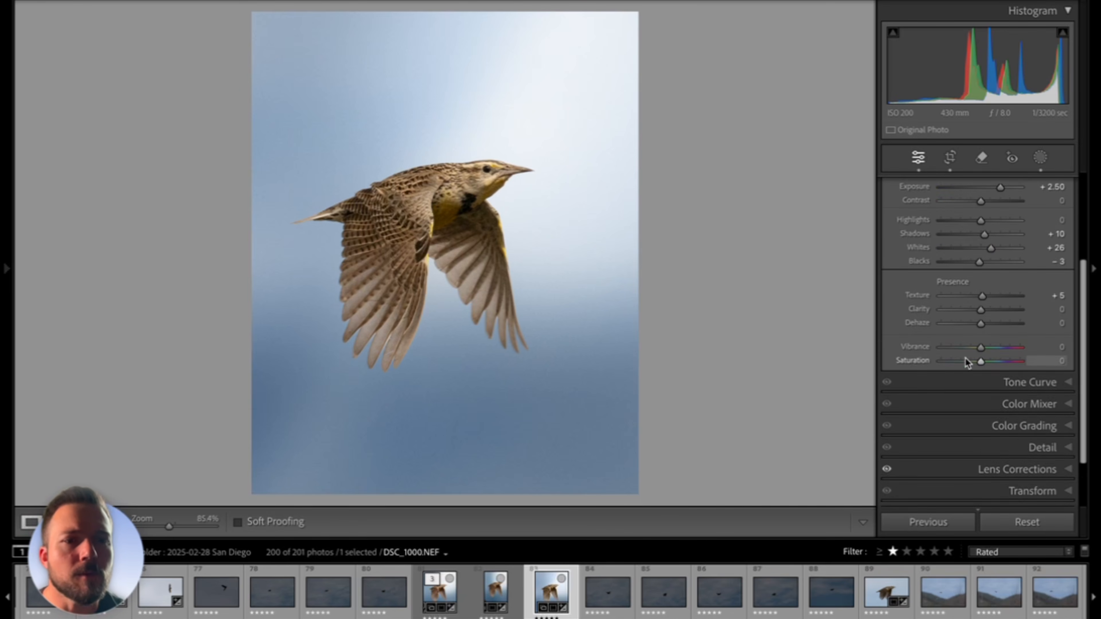
{"action": "scroll", "coordinate": [1067, 386], "scroll_direction": "down", "scroll_amount": 1}
{"action": "left_click", "coordinate": [1067, 405]}
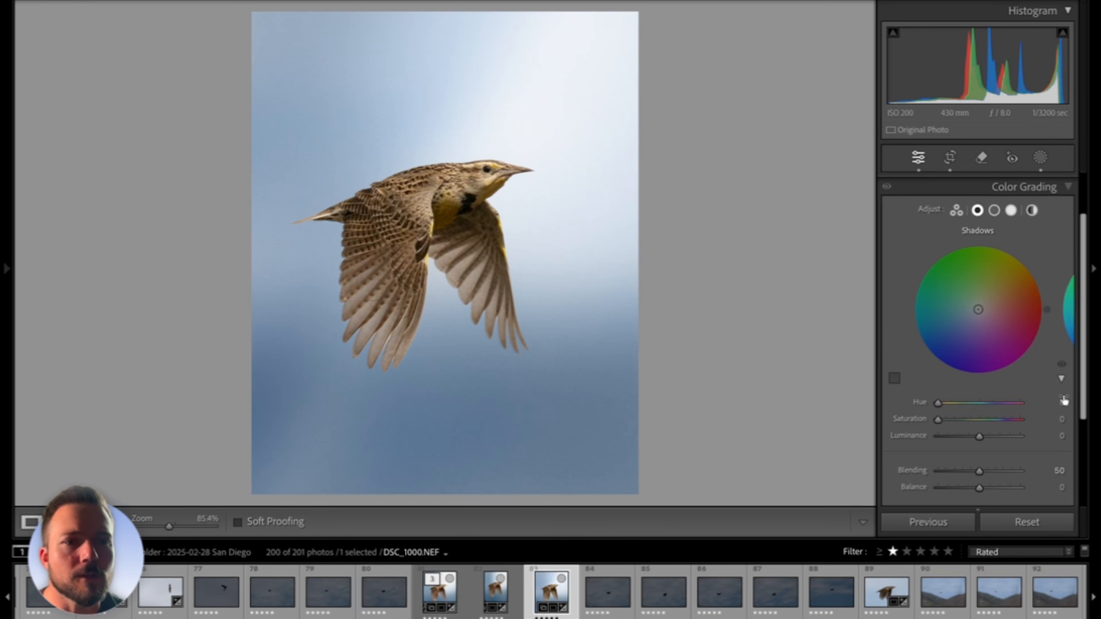
{"action": "left_click", "coordinate": [1011, 207]}
{"action": "left_click", "coordinate": [977, 208]}
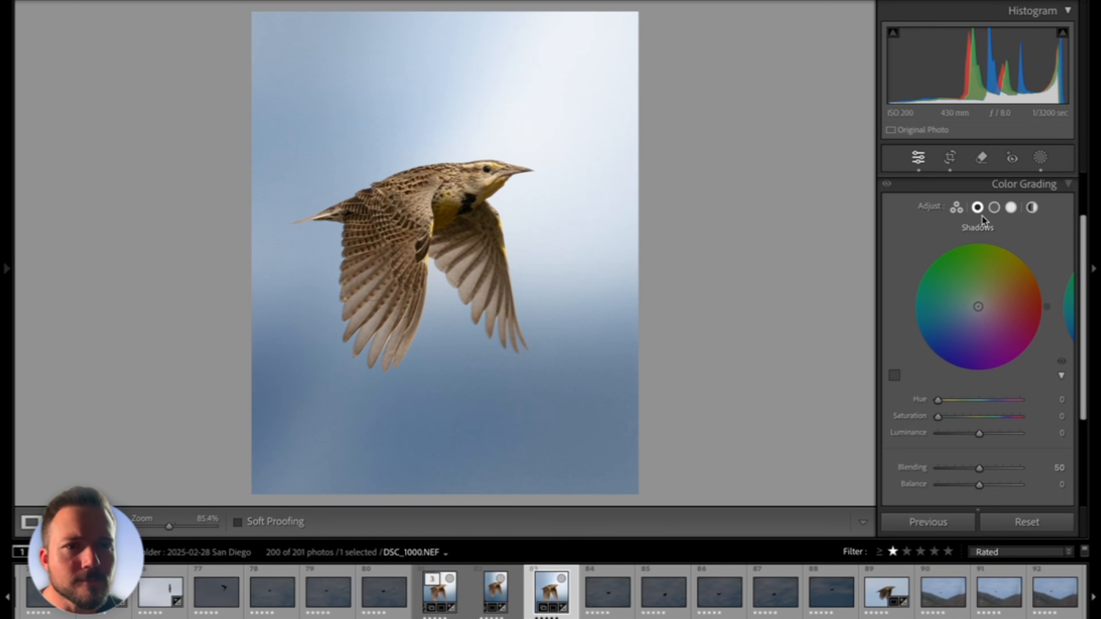
{"action": "left_click", "coordinate": [956, 207]}
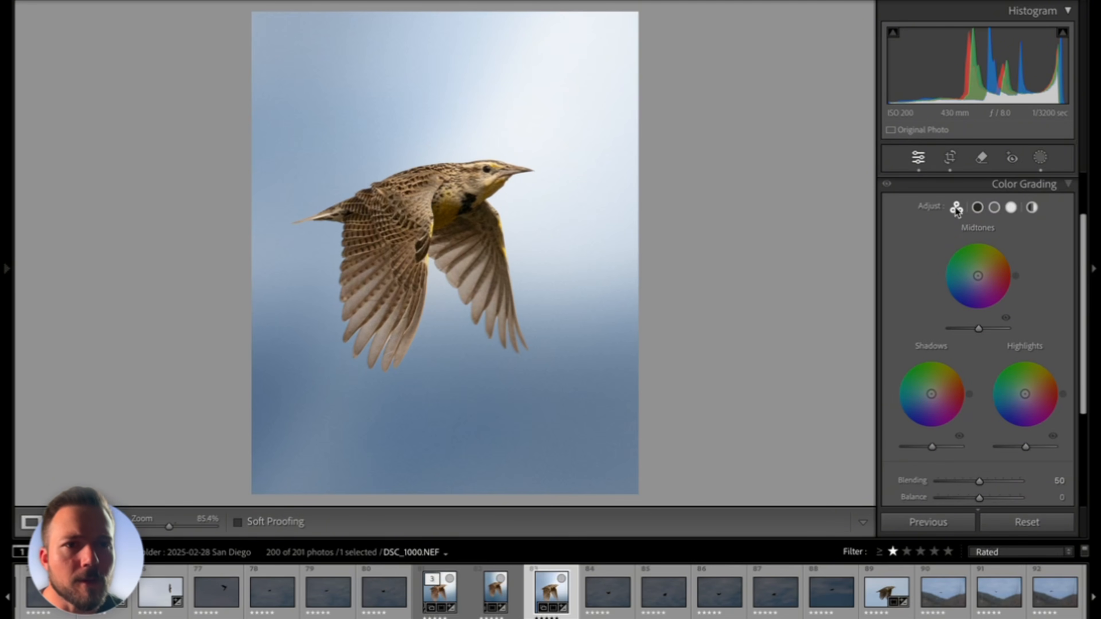
{"action": "left_click", "coordinate": [977, 207]}
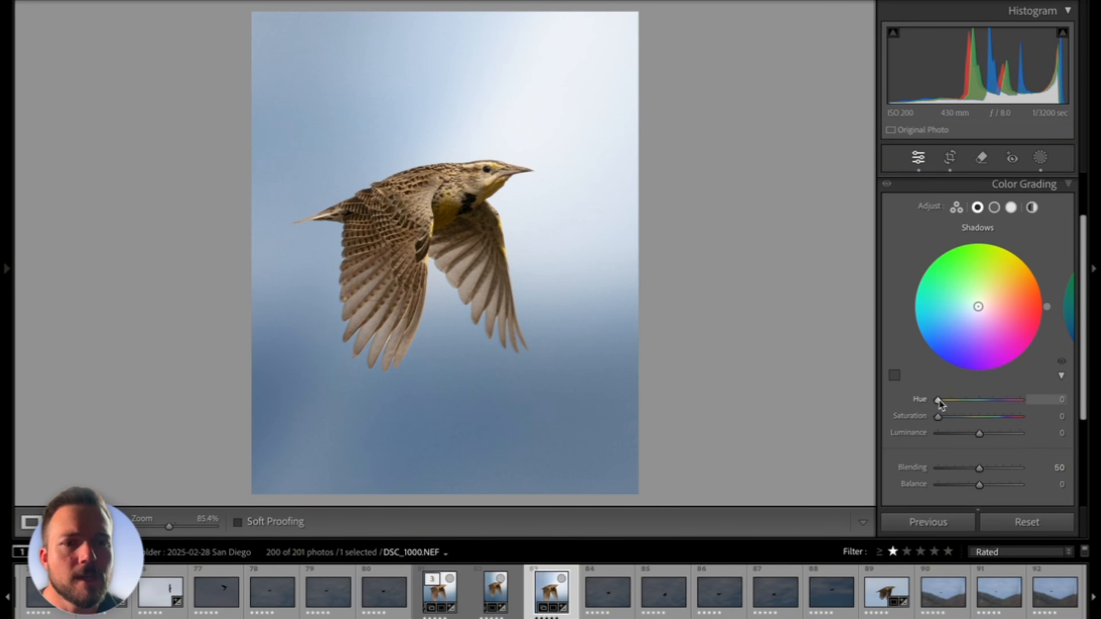
{"action": "left_click_drag", "start_coordinate": [939, 400], "coordinate": [991, 403]}
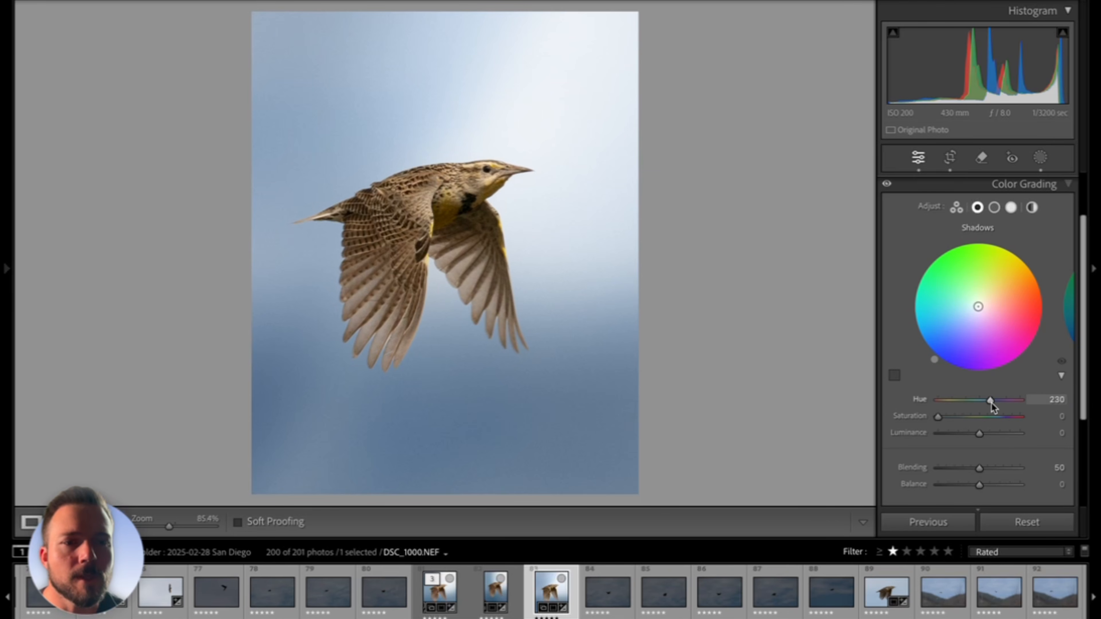
{"action": "left_click", "coordinate": [939, 418]}
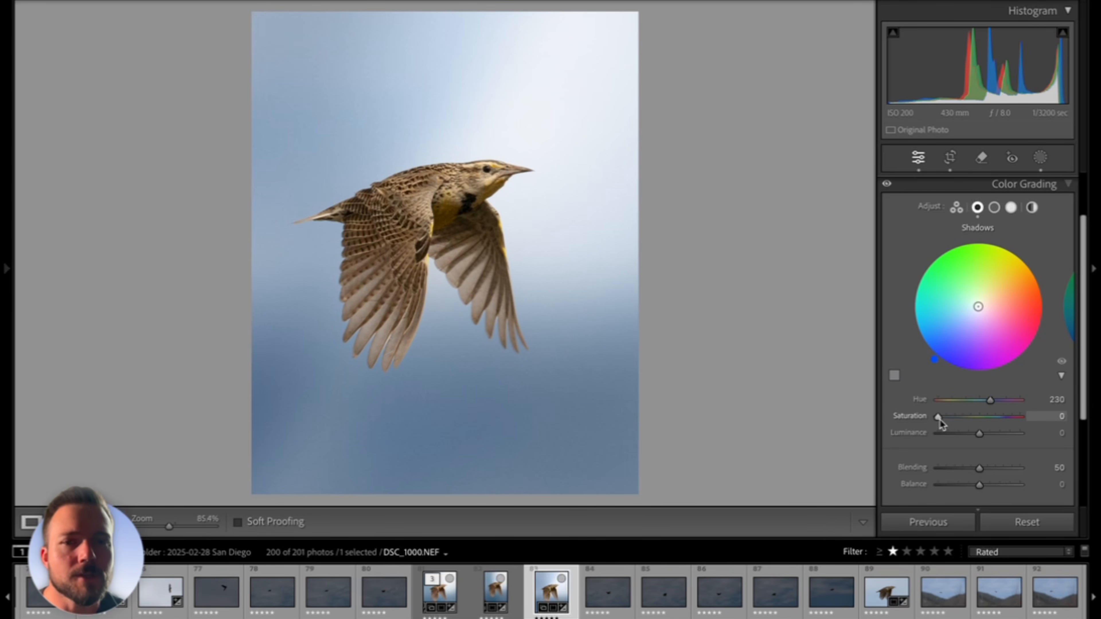
{"action": "left_click_drag", "start_coordinate": [940, 420], "coordinate": [944, 420]}
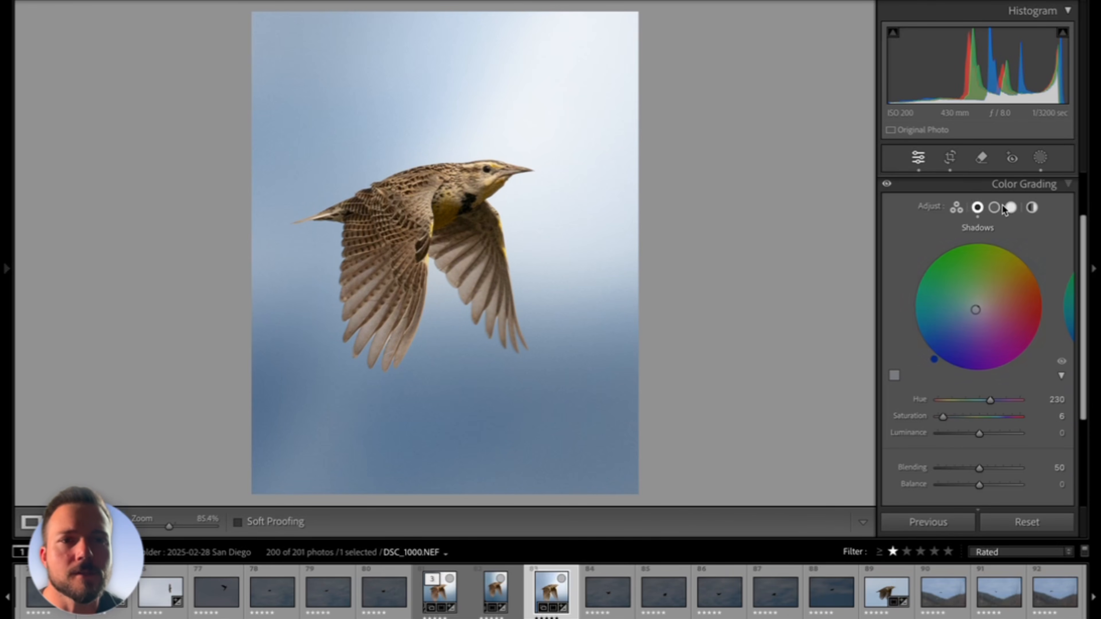
Color grade the photo's midtones with Hue 230 and Saturation 6.
{"action": "left_click", "coordinate": [994, 207]}
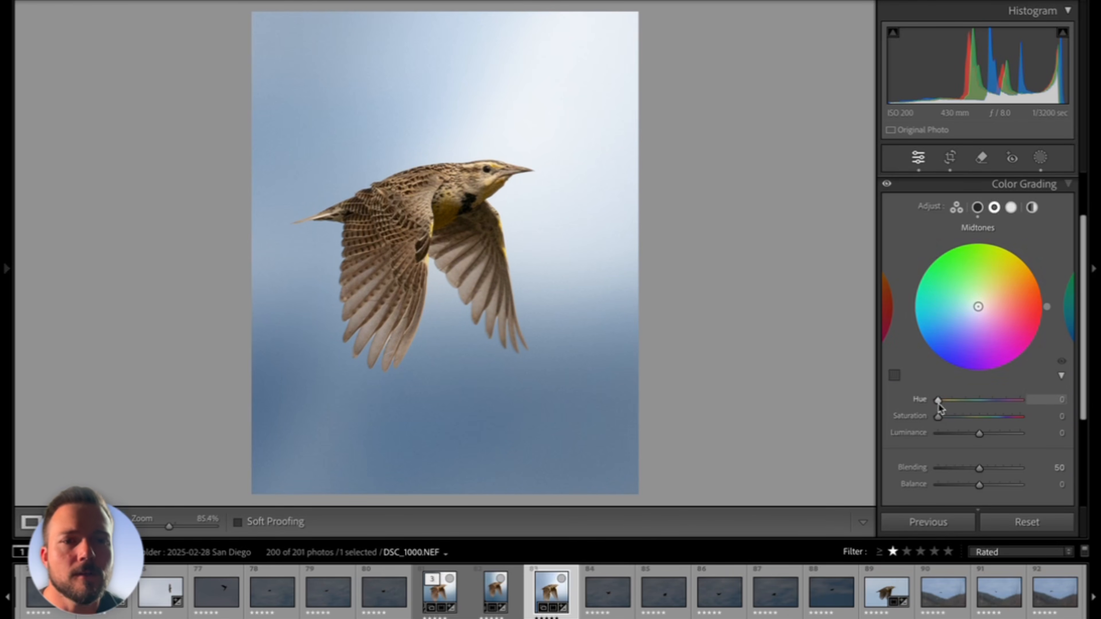
{"action": "left_click_drag", "start_coordinate": [938, 404], "coordinate": [991, 409]}
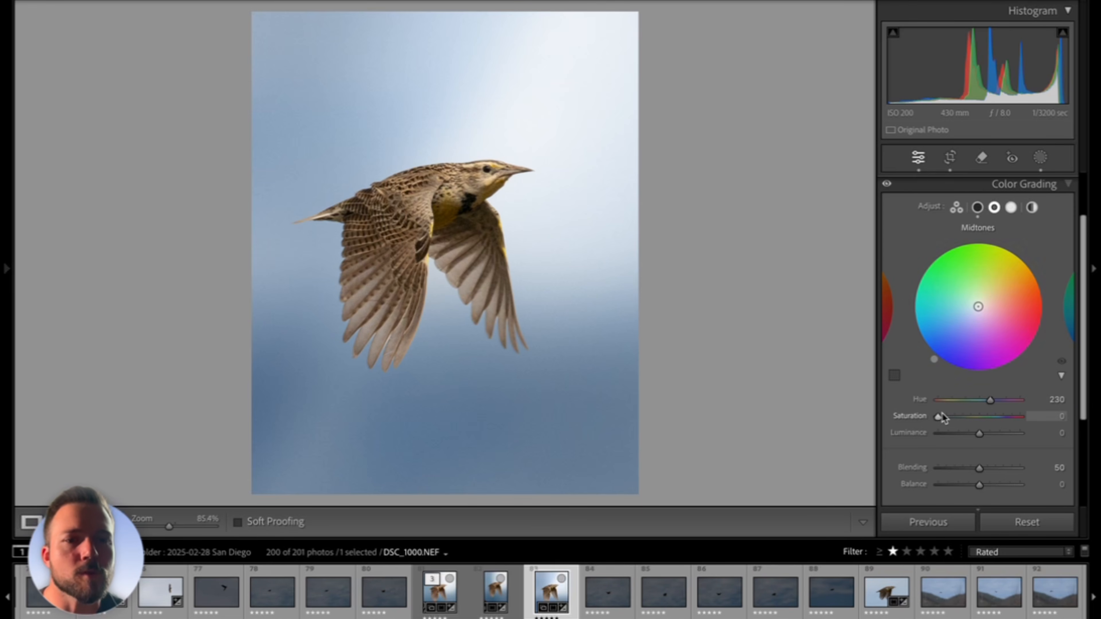
{"action": "left_click_drag", "start_coordinate": [940, 417], "coordinate": [945, 419]}
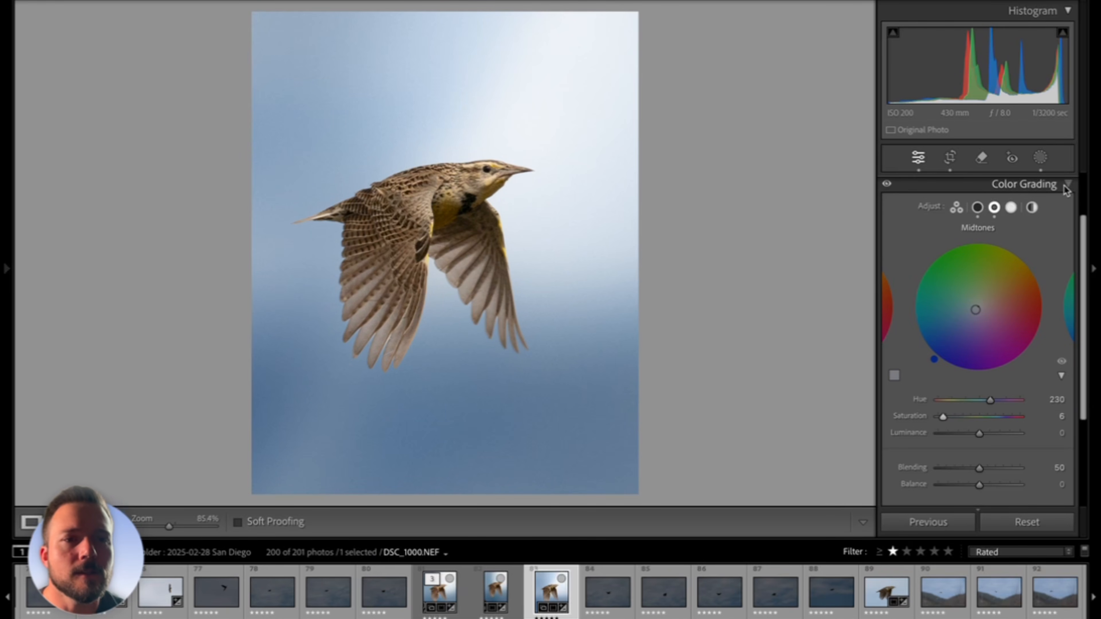
{"action": "left_click", "coordinate": [1040, 186]}
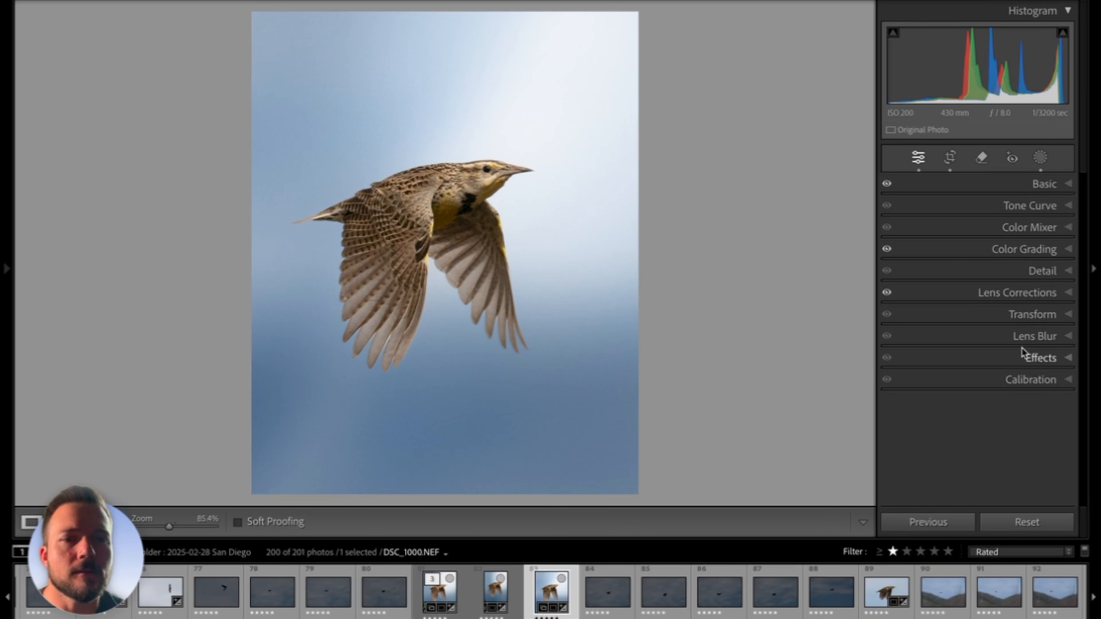
Calibrate the Blue Primary with Hue -8 and Saturation +13.
{"action": "left_click", "coordinate": [1046, 382]}
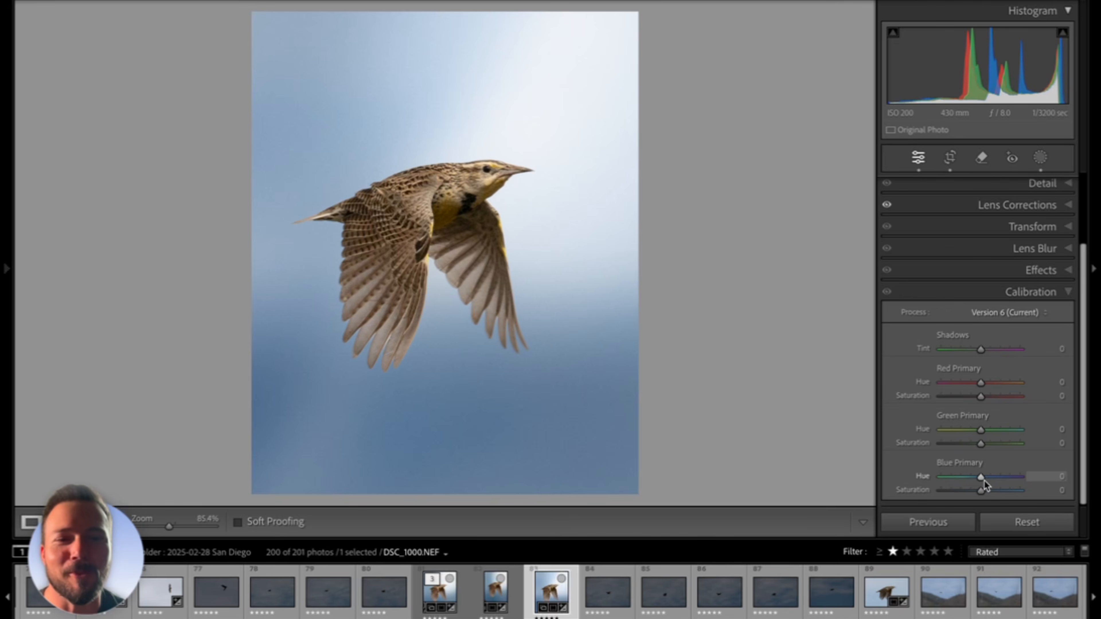
{"action": "mouse_move", "coordinate": [980, 479]}
{"action": "left_mouse_down"}
{"action": "mouse_move", "coordinate": [1007, 477]}
{"action": "mouse_move", "coordinate": [953, 483]}
{"action": "mouse_move", "coordinate": [1010, 482]}
{"action": "mouse_move", "coordinate": [999, 501]}
{"action": "mouse_move", "coordinate": [975, 499]}
{"action": "left_mouse_up"}
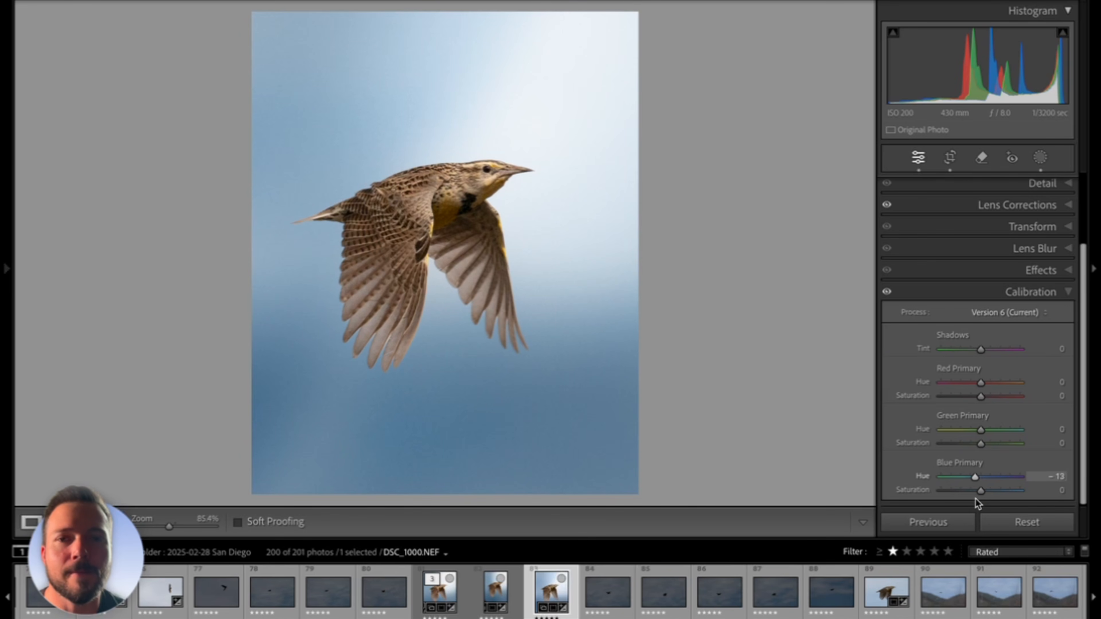
{"action": "left_click", "coordinate": [977, 478]}
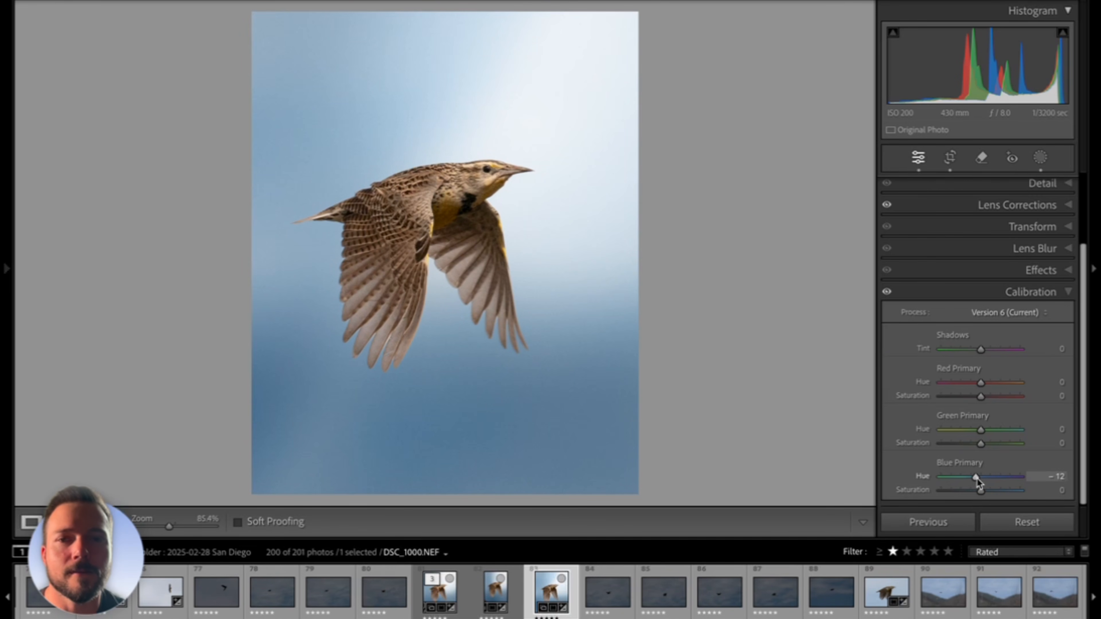
{"action": "left_click_drag", "start_coordinate": [977, 478], "coordinate": [988, 497]}
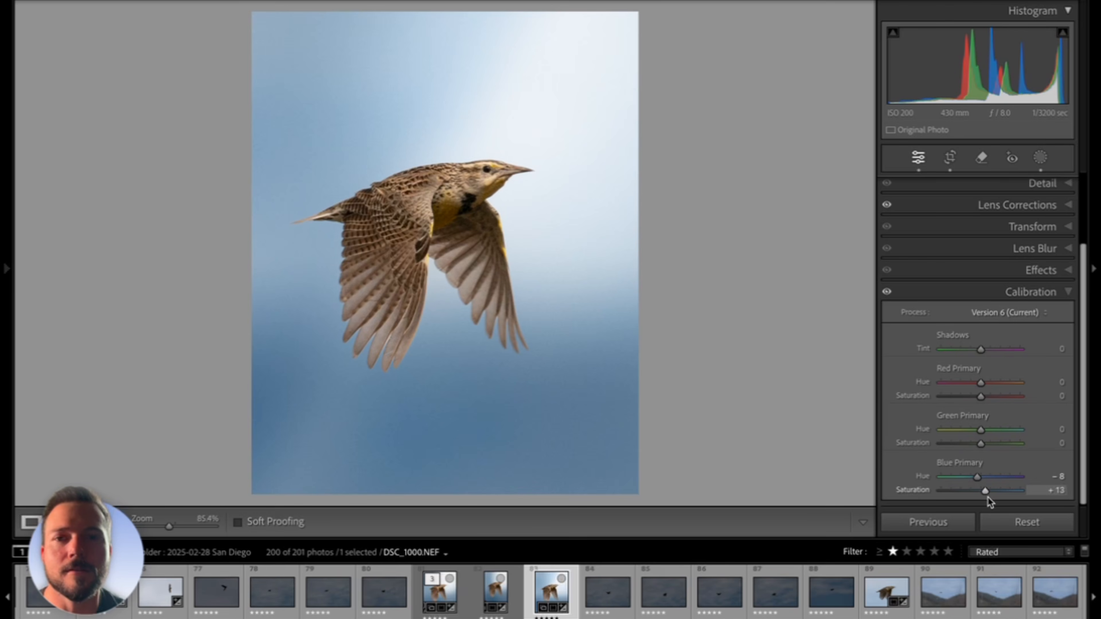
{"action": "left_click", "coordinate": [1065, 294]}
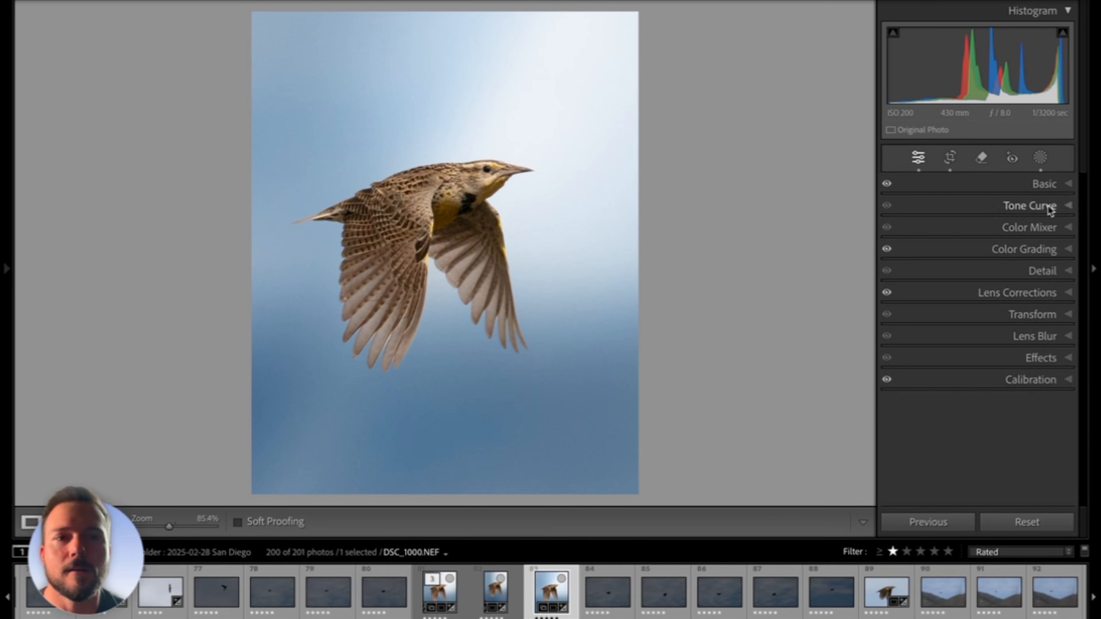
Compare the edited bird photo with its unedited Before version and return to the edited view.
{"action": "left_click", "coordinate": [1045, 184]}
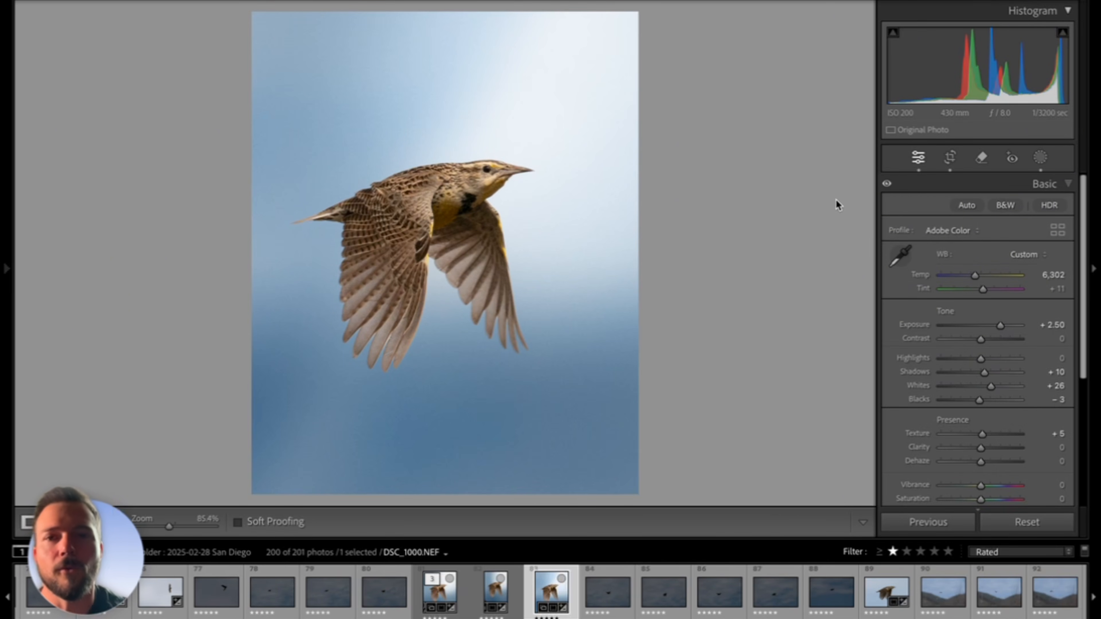
{"action": "key", "text": "backslash"}
{"action": "key", "text": "backslash"}
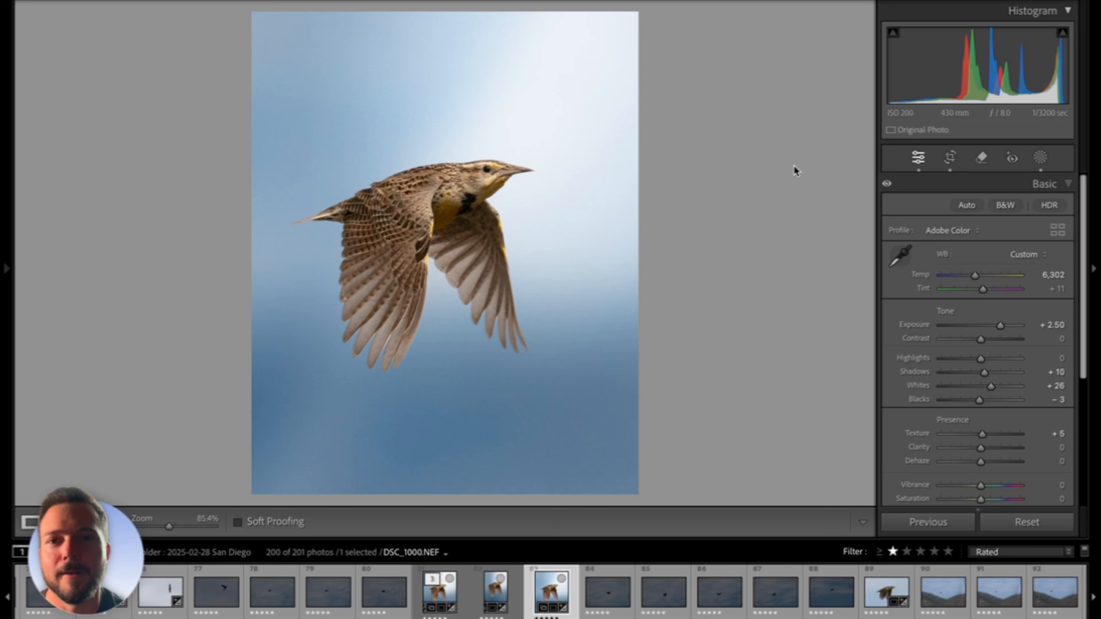
{"action": "key", "text": "backslash"}
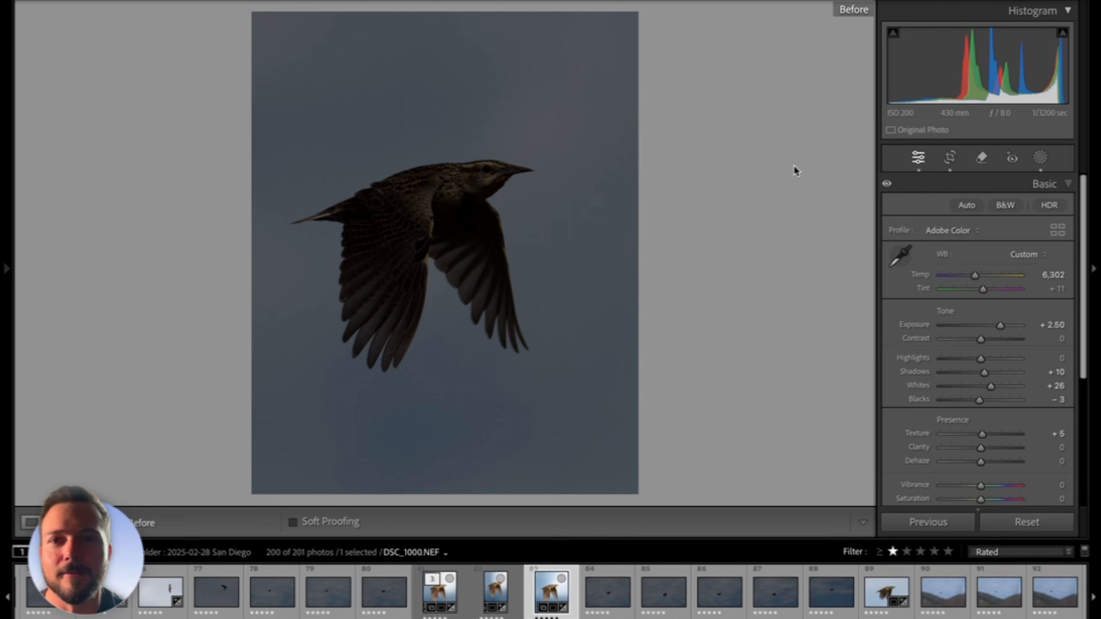
{"action": "key", "text": "backslash"}
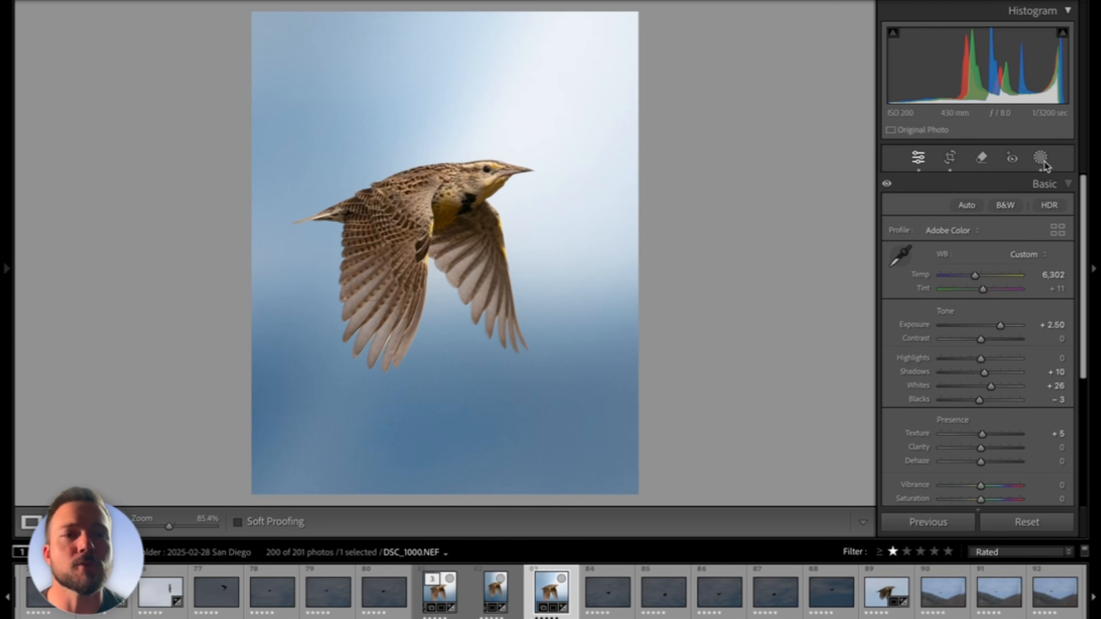
{"action": "left_click", "coordinate": [1040, 157]}
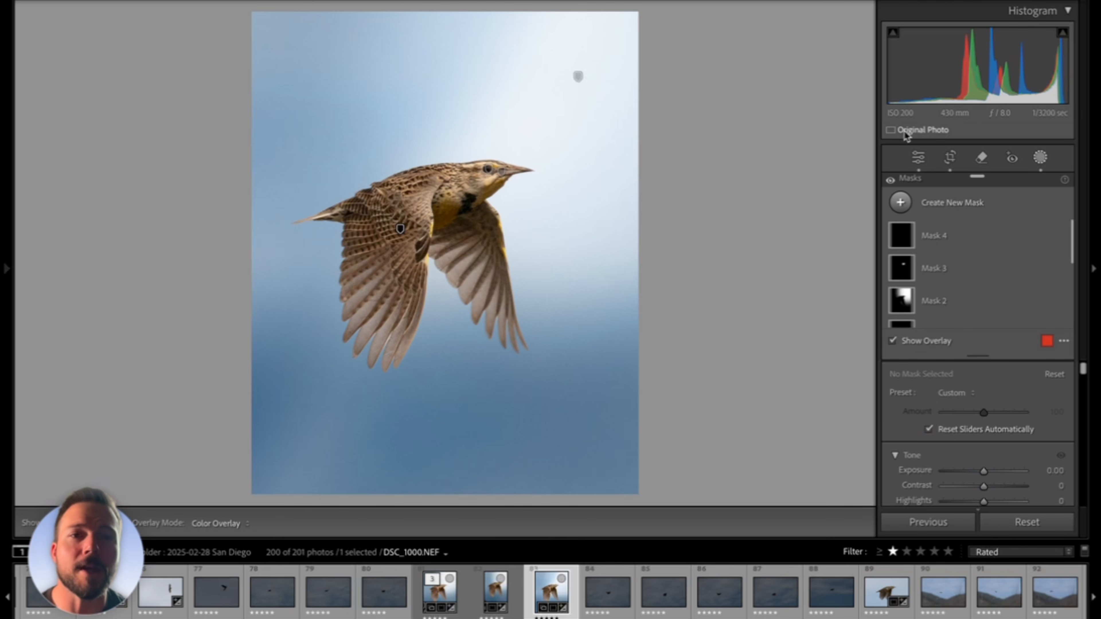
{"action": "left_click", "coordinate": [917, 158]}
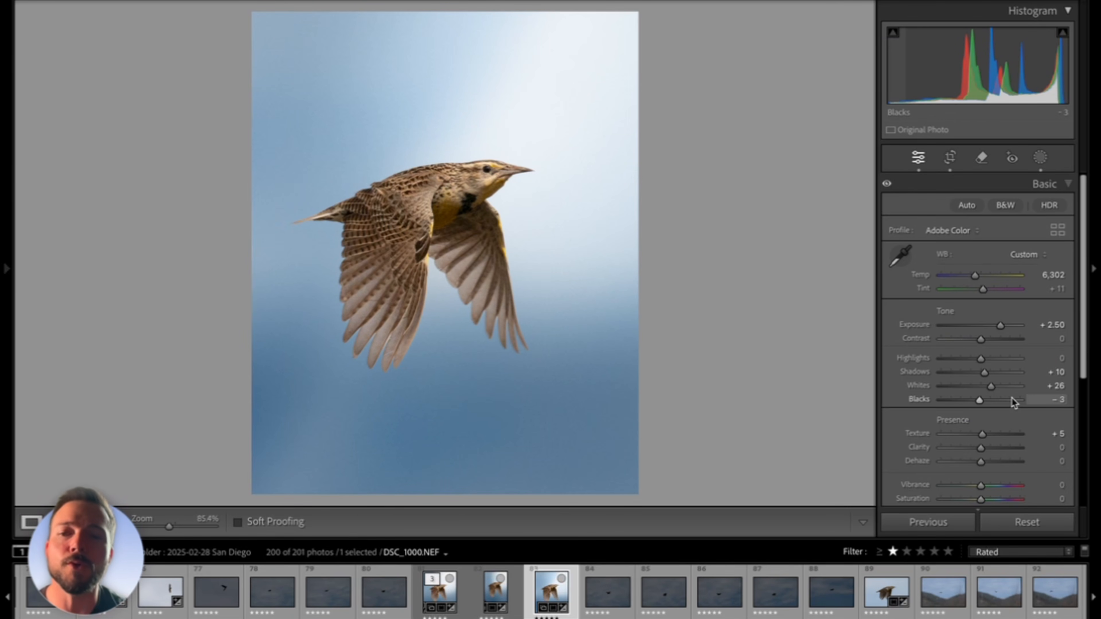
{"action": "scroll", "coordinate": [977, 438], "scroll_direction": "down", "scroll_amount": 1}
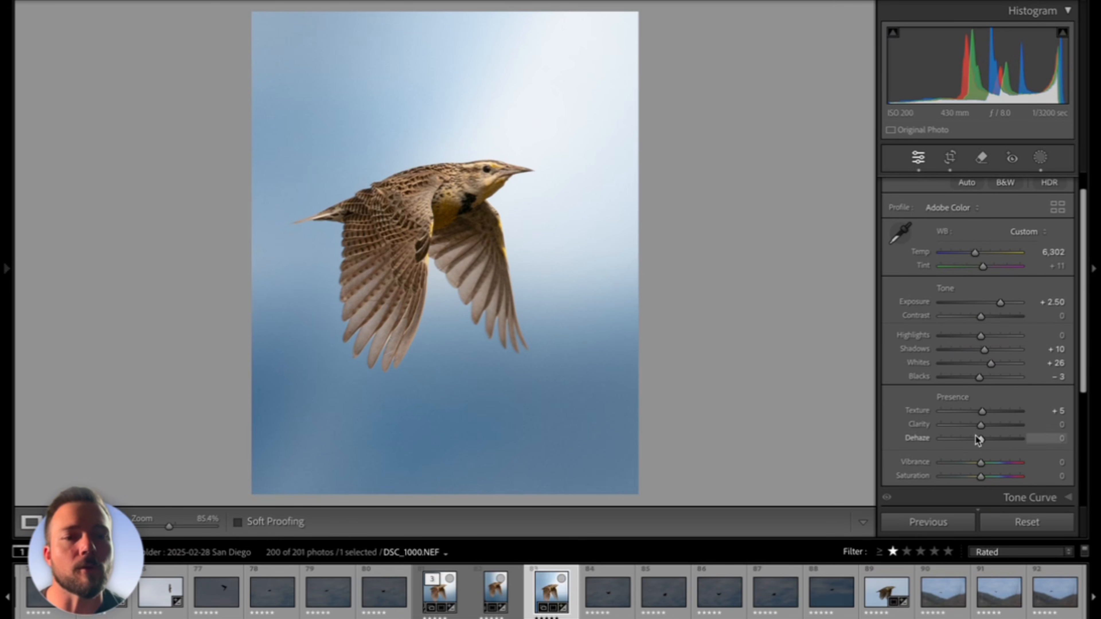